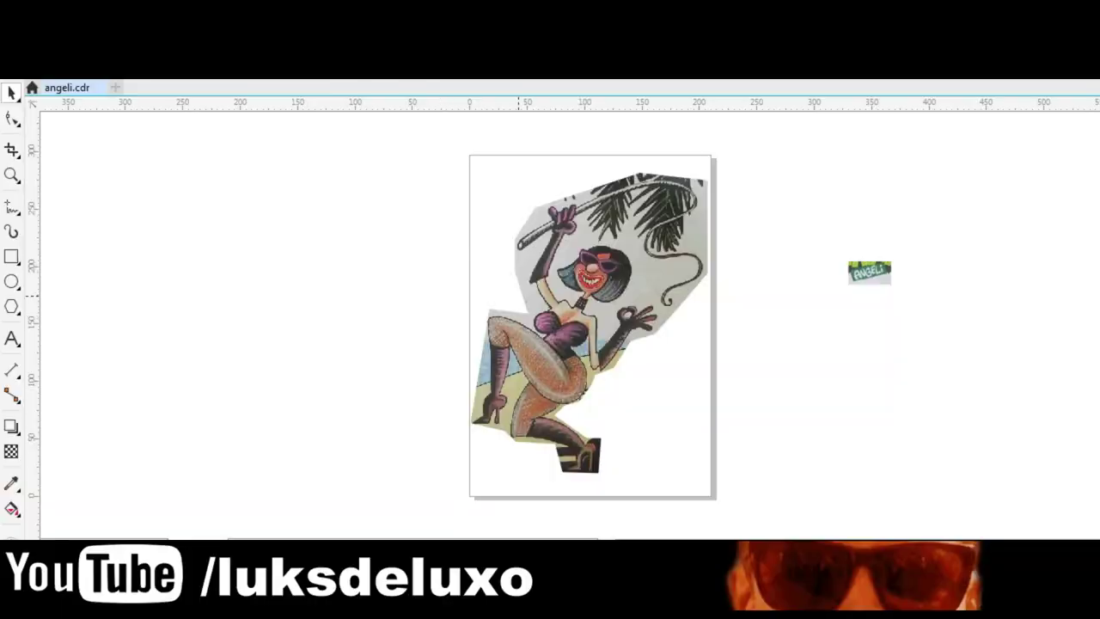
Step: Make pink the default outline colour for new Bezier curves
click(12, 206)
click(66, 243)
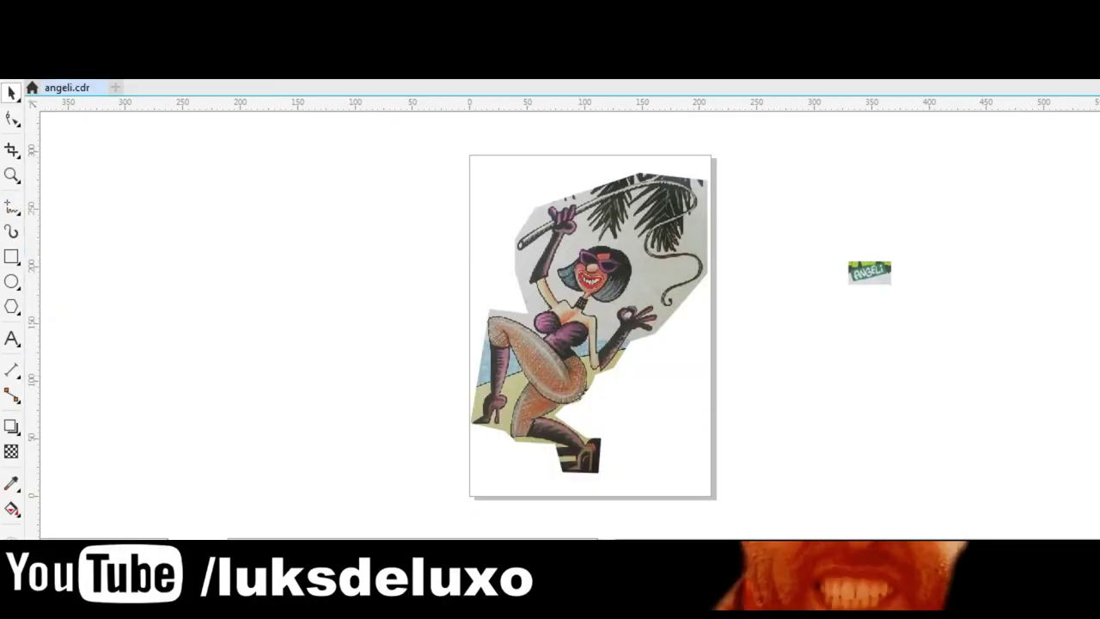
key(Return)
key(F12)
click(495, 140)
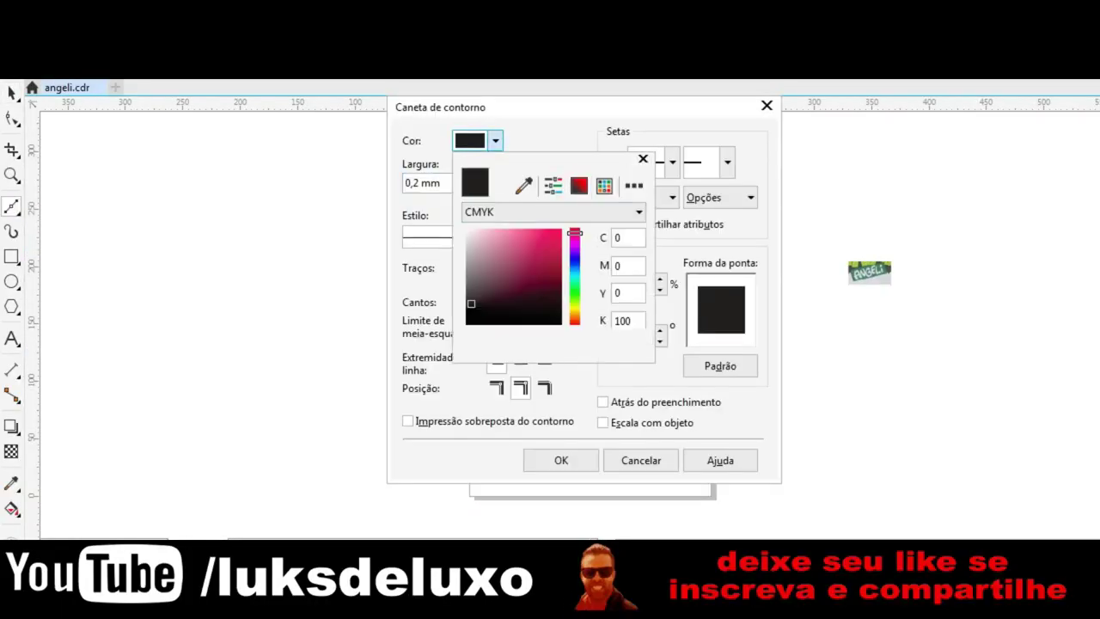
click(559, 233)
click(561, 459)
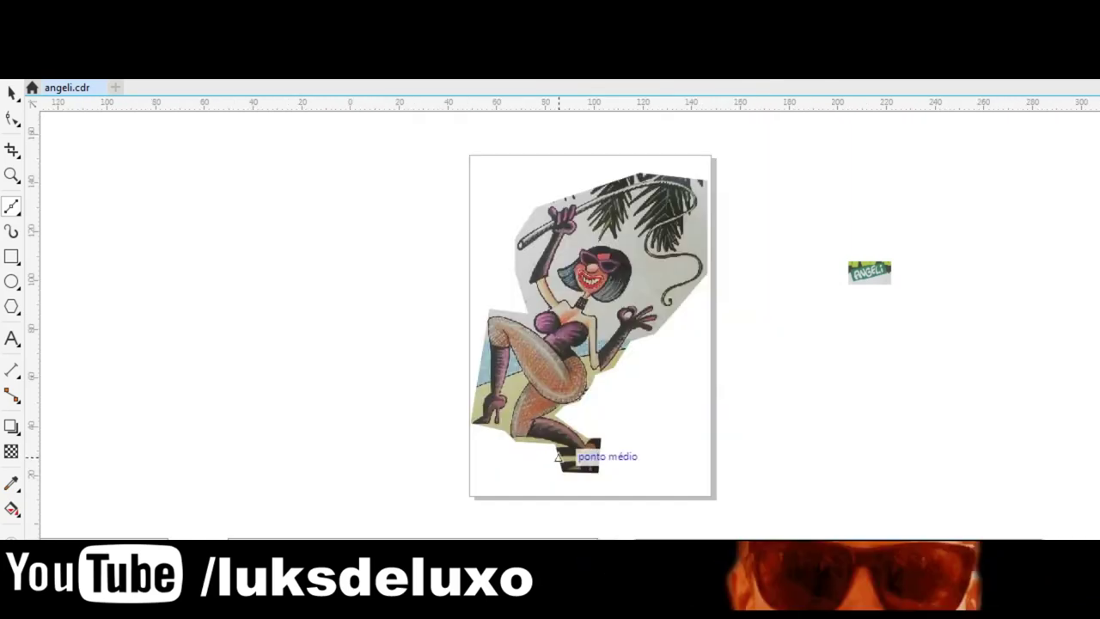
scroll(578, 468, up, 2)
Step: Place Bezier tracing points around the gloved hand's fingers and the whip's tip
scroll(527, 204, up, 4)
scroll(313, 325, up, 2)
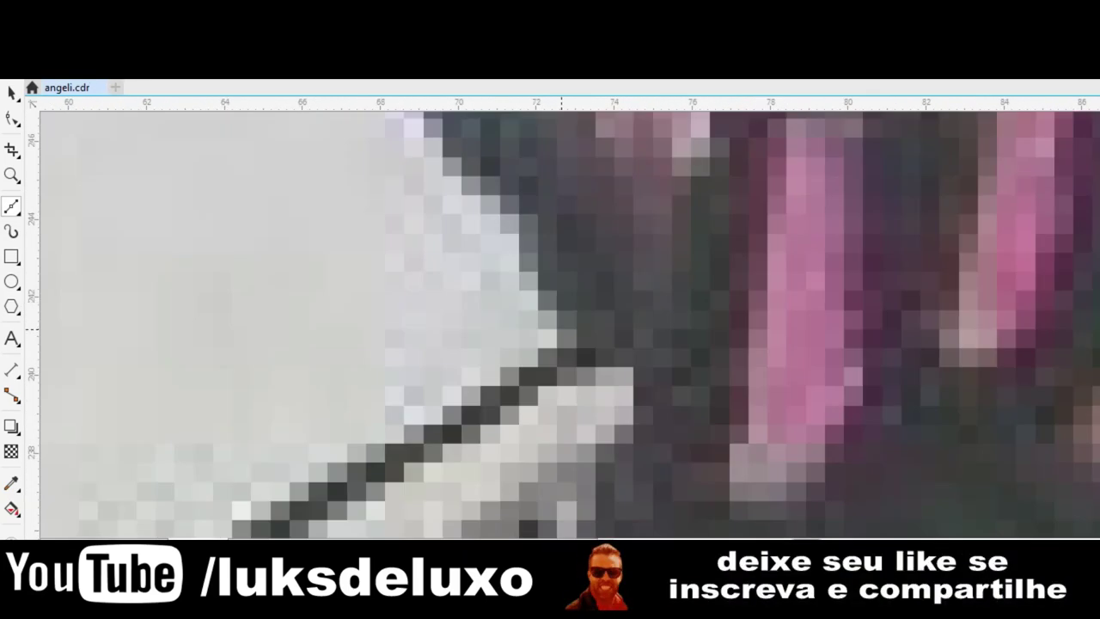
scroll(391, 264, down, 2)
click(515, 315)
click(892, 244)
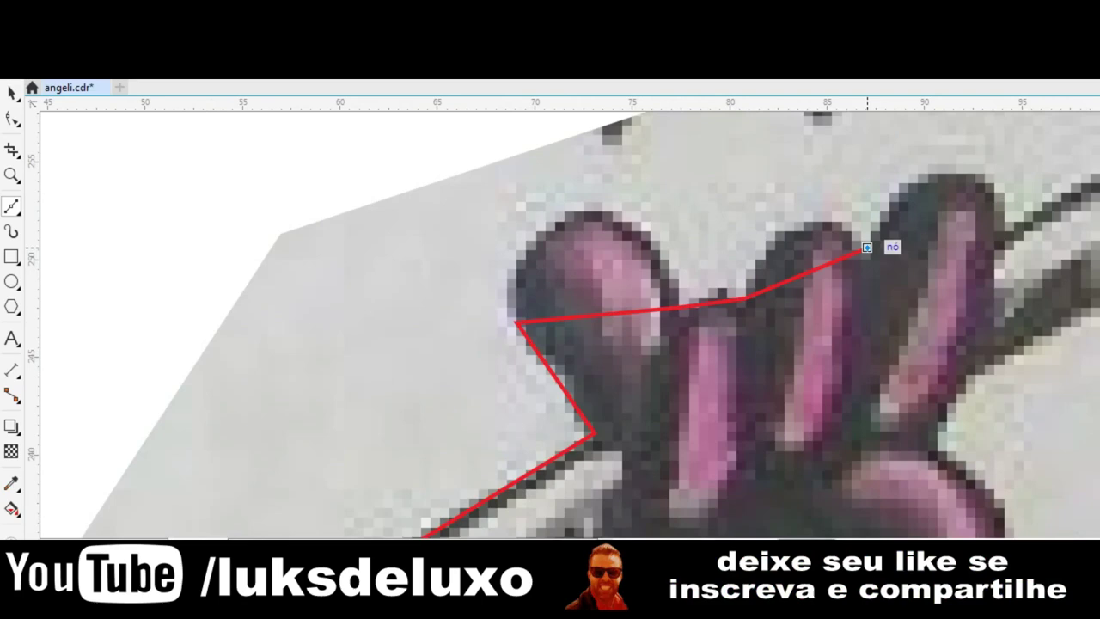
scroll(891, 243, down, 3)
scroll(871, 238, up, 3)
scroll(859, 232, down, 4)
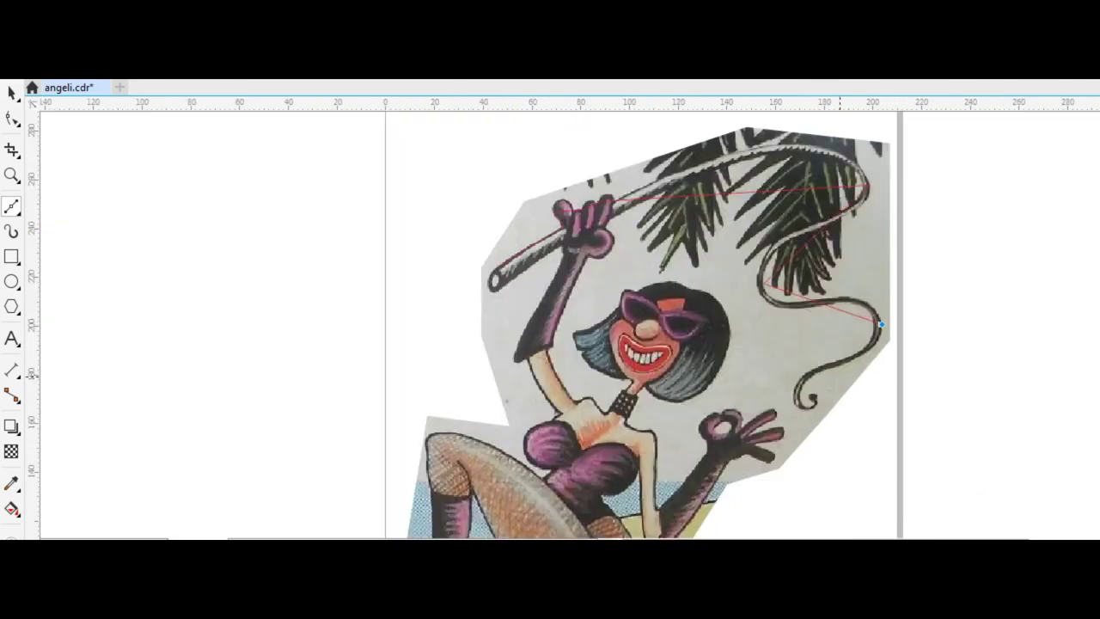
scroll(847, 232, up, 6)
click(695, 361)
scroll(684, 257, down, 5)
scroll(679, 172, up, 2)
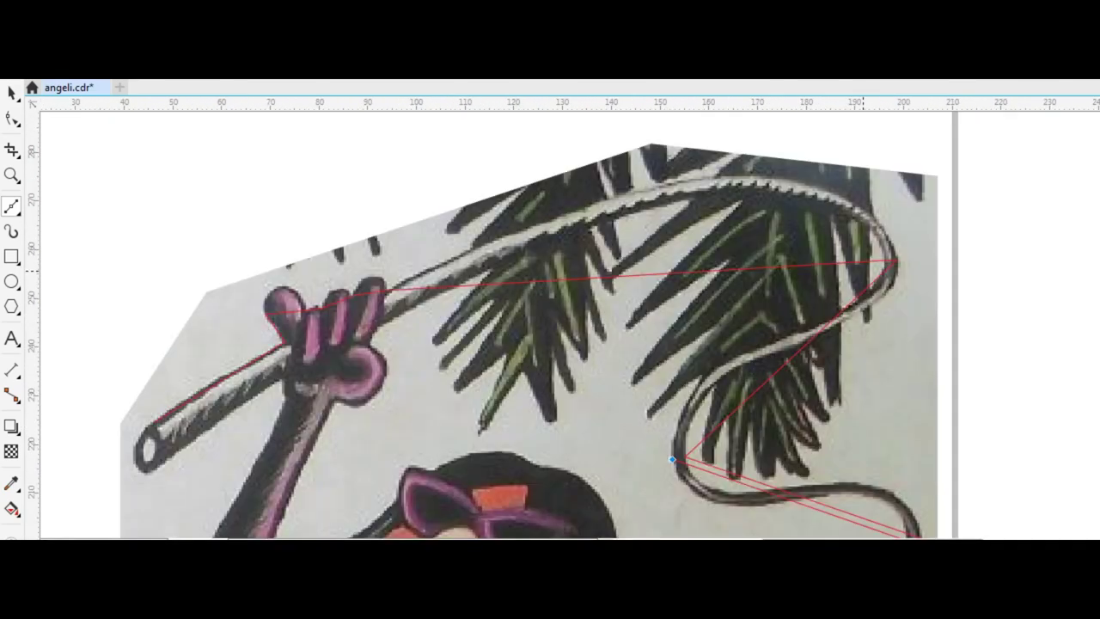
scroll(492, 378, up, 5)
click(492, 374)
scroll(491, 395, down, 5)
scroll(492, 395, up, 2)
scroll(486, 378, up, 3)
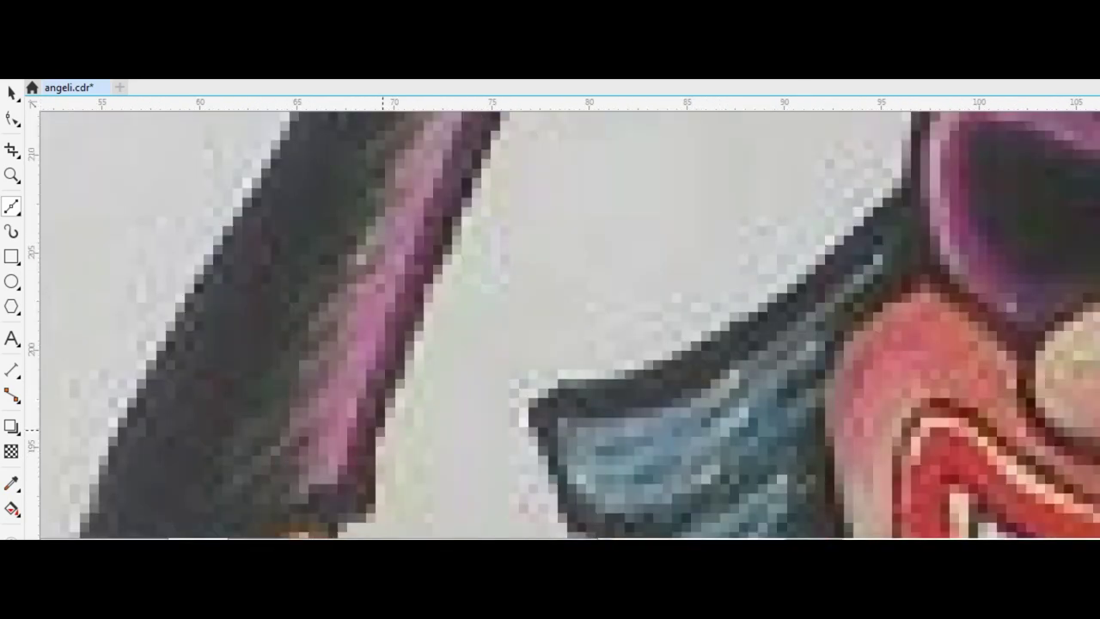
scroll(479, 361, up, 2)
scroll(475, 346, down, 2)
click(474, 346)
scroll(474, 345, down, 5)
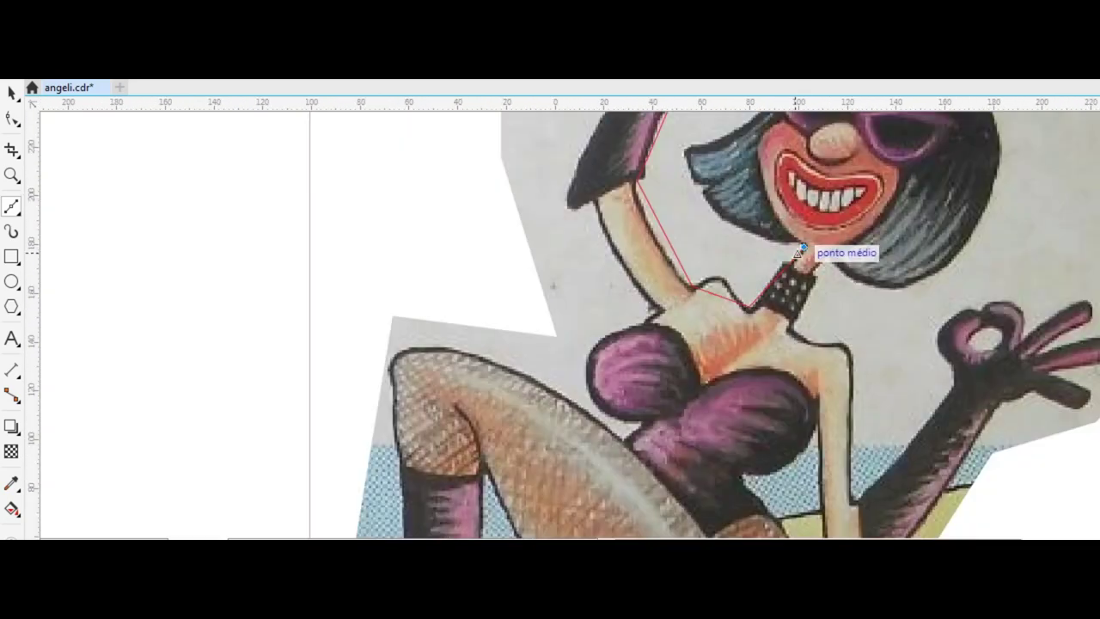
scroll(822, 246, up, 3)
scroll(505, 221, up, 4)
scroll(506, 221, up, 1)
scroll(550, 237, down, 4)
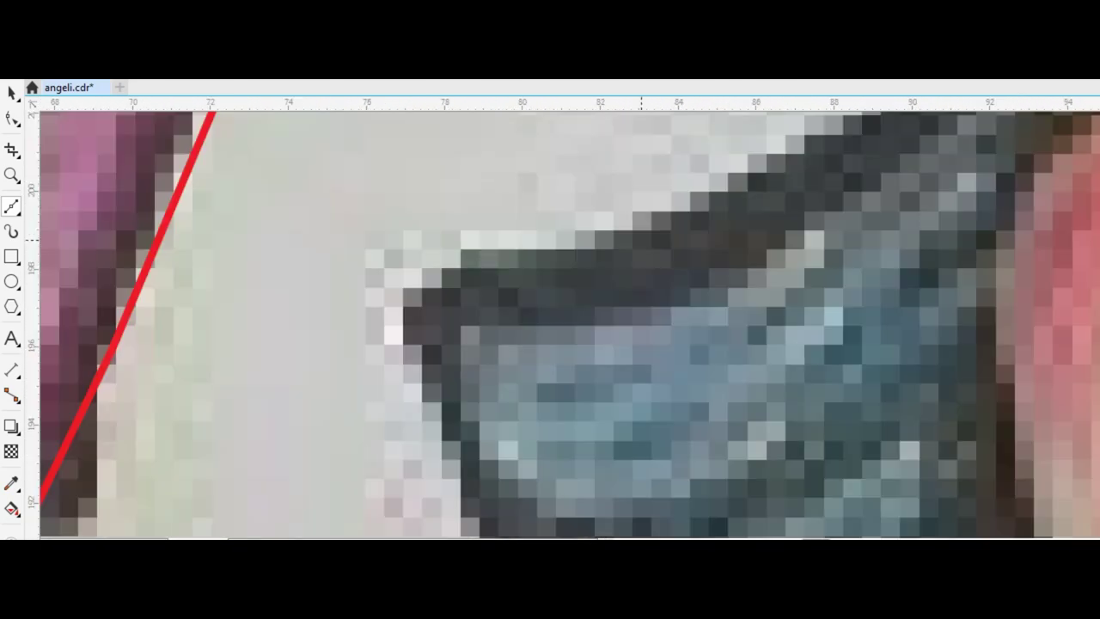
scroll(584, 249, down, 1)
scroll(615, 257, down, 1)
scroll(615, 256, down, 2)
scroll(531, 474, up, 2)
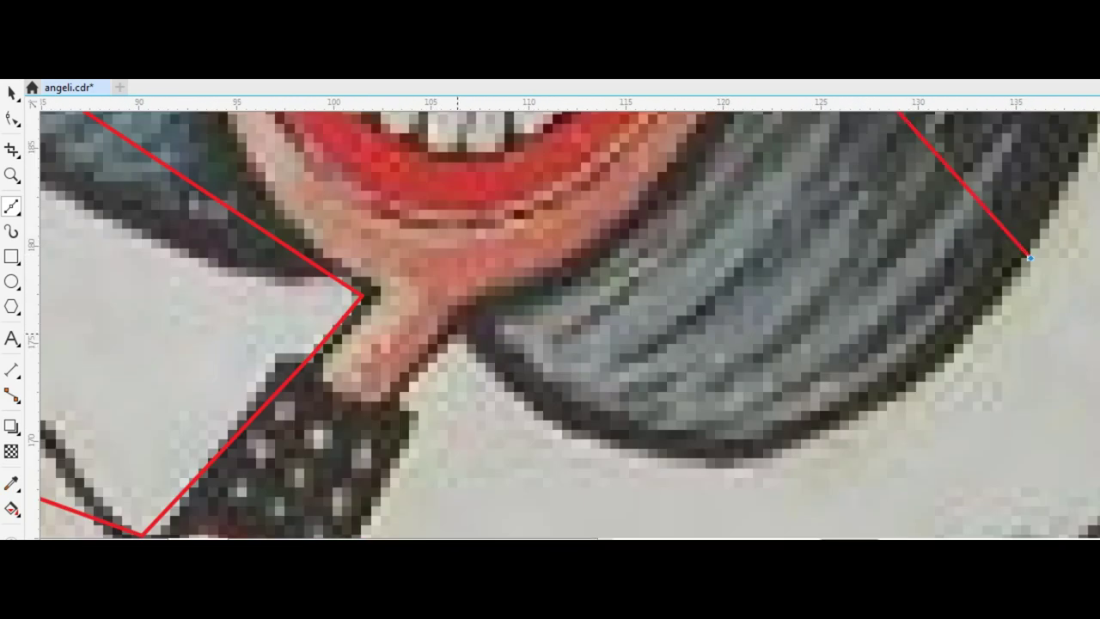
scroll(457, 334, down, 2)
scroll(458, 333, down, 2)
scroll(550, 327, up, 4)
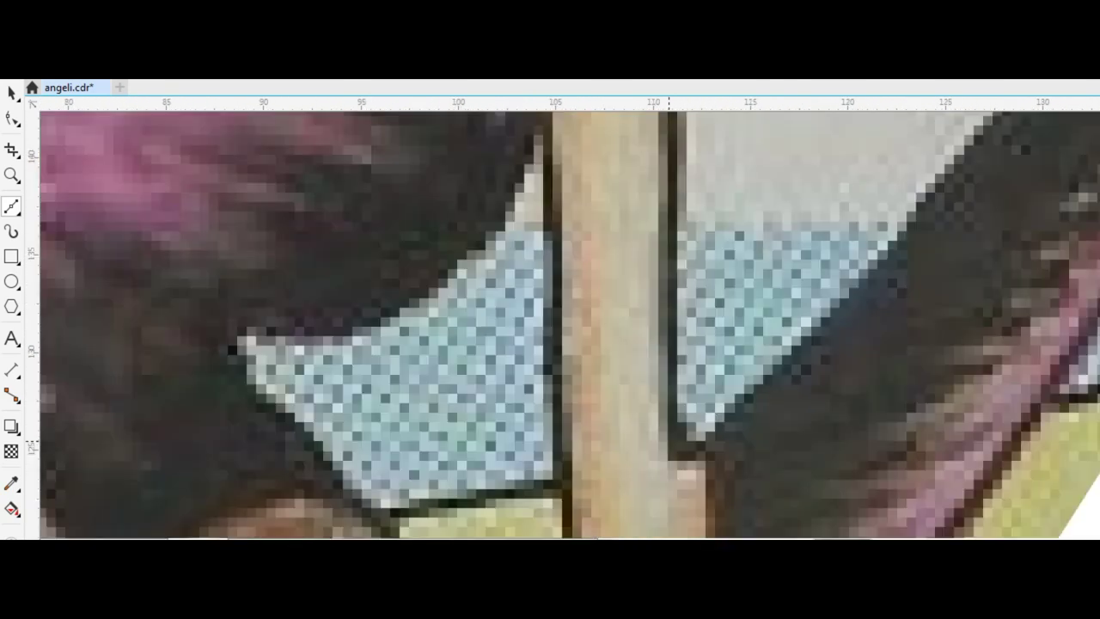
scroll(550, 327, down, 1)
scroll(550, 326, right, 5)
scroll(550, 327, up, 2)
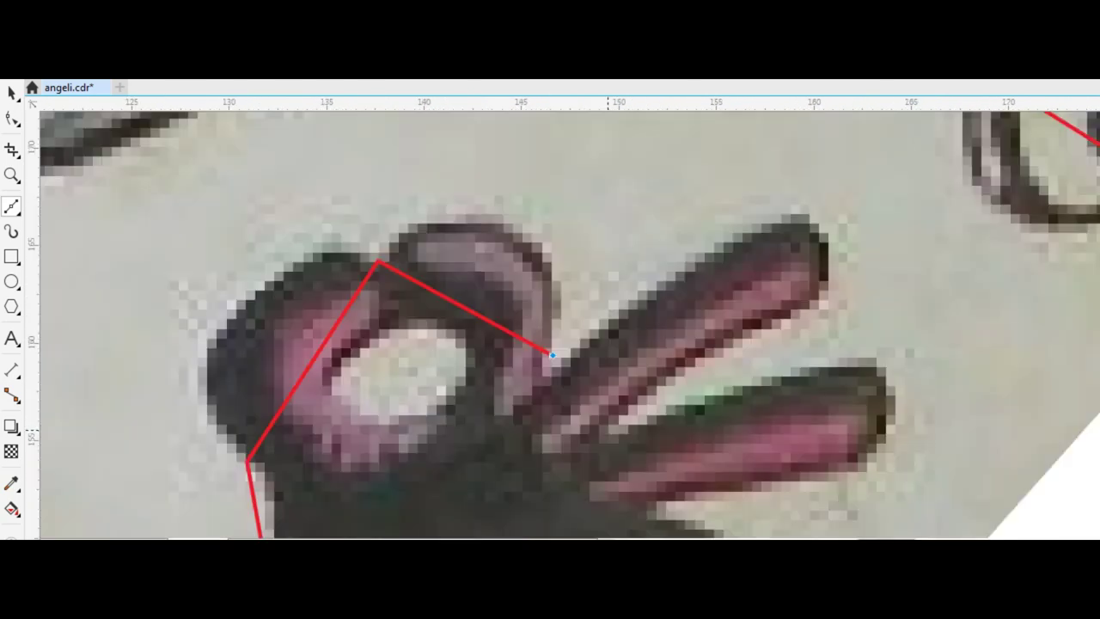
scroll(619, 421, down, 2)
Step: Add points at the second finger tip and base, then close the path on its start node
click(758, 327)
click(643, 381)
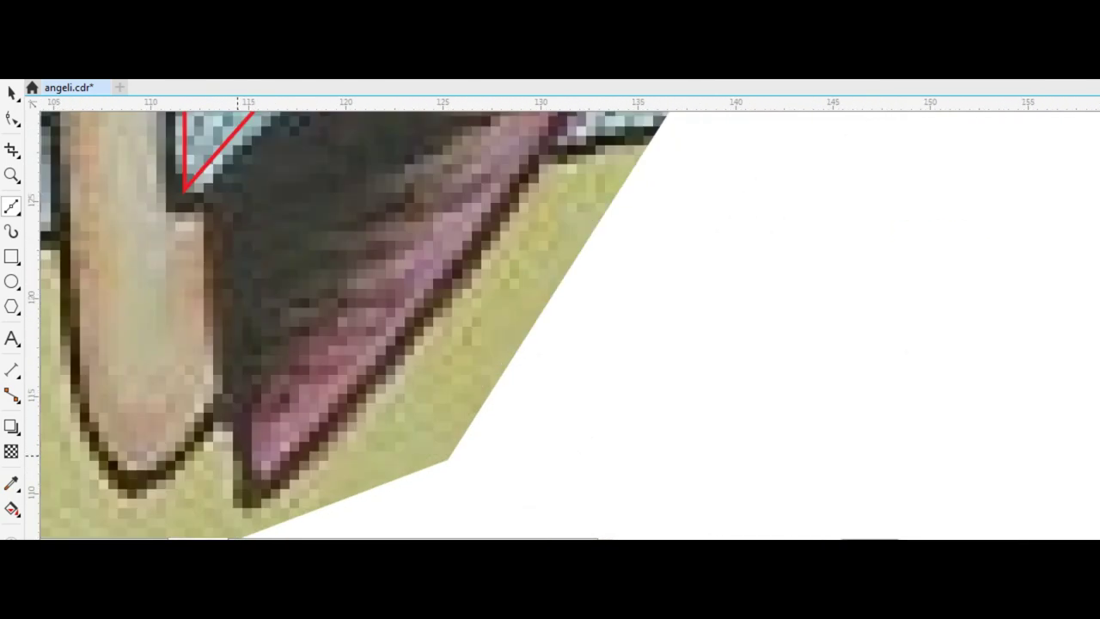
scroll(236, 481, up, 1)
scroll(236, 482, down, 3)
scroll(565, 483, up, 5)
scroll(565, 483, down, 8)
scroll(565, 483, up, 8)
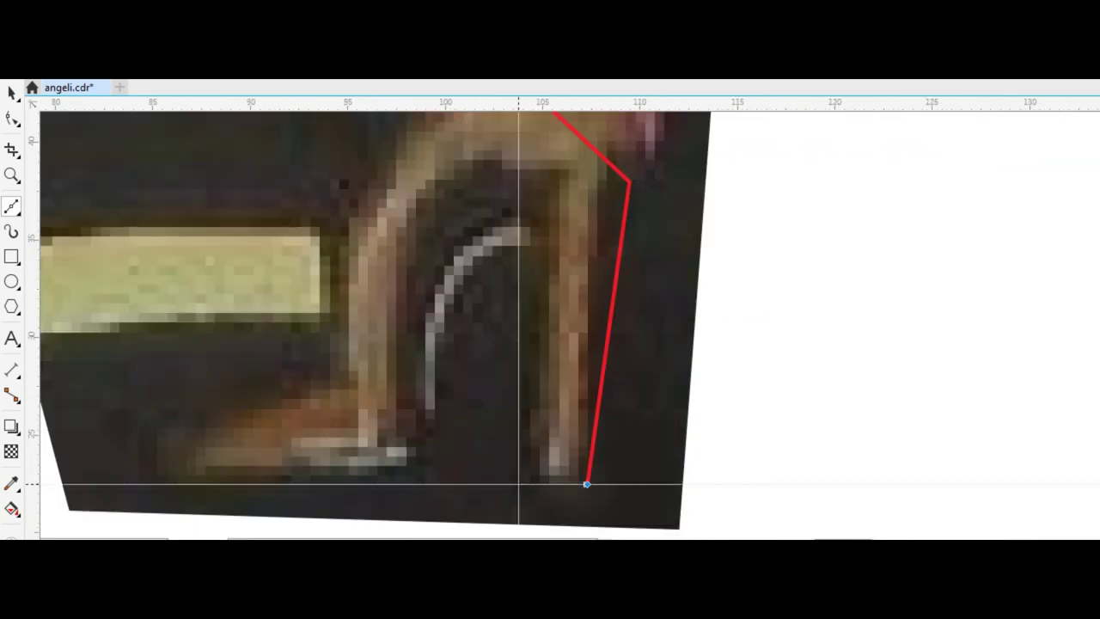
scroll(219, 484, down, 3)
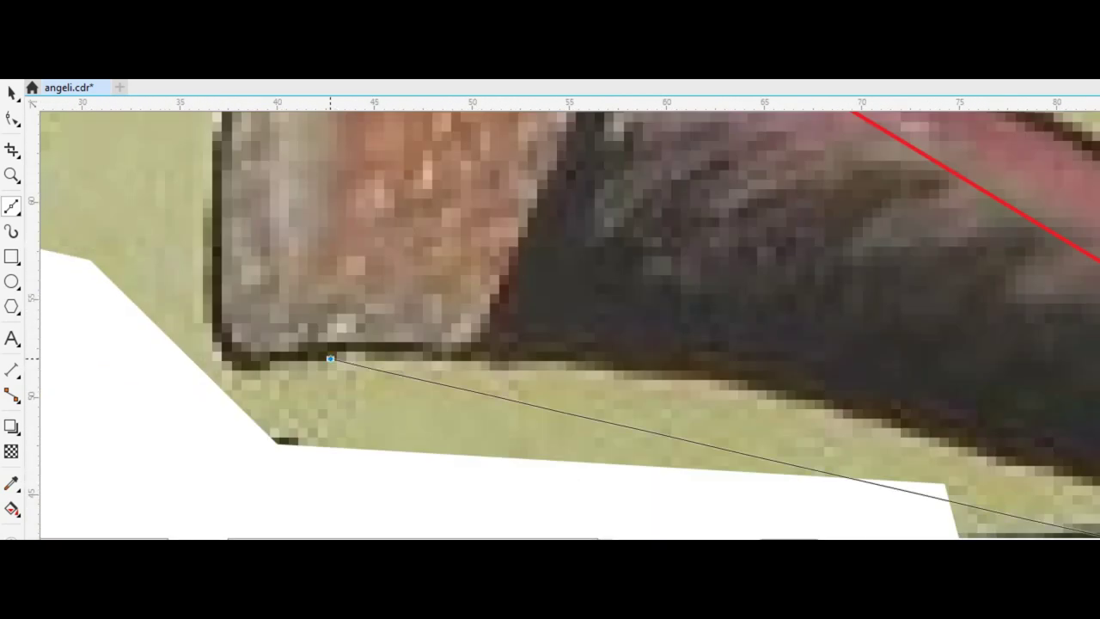
scroll(317, 307, up, 3)
scroll(317, 307, down, 3)
scroll(390, 285, up, 3)
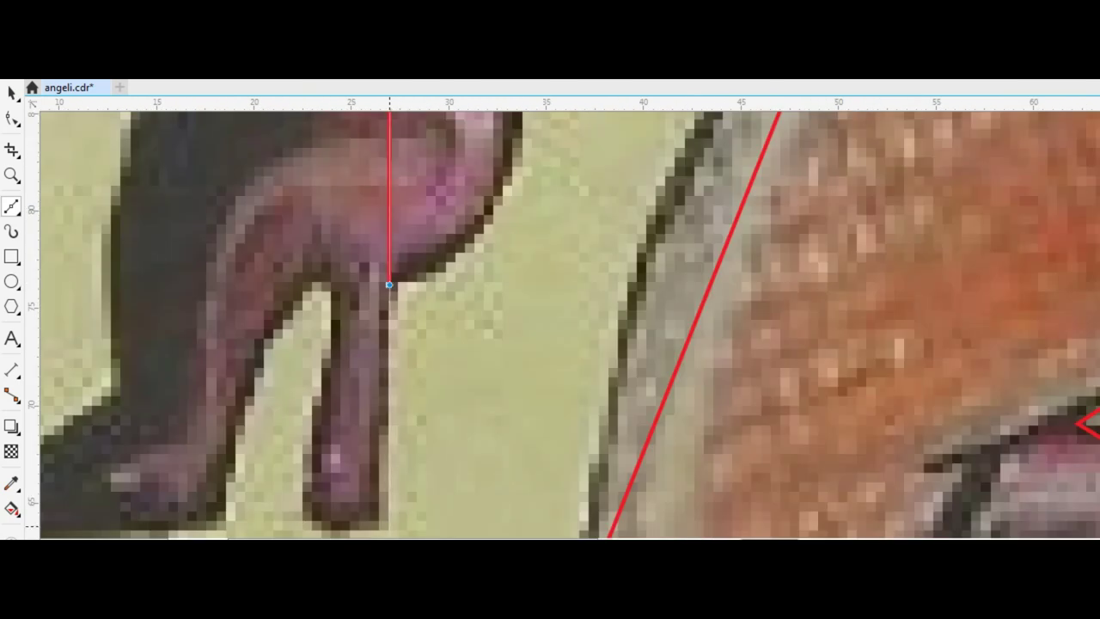
scroll(330, 302, down, 2)
scroll(330, 302, down, 2)
scroll(435, 214, down, 3)
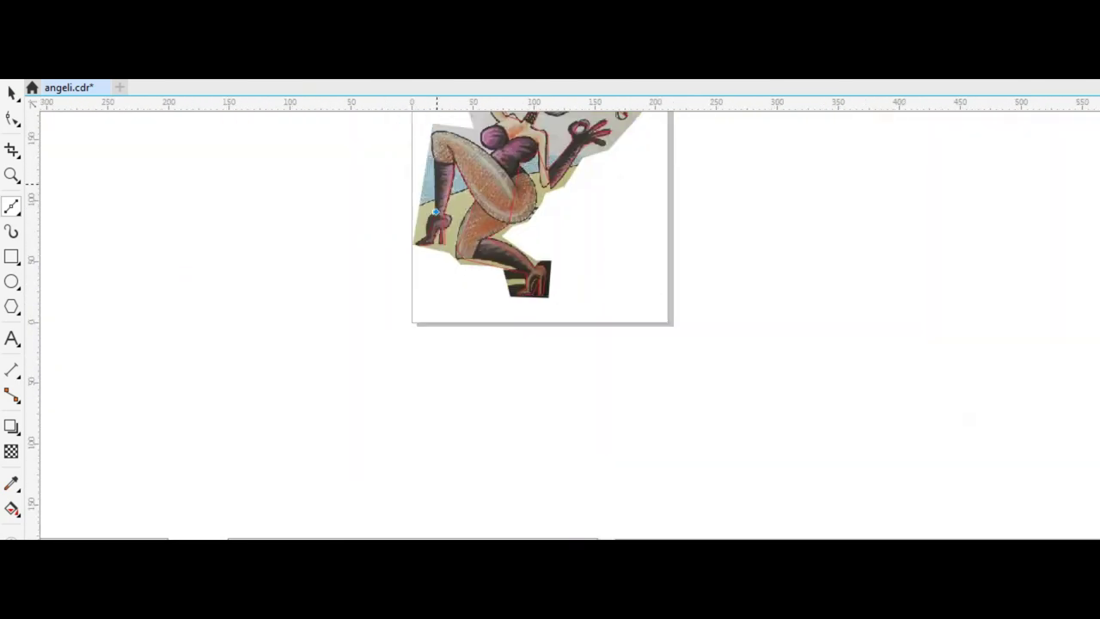
scroll(393, 378, up, 5)
scroll(849, 354, up, 2)
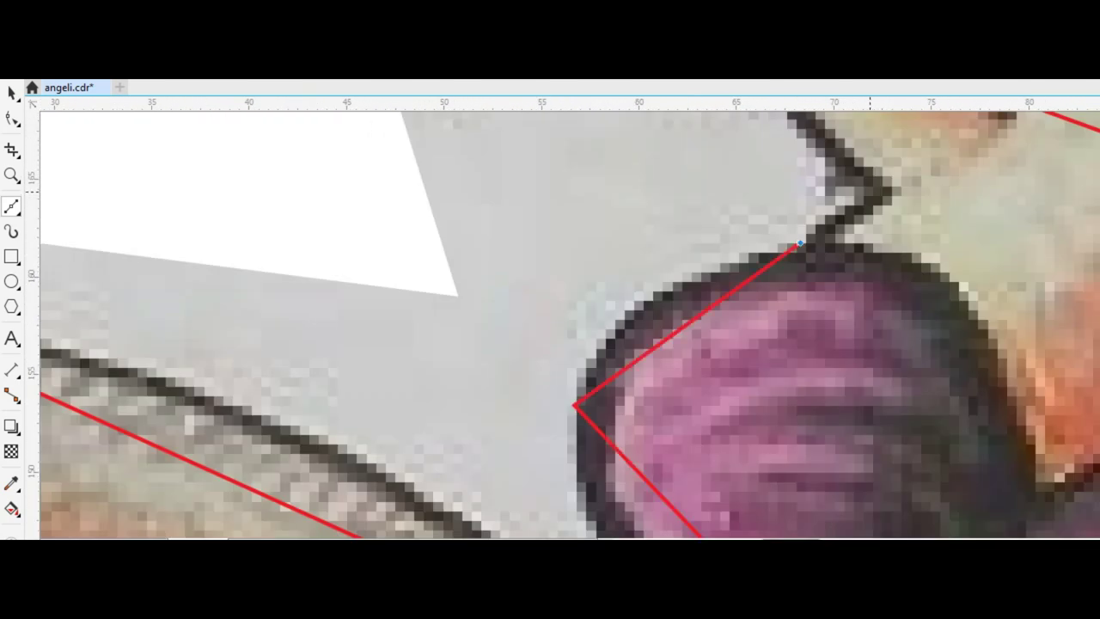
scroll(800, 244, up, 2)
scroll(601, 258, down, 4)
scroll(564, 245, up, 2)
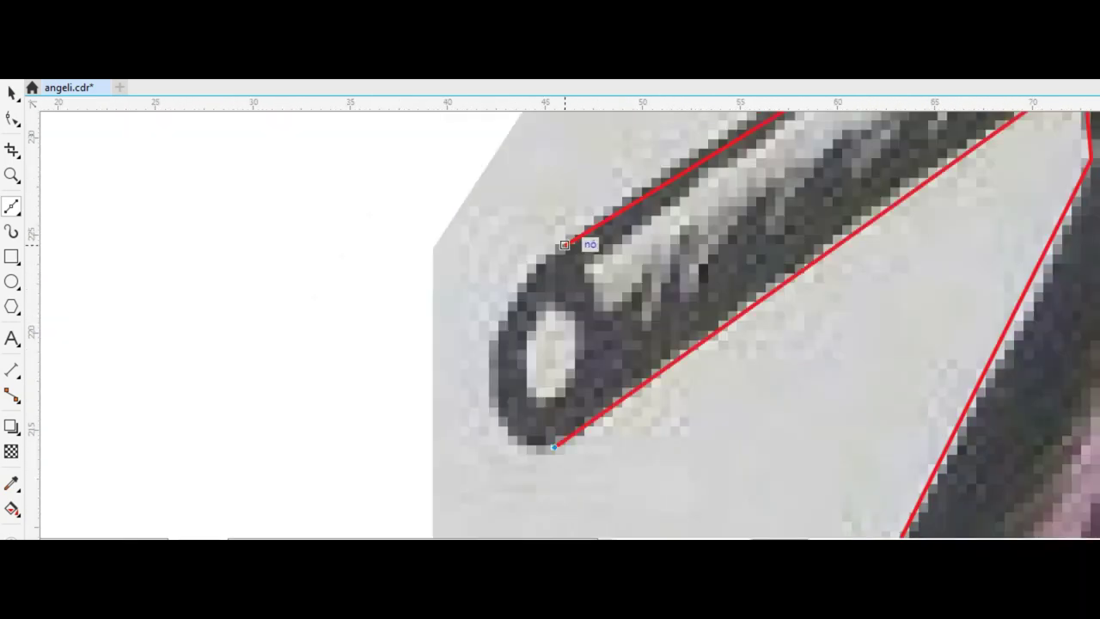
click(563, 245)
key(F10)
scroll(564, 244, down, 5)
scroll(663, 369, up, 4)
scroll(614, 369, down, 5)
scroll(614, 369, up, 4)
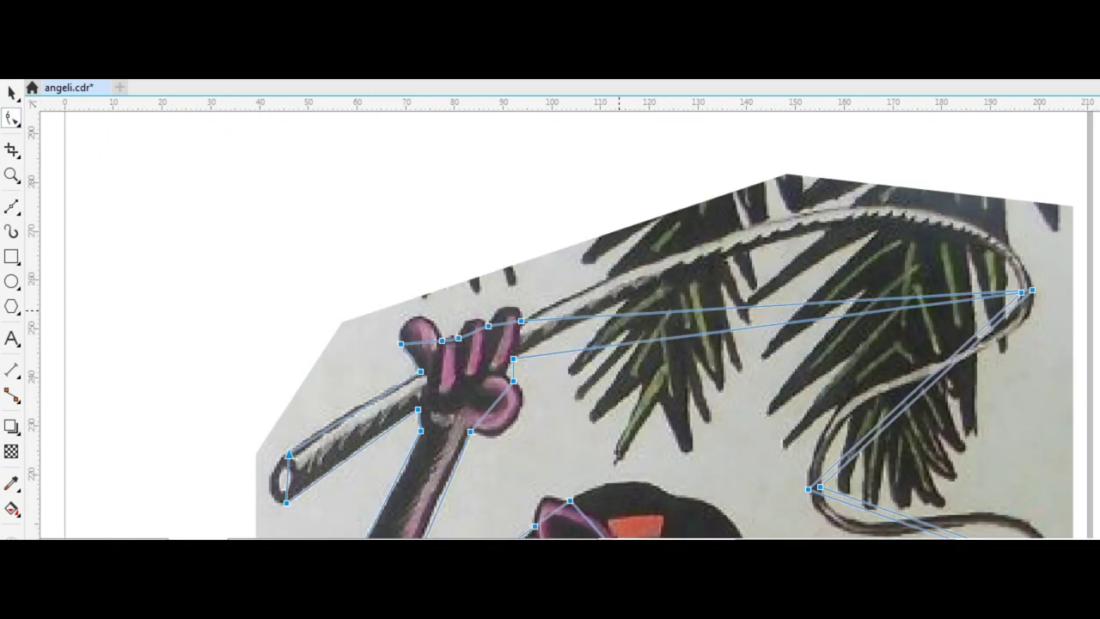
scroll(258, 524, up, 5)
Step: Delete the extra node at the whip handle's end and bend the whip's S-curve to match the scan
click(404, 402)
double_click(405, 401)
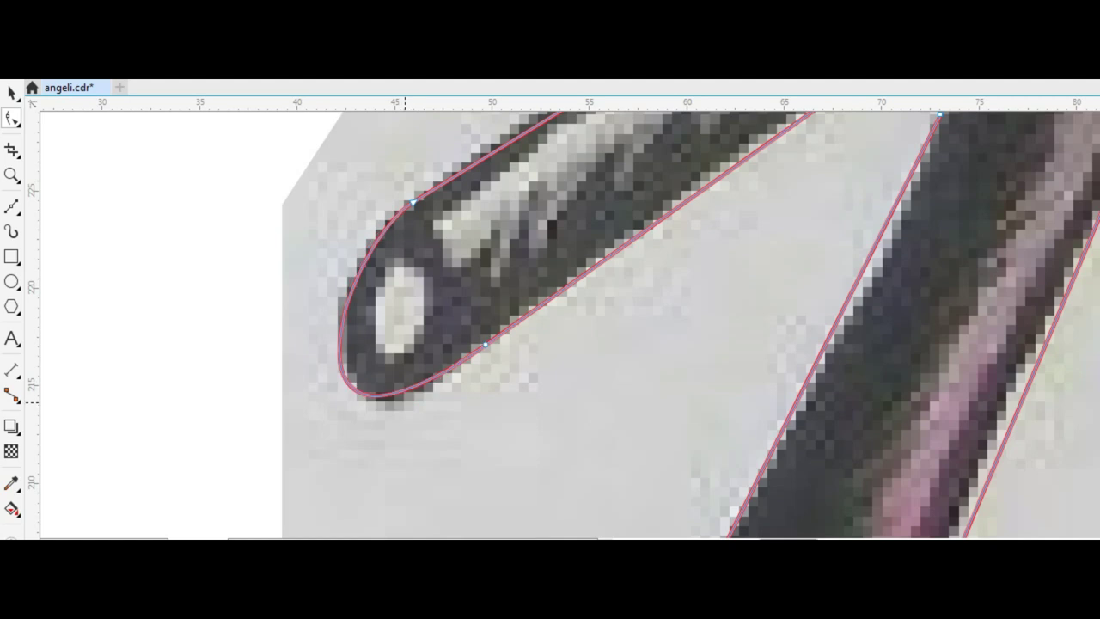
scroll(482, 344, down, 3)
scroll(488, 351, up, 3)
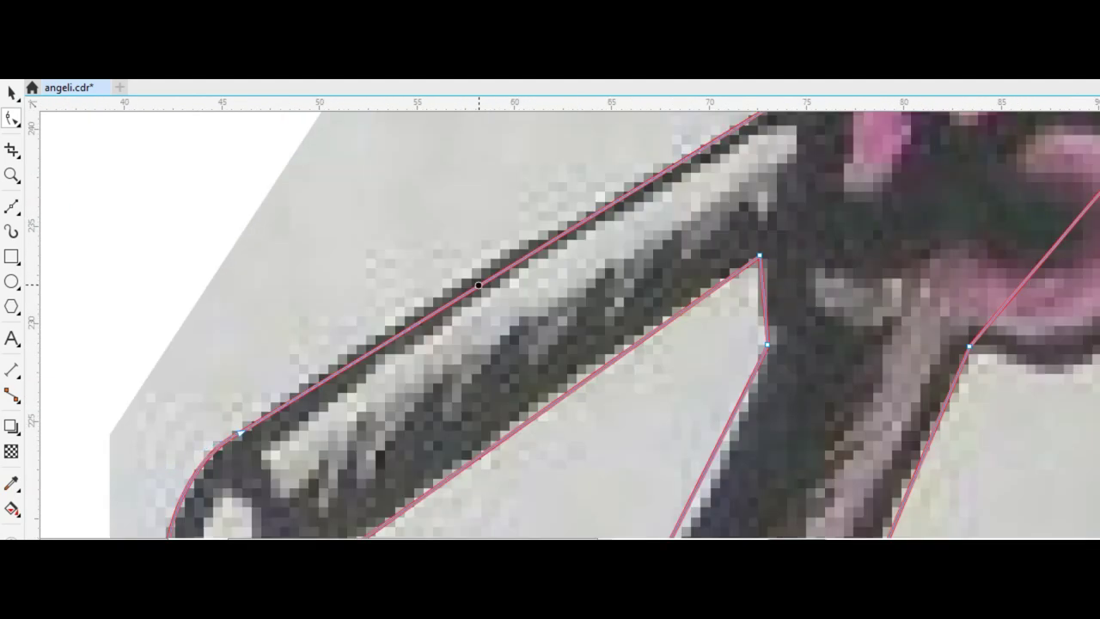
scroll(371, 330, down, 2)
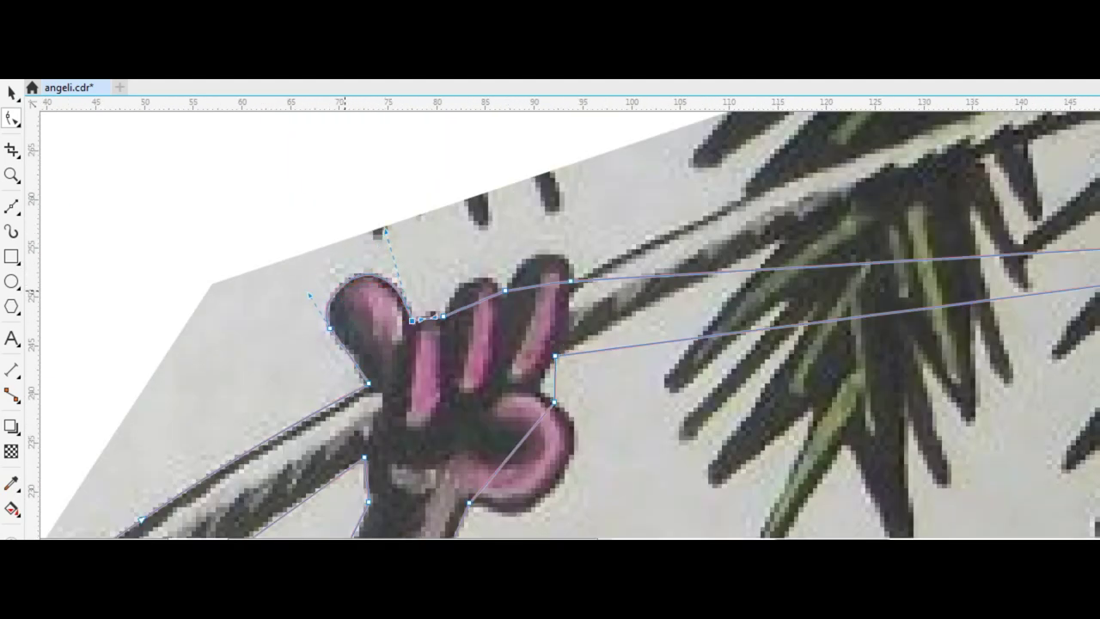
scroll(446, 321, up, 3)
scroll(714, 256, down, 2)
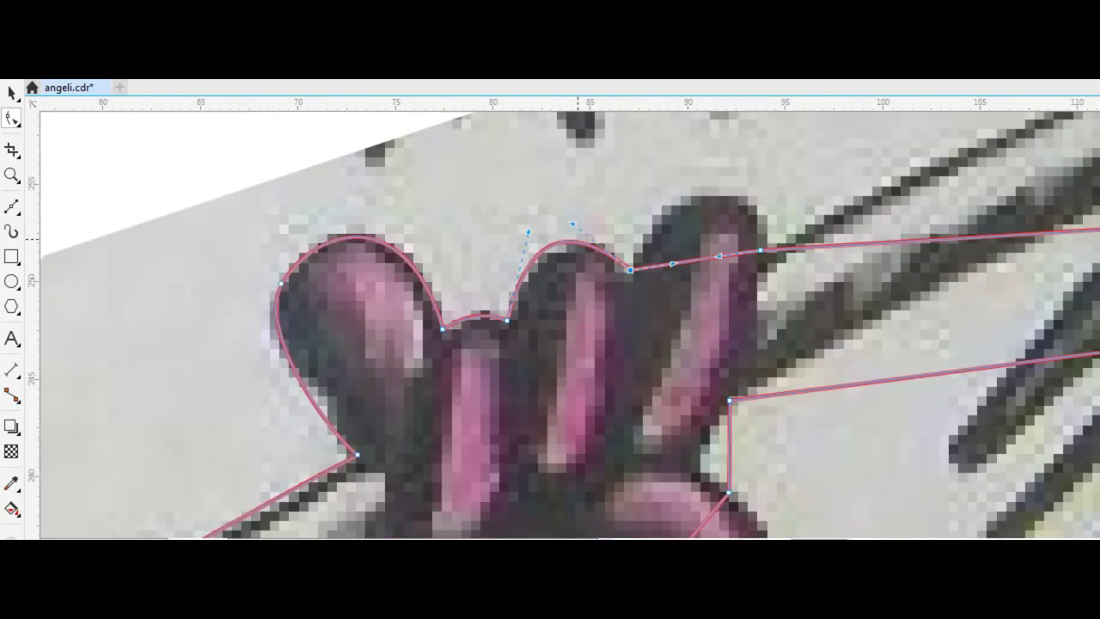
scroll(385, 467, down, 4)
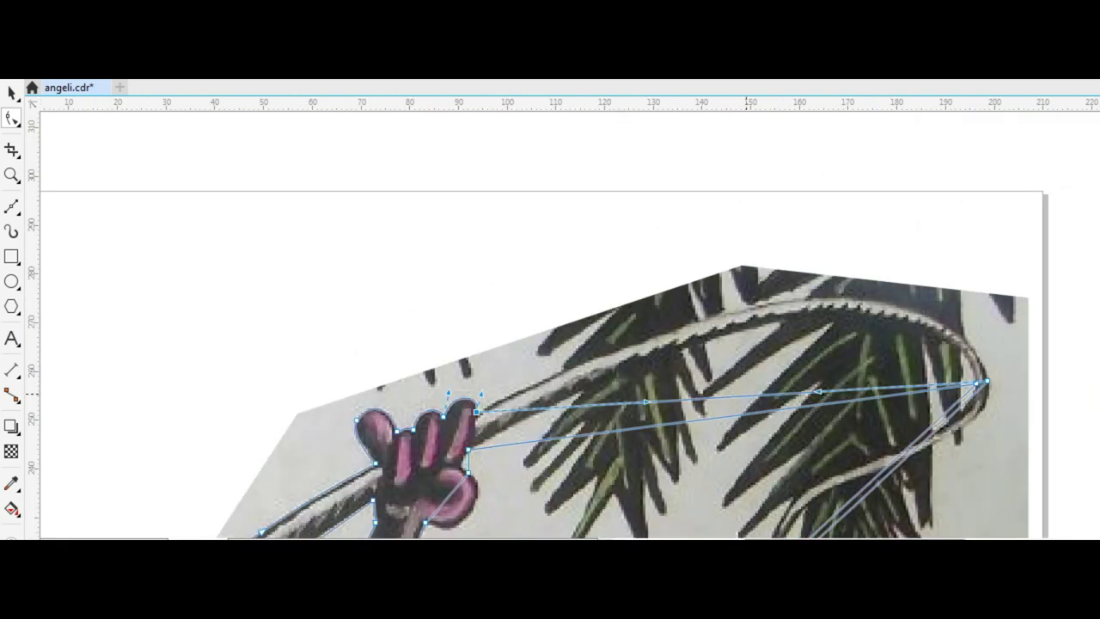
drag(756, 303, 756, 327)
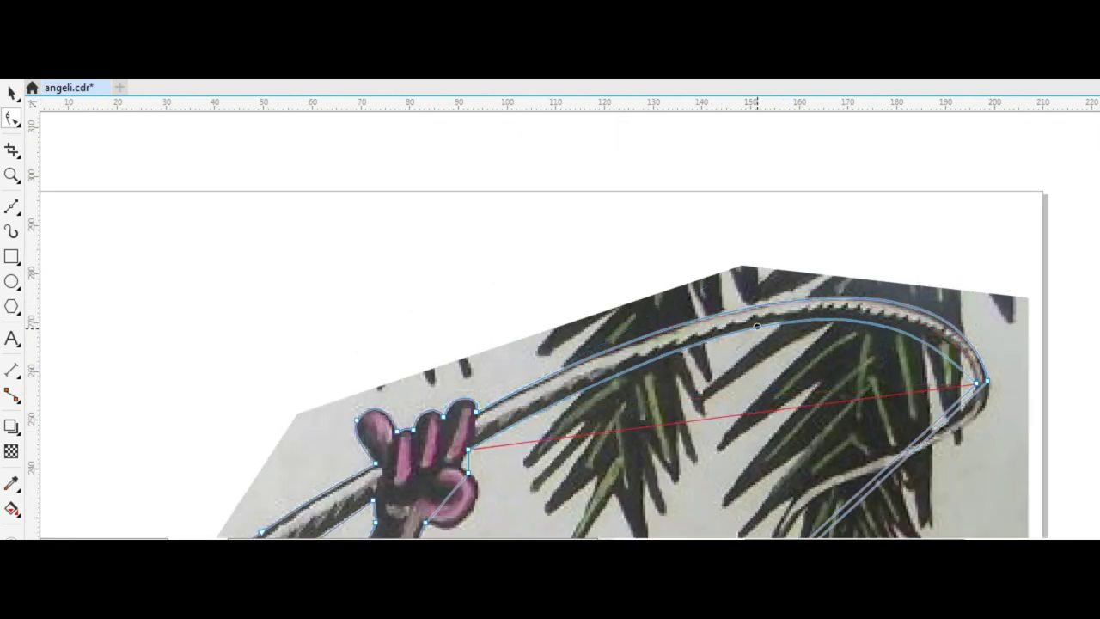
scroll(968, 319, down, 2)
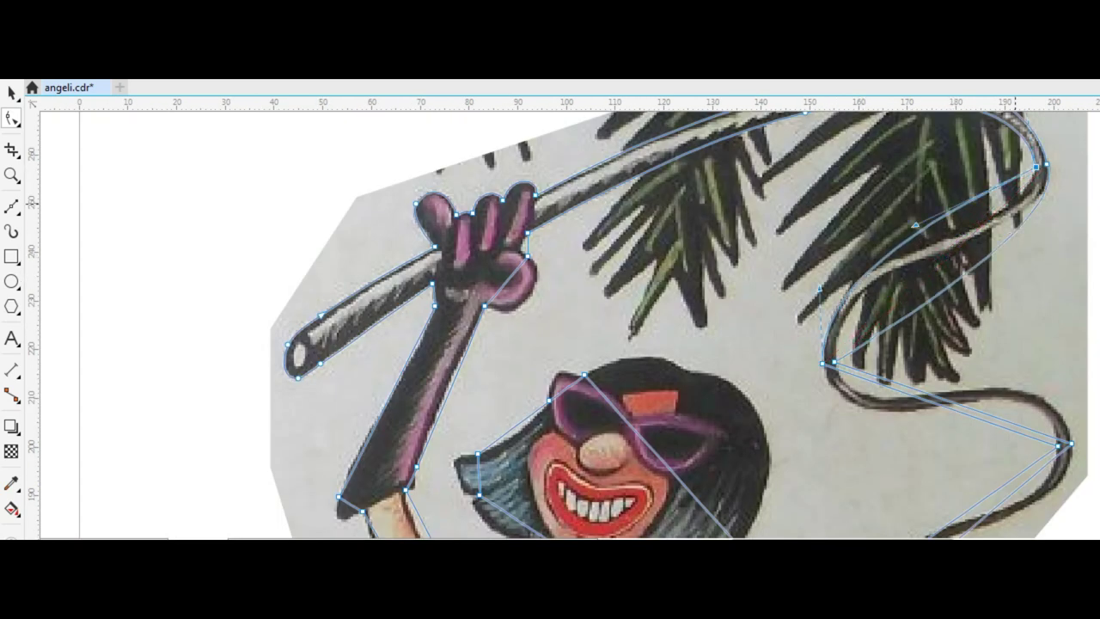
drag(1026, 253, 975, 276)
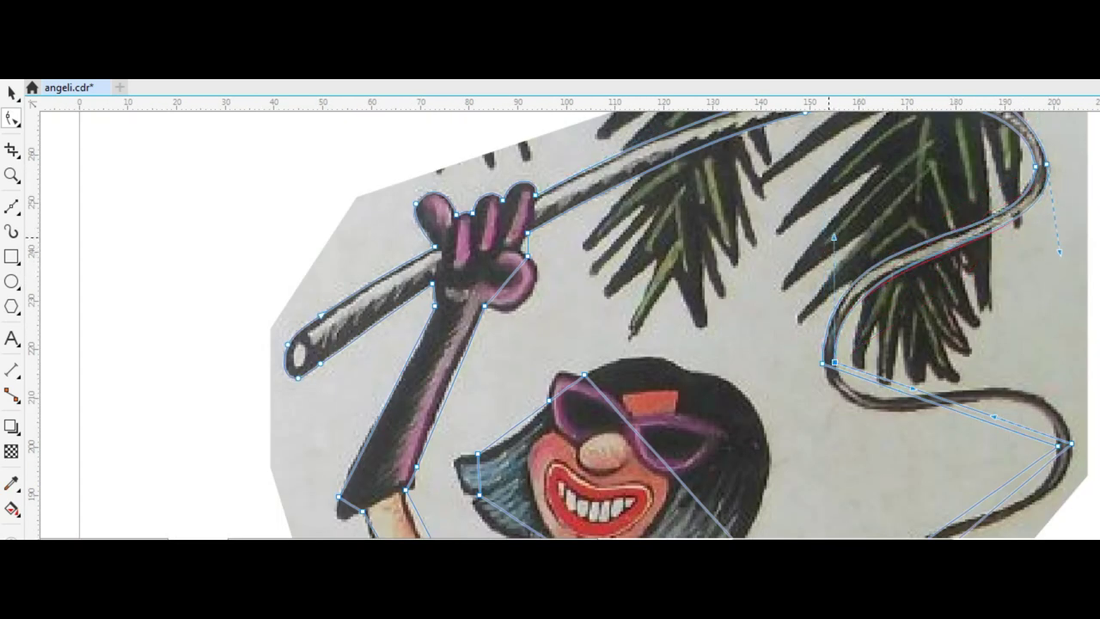
scroll(1088, 418, down, 3)
scroll(1088, 418, up, 3)
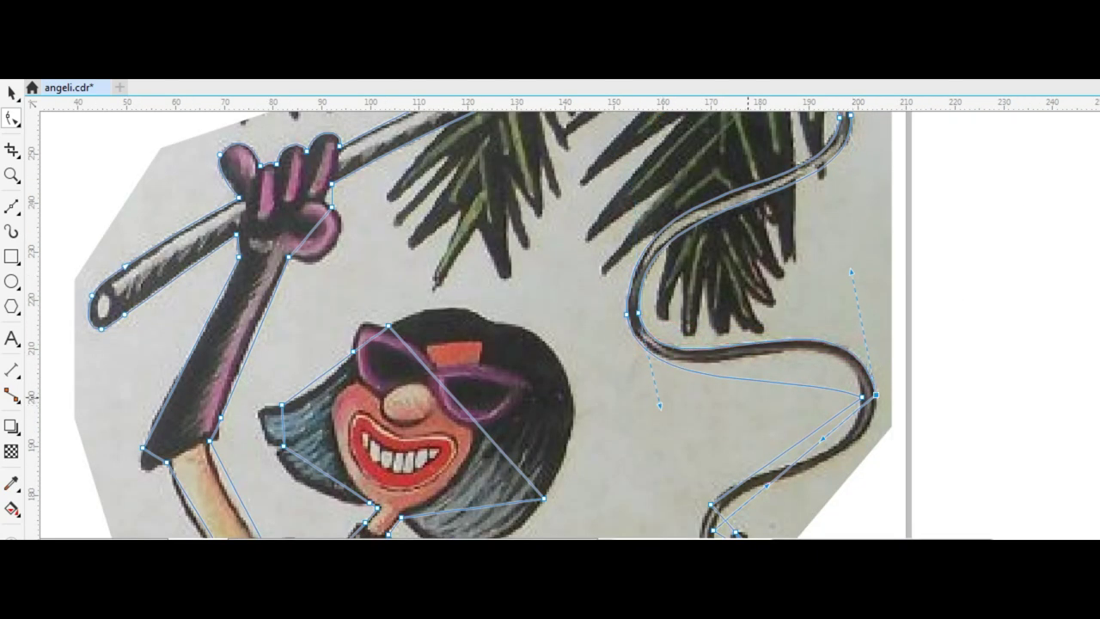
scroll(464, 326, down, 2)
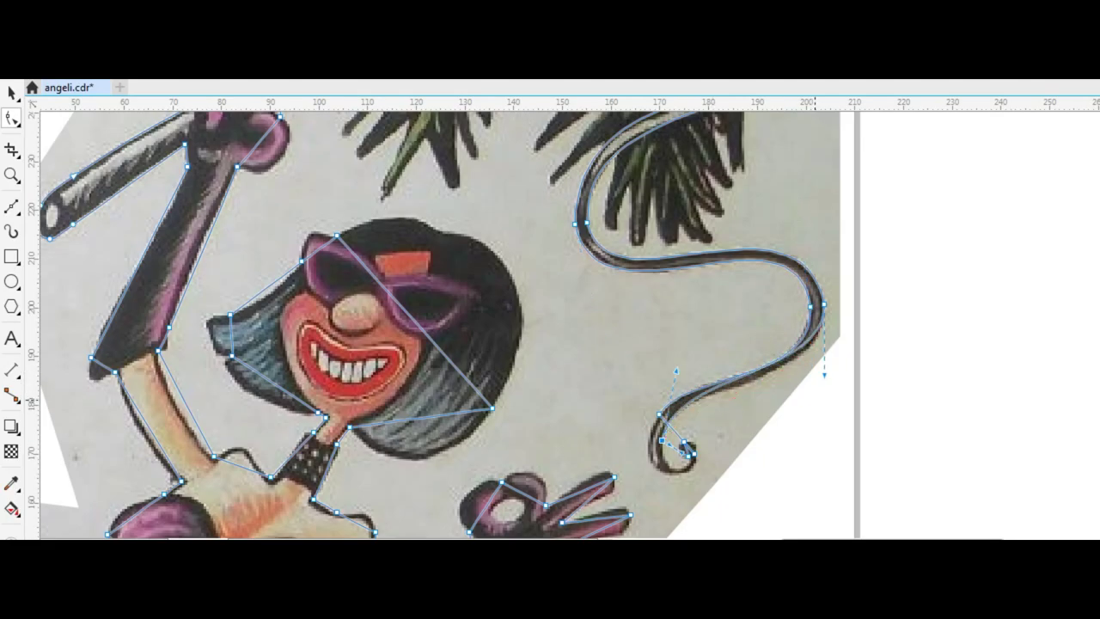
scroll(676, 365, up, 3)
scroll(593, 352, down, 2)
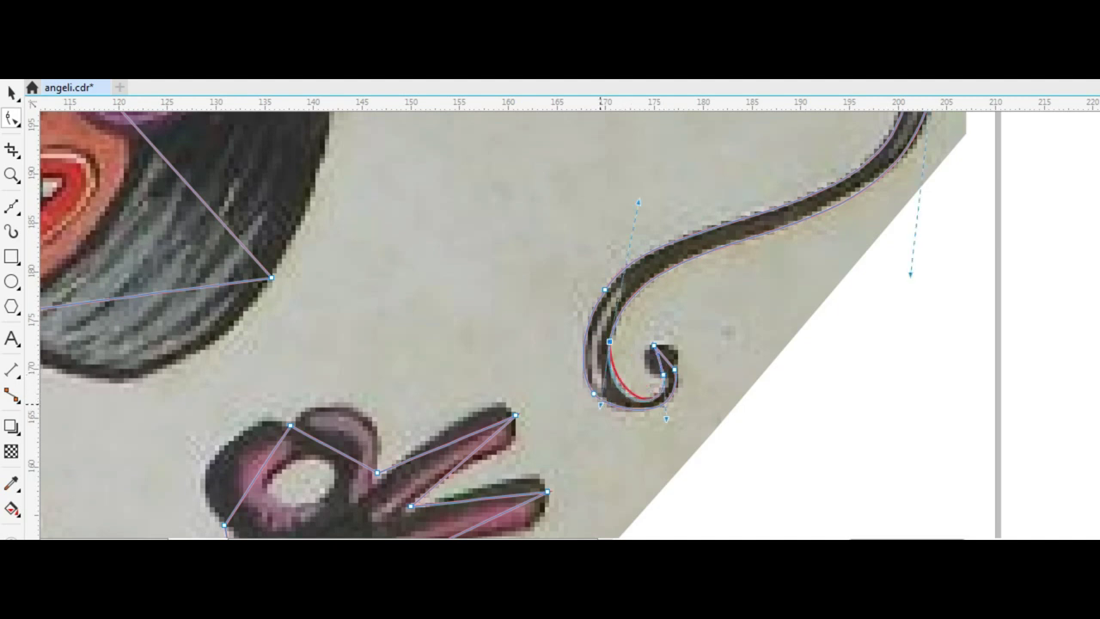
scroll(675, 340, up, 2)
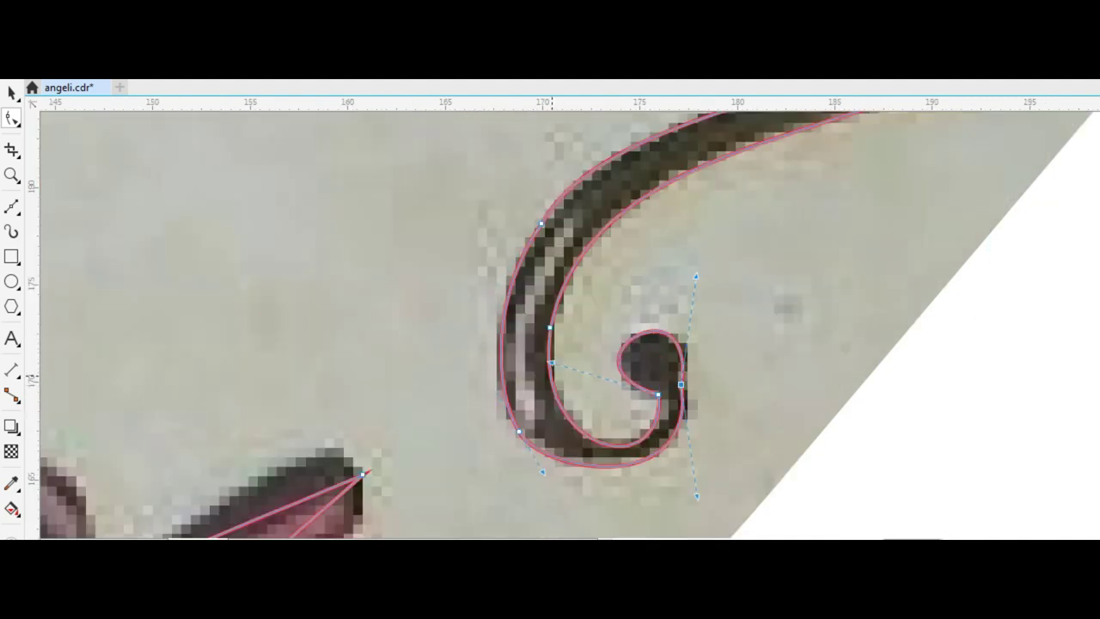
scroll(551, 377, down, 2)
scroll(551, 377, down, 2)
scroll(730, 256, up, 4)
Step: Curve the outline segment around the ribbon's curl
drag(730, 256, 732, 253)
scroll(731, 253, down, 2)
scroll(550, 344, up, 2)
scroll(550, 344, down, 2)
scroll(570, 465, up, 2)
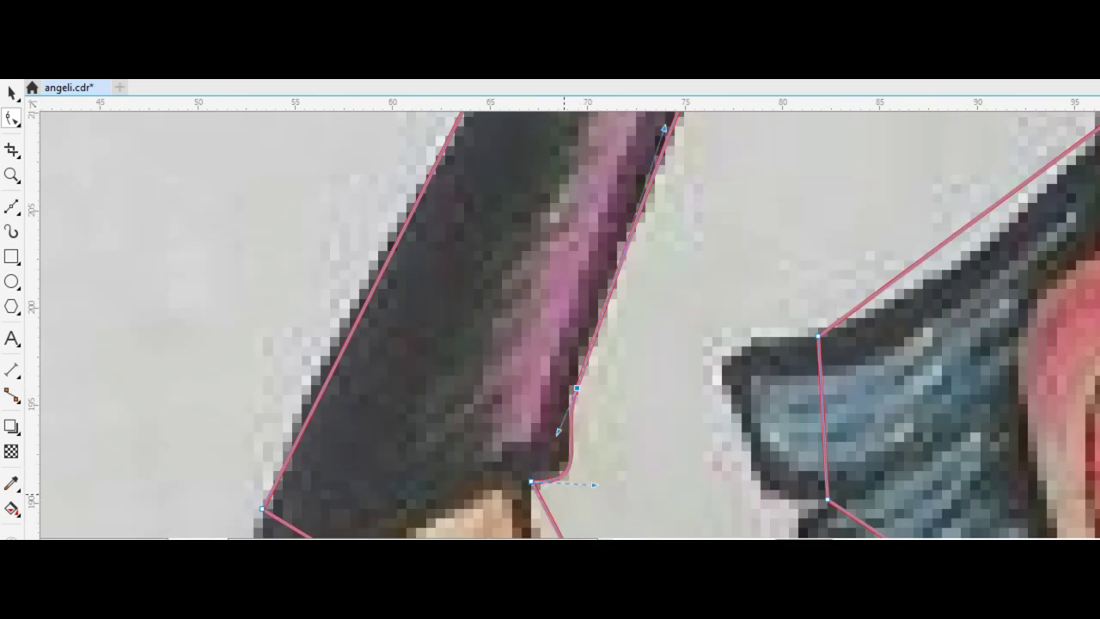
scroll(530, 484, up, 2)
scroll(538, 442, down, 4)
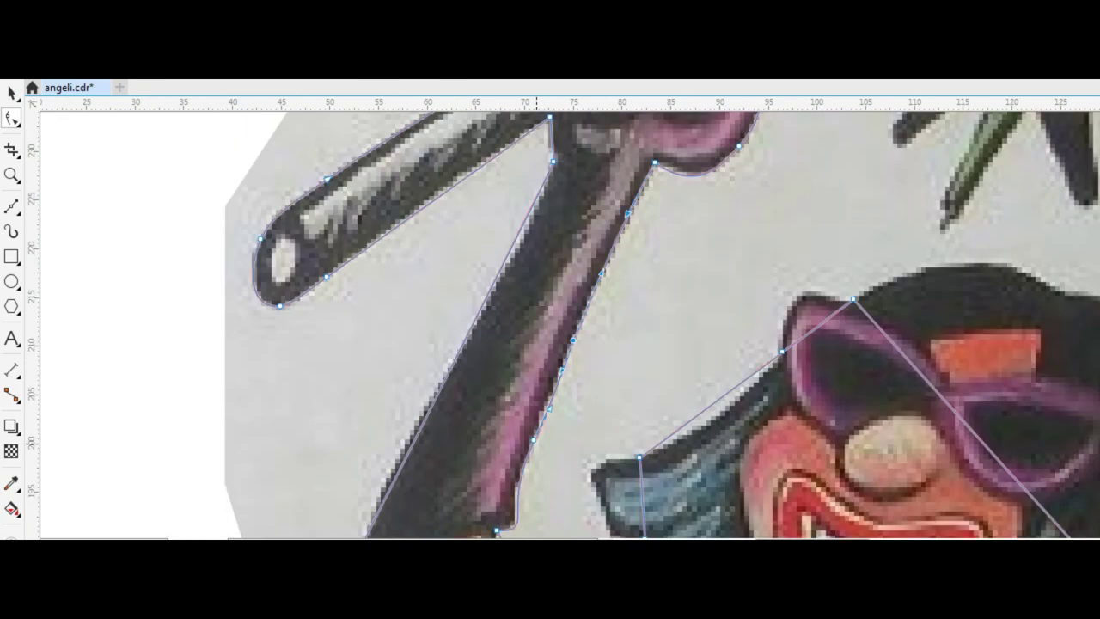
scroll(558, 377, up, 2)
scroll(550, 344, down, 2)
scroll(515, 387, up, 2)
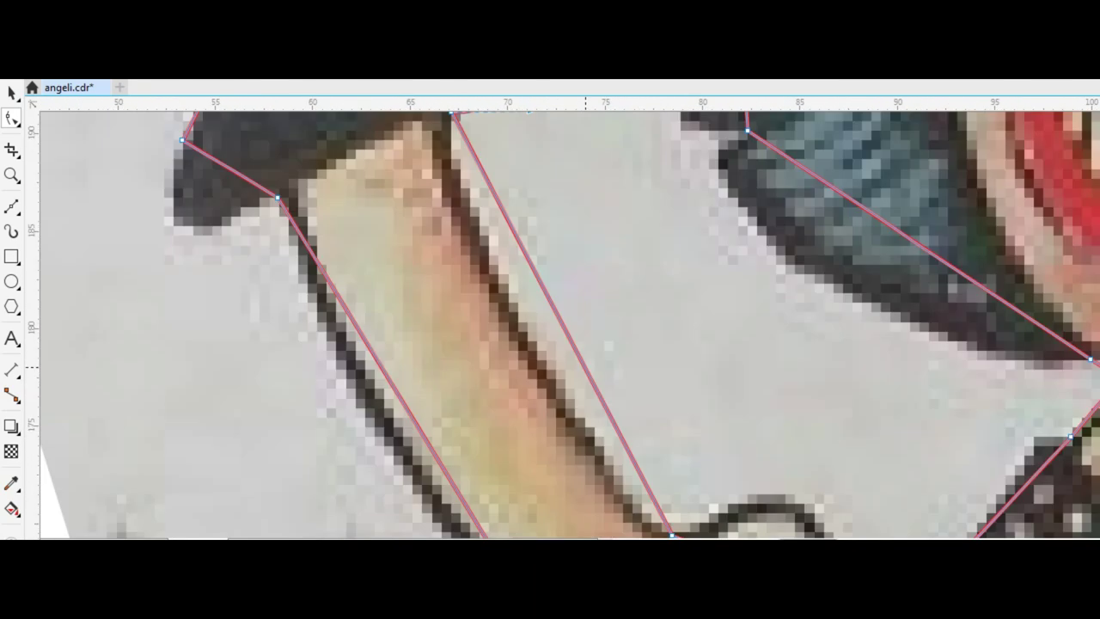
scroll(490, 387, down, 2)
scroll(490, 301, up, 1)
scroll(464, 309, down, 1)
scroll(436, 313, down, 1)
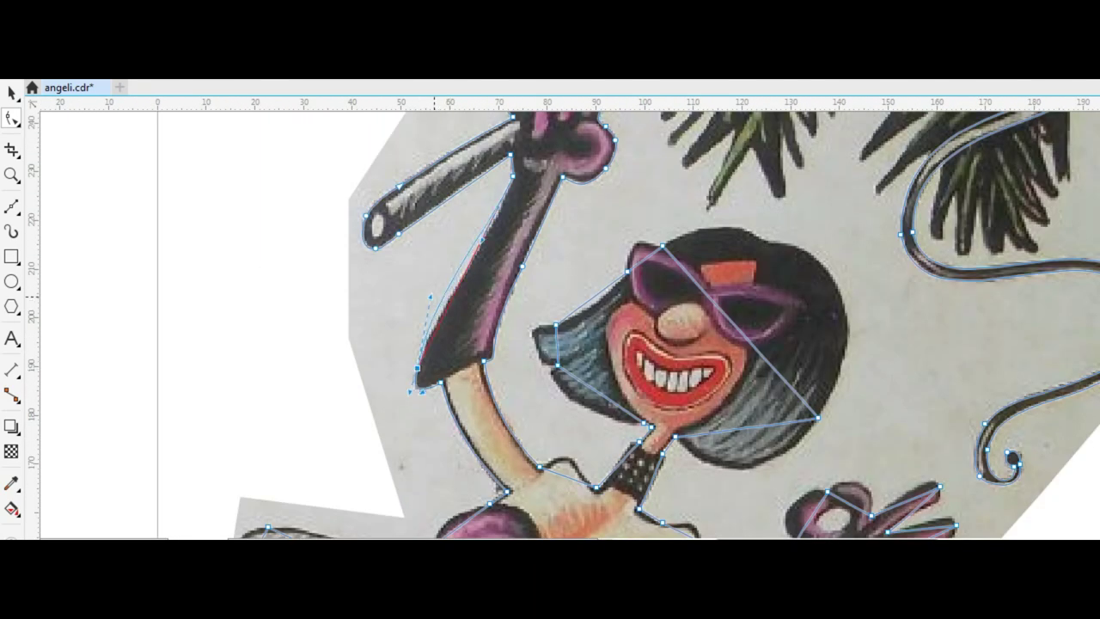
scroll(436, 314, up, 2)
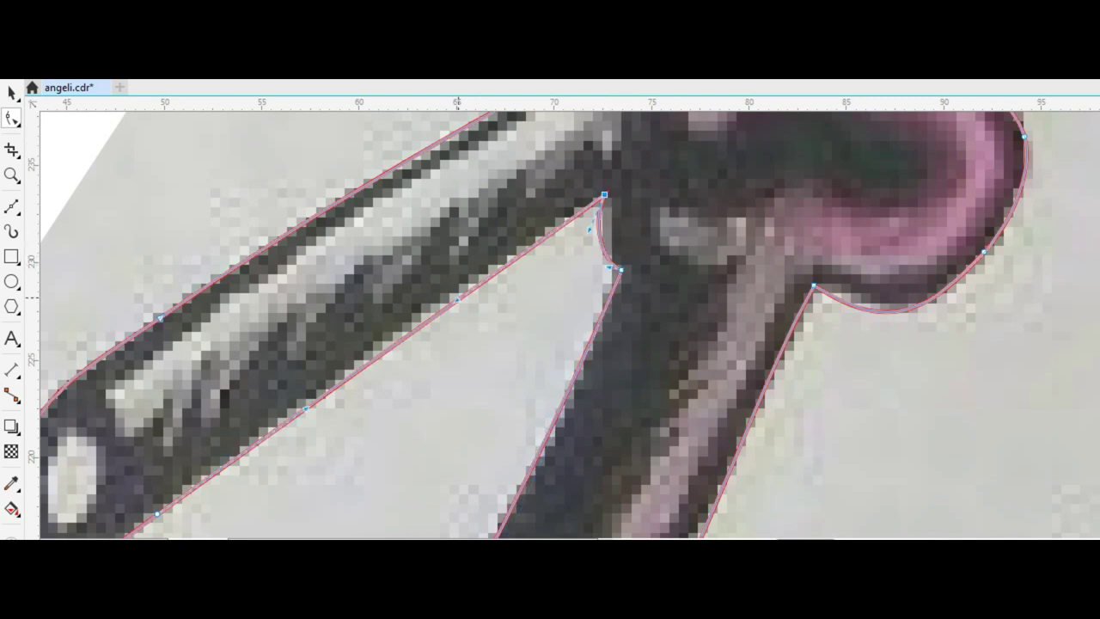
scroll(530, 361, up, 1)
scroll(531, 361, down, 1)
scroll(503, 387, up, 1)
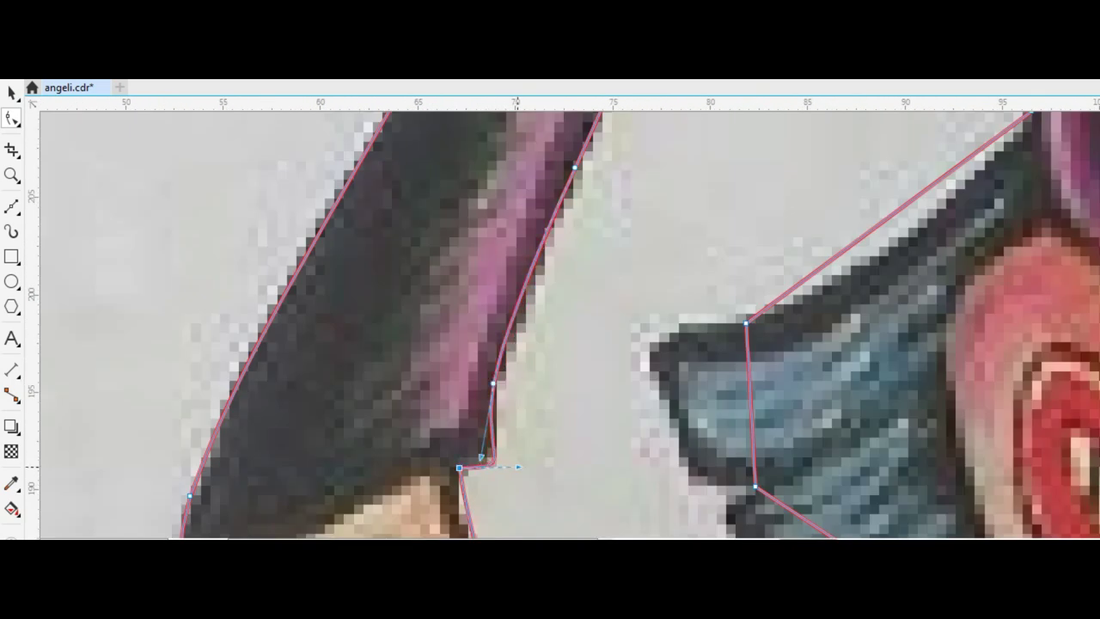
scroll(568, 249, down, 1)
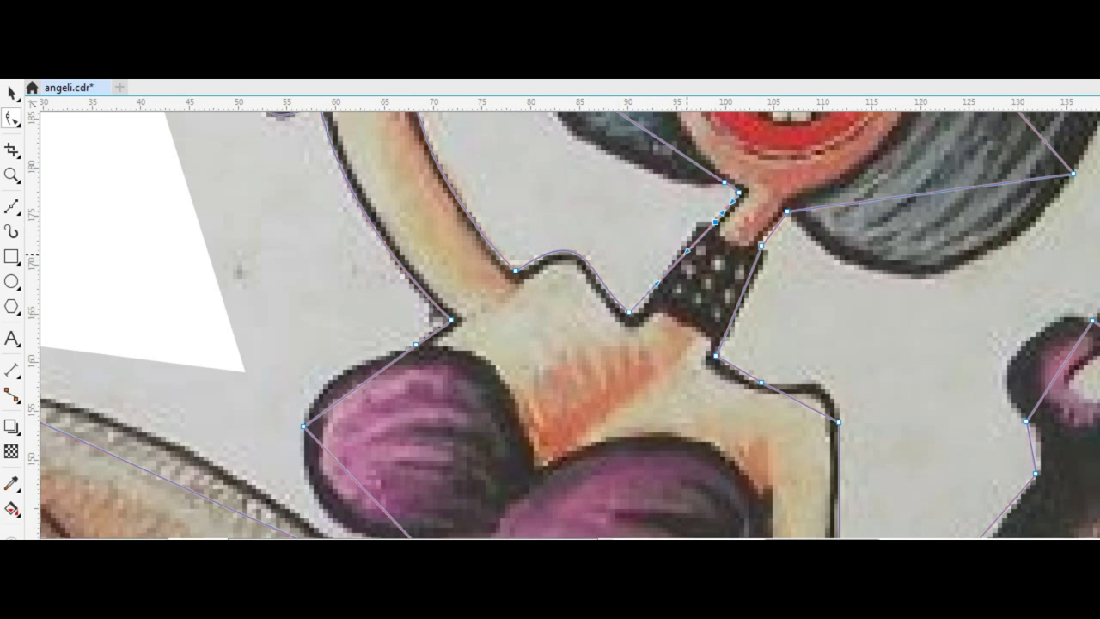
scroll(695, 214, up, 1)
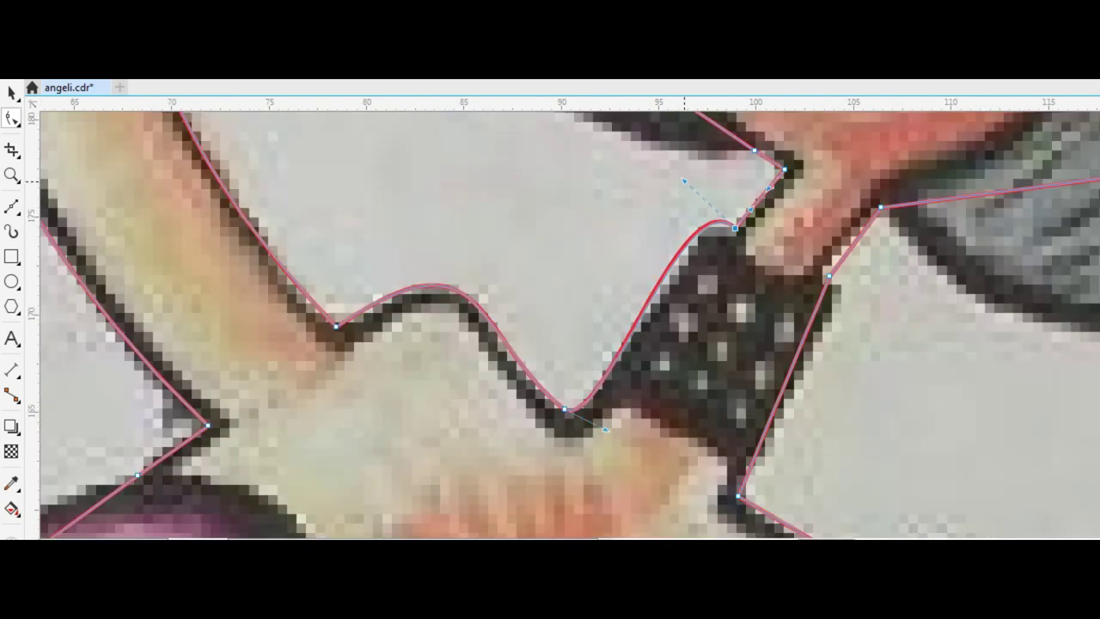
scroll(883, 302, down, 1)
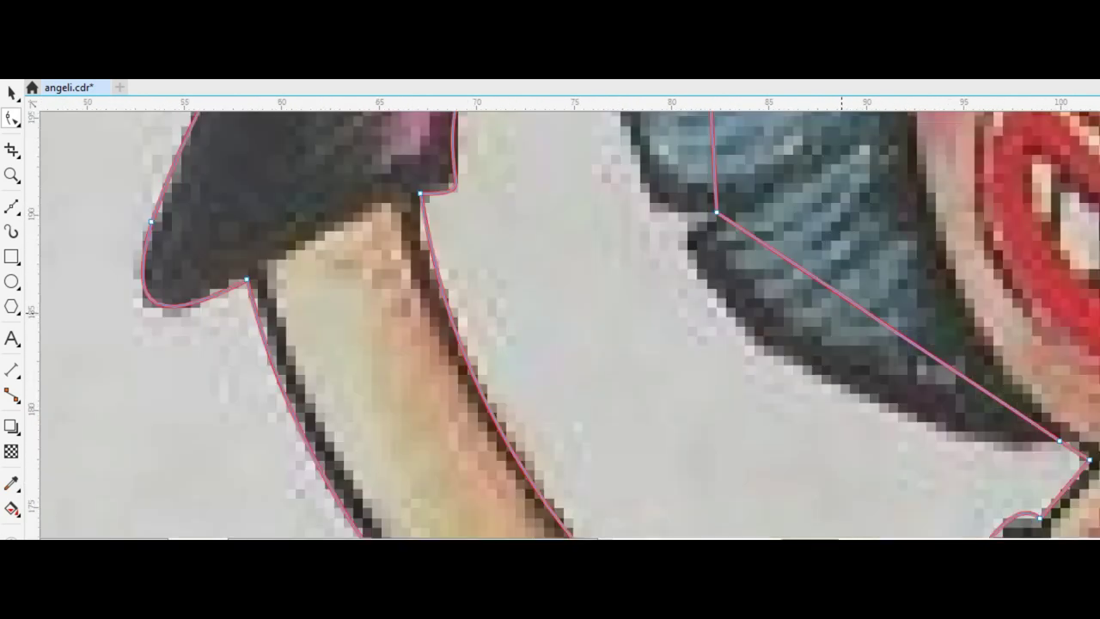
scroll(585, 279, up, 1)
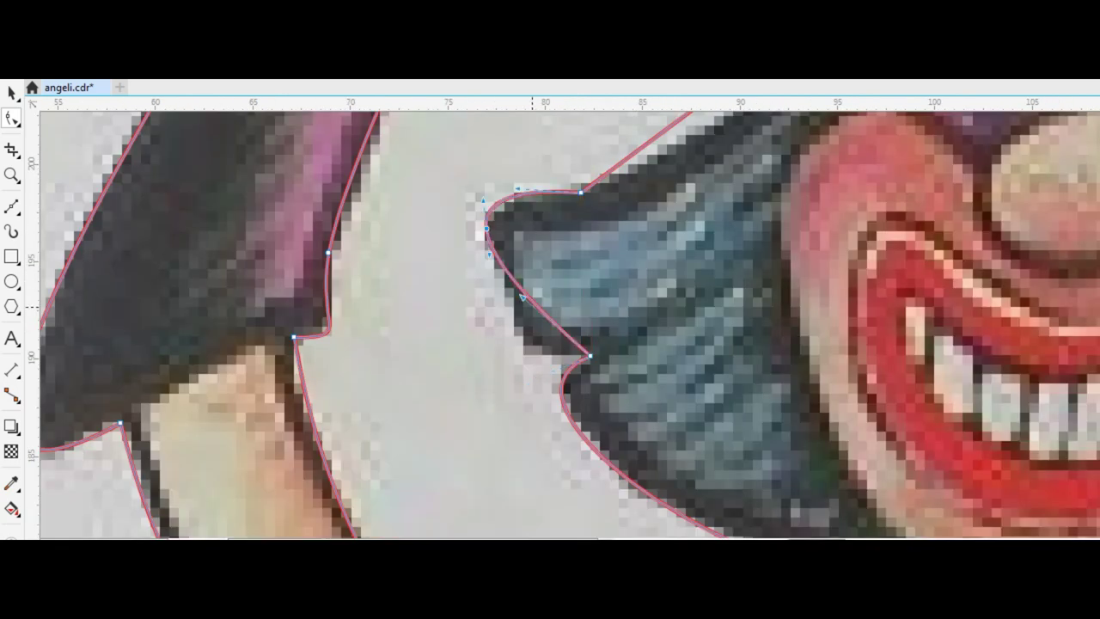
scroll(260, 468, down, 1)
scroll(491, 290, up, 1)
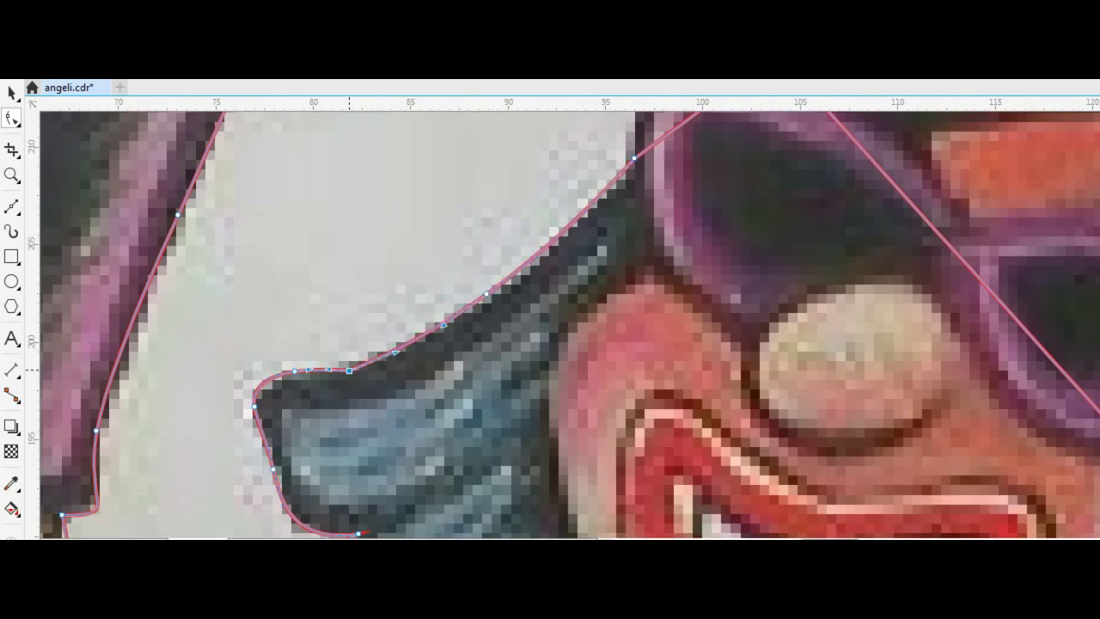
Step: Bend the hair and head outline segments to hug the head's edge and the hair's lower edge
drag(602, 436, 565, 344)
scroll(559, 361, down, 2)
scroll(598, 278, up, 2)
drag(598, 279, 602, 283)
scroll(602, 284, down, 1)
scroll(602, 284, up, 2)
drag(842, 404, 859, 292)
scroll(840, 246, down, 1)
drag(835, 246, 834, 219)
scroll(834, 220, down, 1)
scroll(621, 331, up, 2)
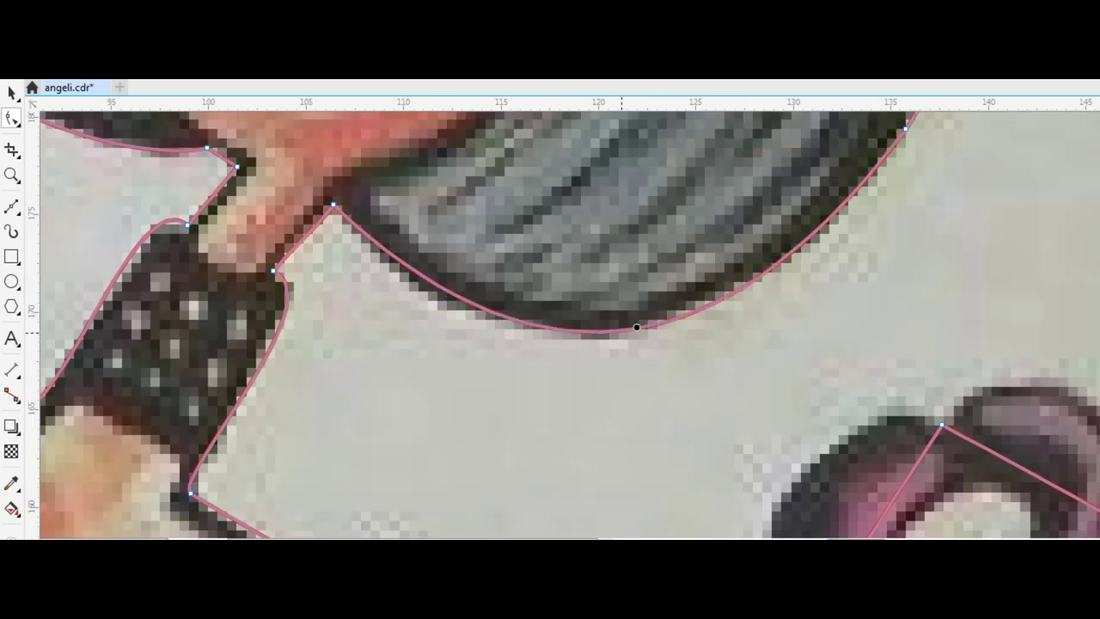
scroll(602, 258, down, 1)
scroll(517, 478, up, 1)
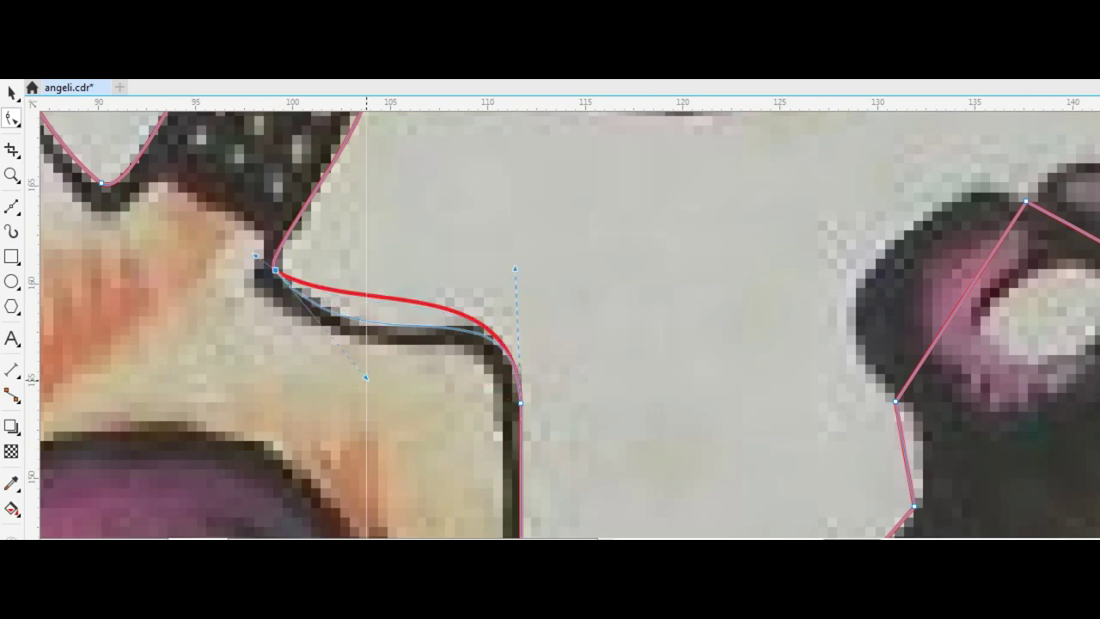
scroll(581, 308, down, 1)
scroll(581, 307, up, 1)
Step: Bend the hand outline into curves under the fingers, around the lowest finger and along the forearm to the glove tip
scroll(582, 308, down, 1)
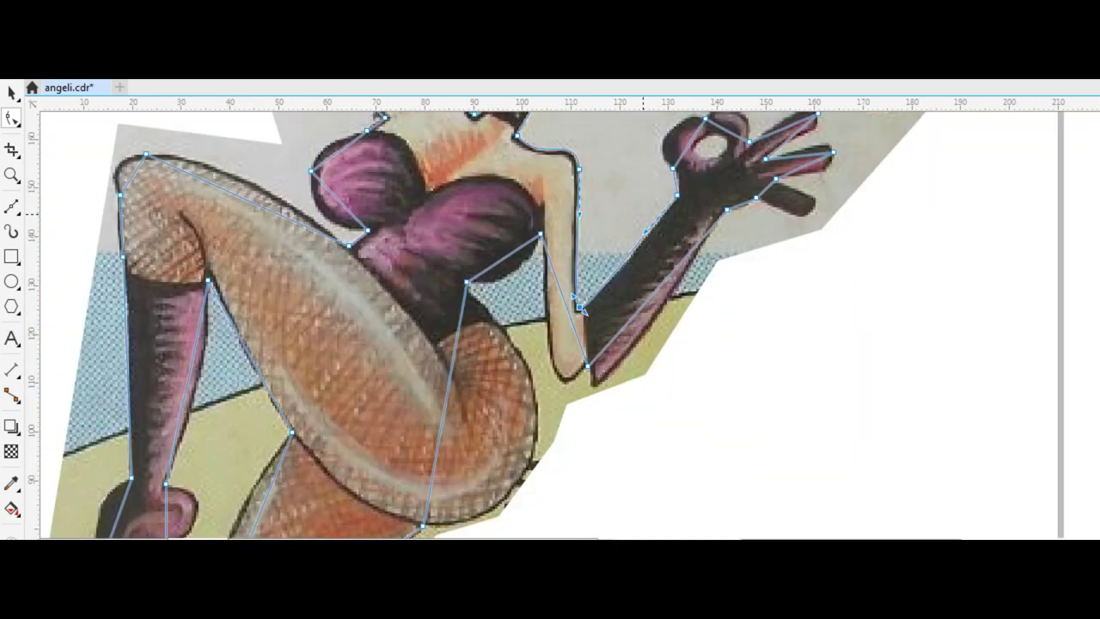
scroll(580, 307, down, 1)
scroll(579, 306, up, 1)
scroll(685, 260, up, 1)
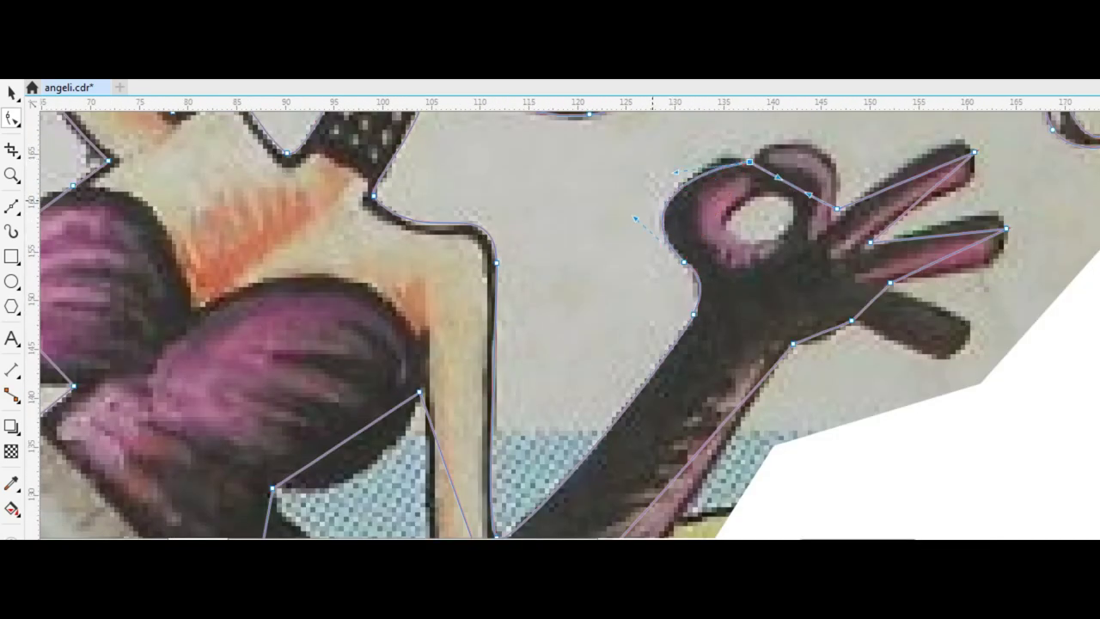
scroll(860, 215, up, 1)
scroll(859, 215, down, 1)
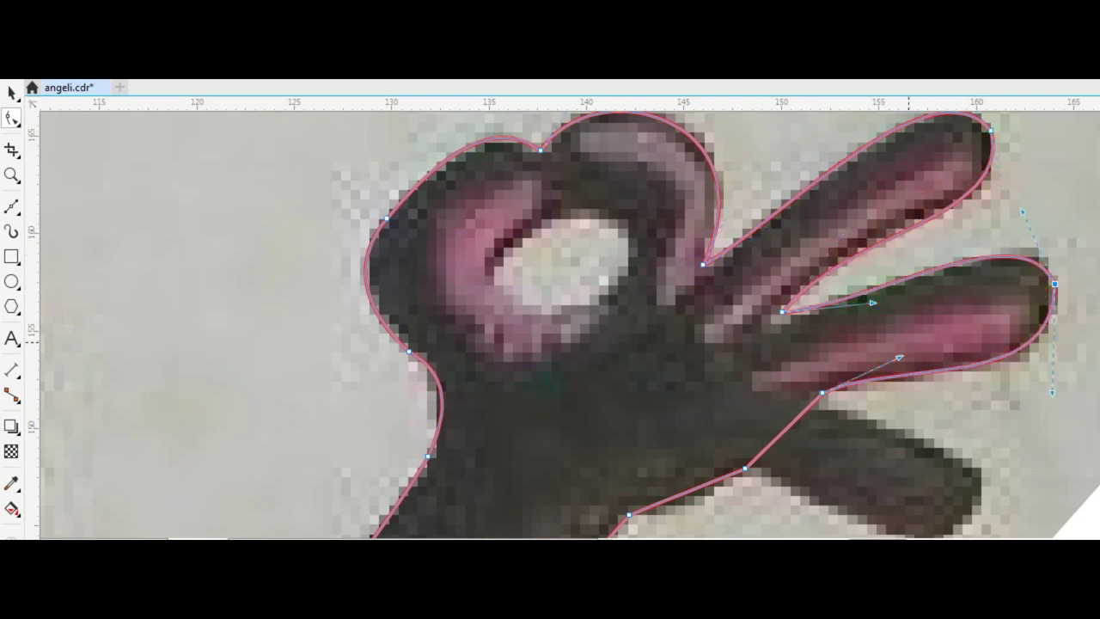
scroll(550, 325, up, 1)
scroll(567, 325, down, 4)
drag(787, 313, 968, 399)
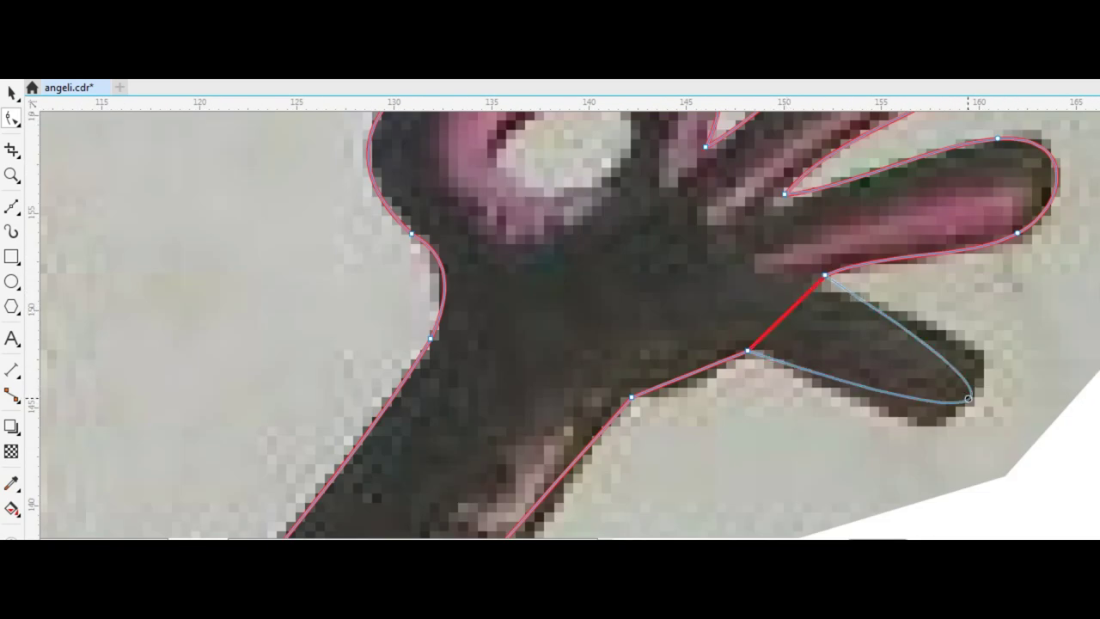
drag(963, 344, 972, 378)
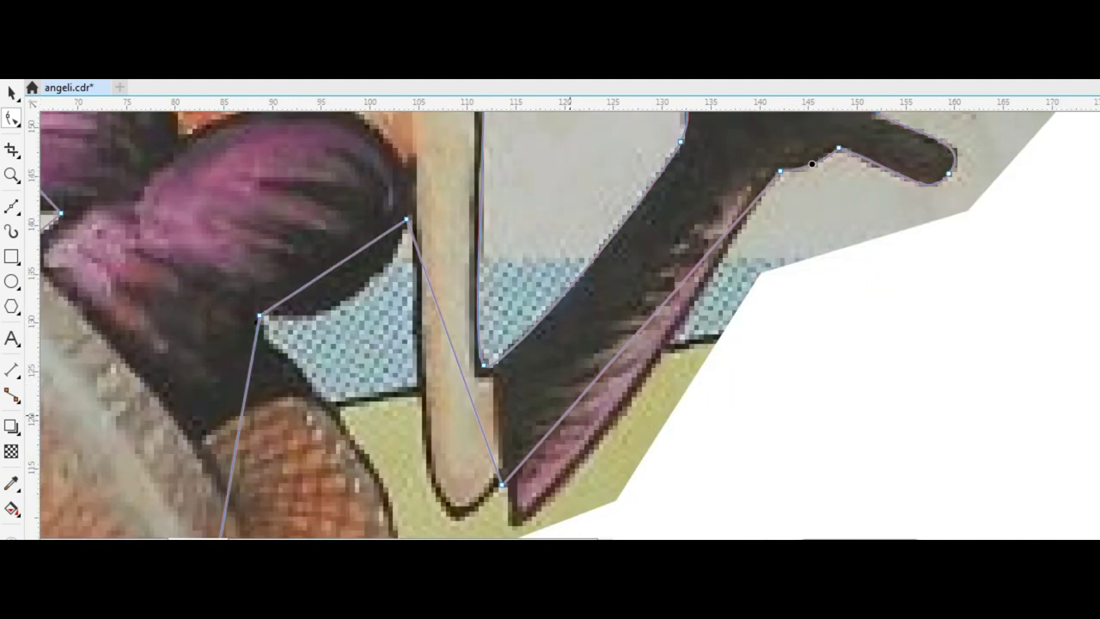
drag(671, 361, 664, 371)
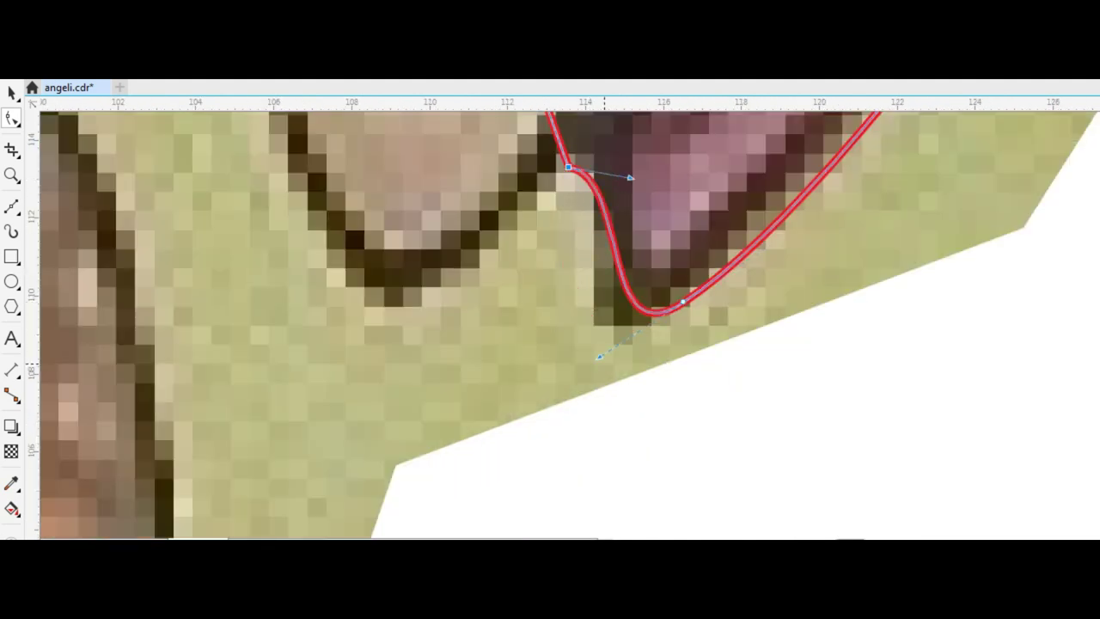
drag(602, 361, 570, 404)
Step: Zoom around the leg outline to inspect the thigh and knee edges
scroll(570, 404, down, 2)
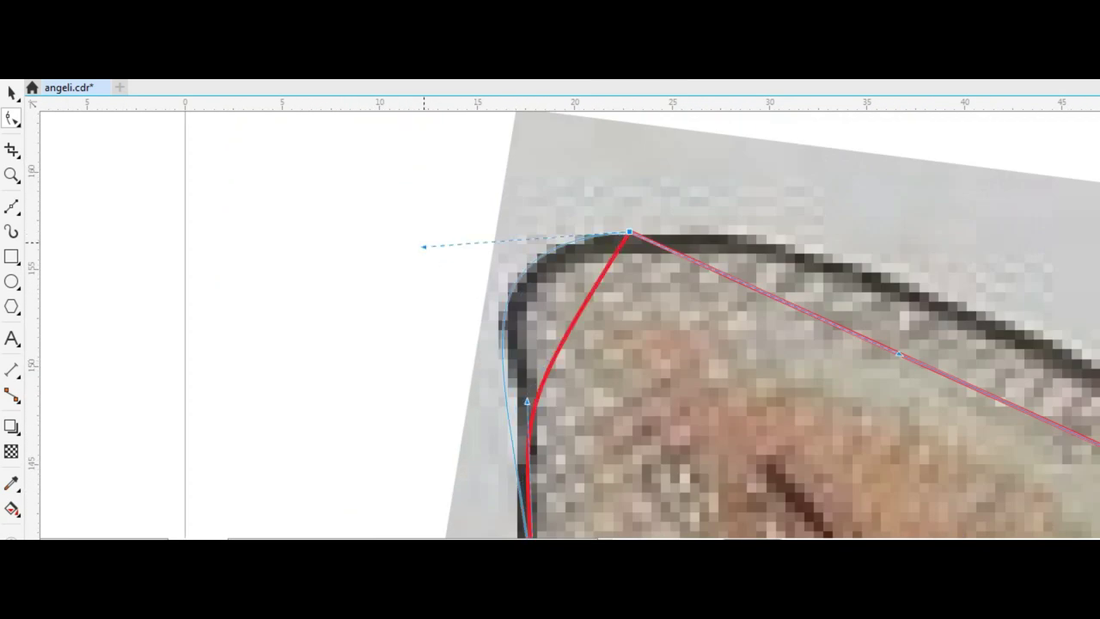
scroll(530, 348, down, 3)
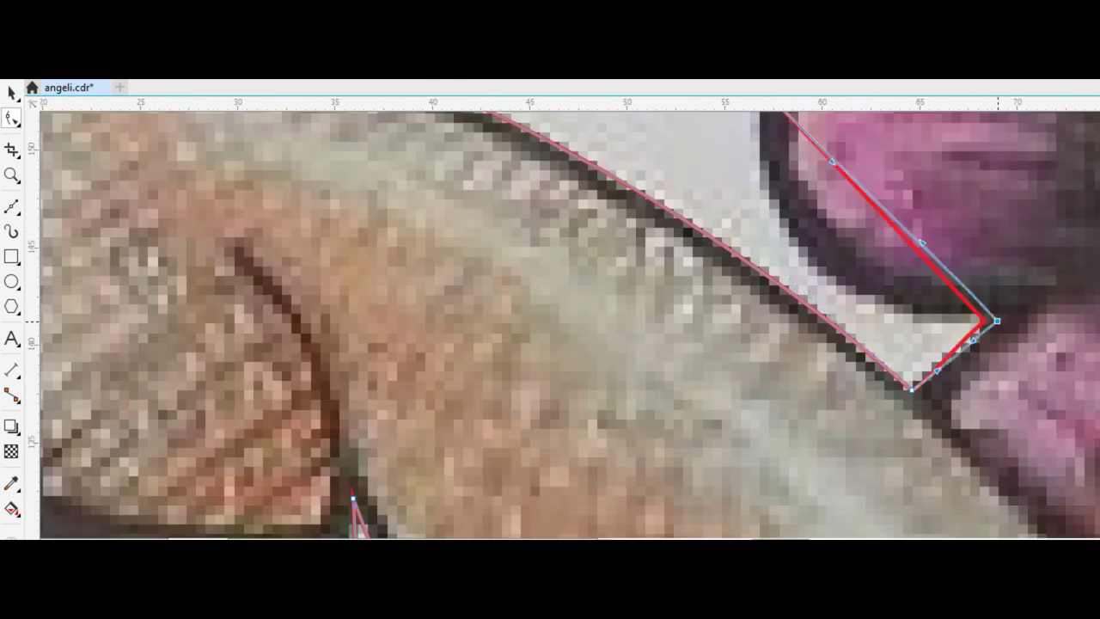
scroll(948, 350, up, 3)
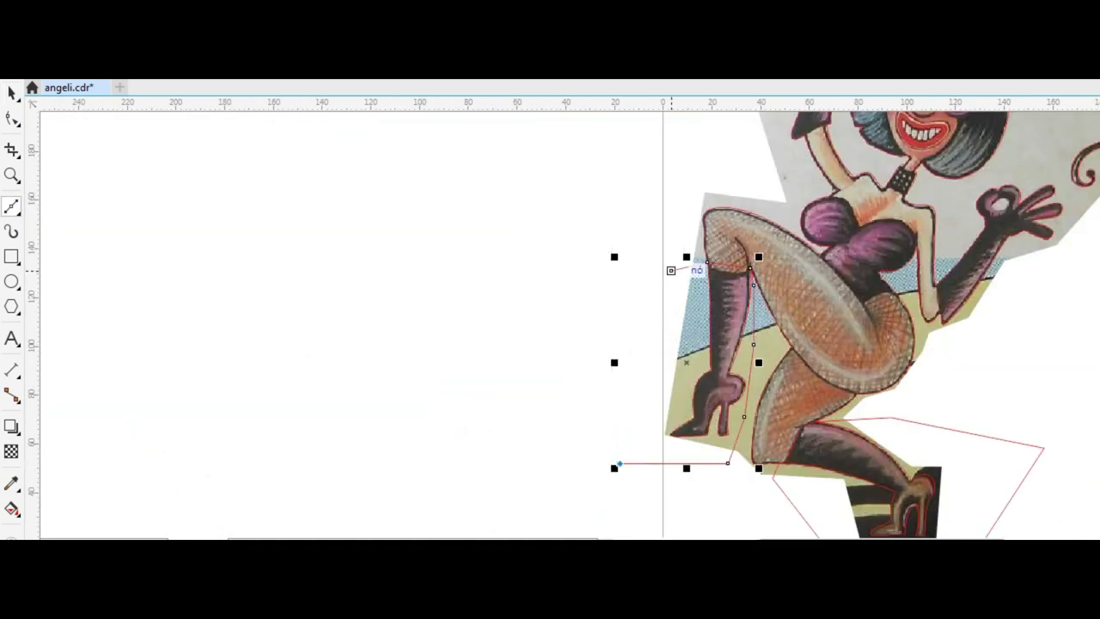
Step: Enter node editing on the leg outline, then pick the Contour effect from the interactive effects list
key(F10)
scroll(722, 275, up, 5)
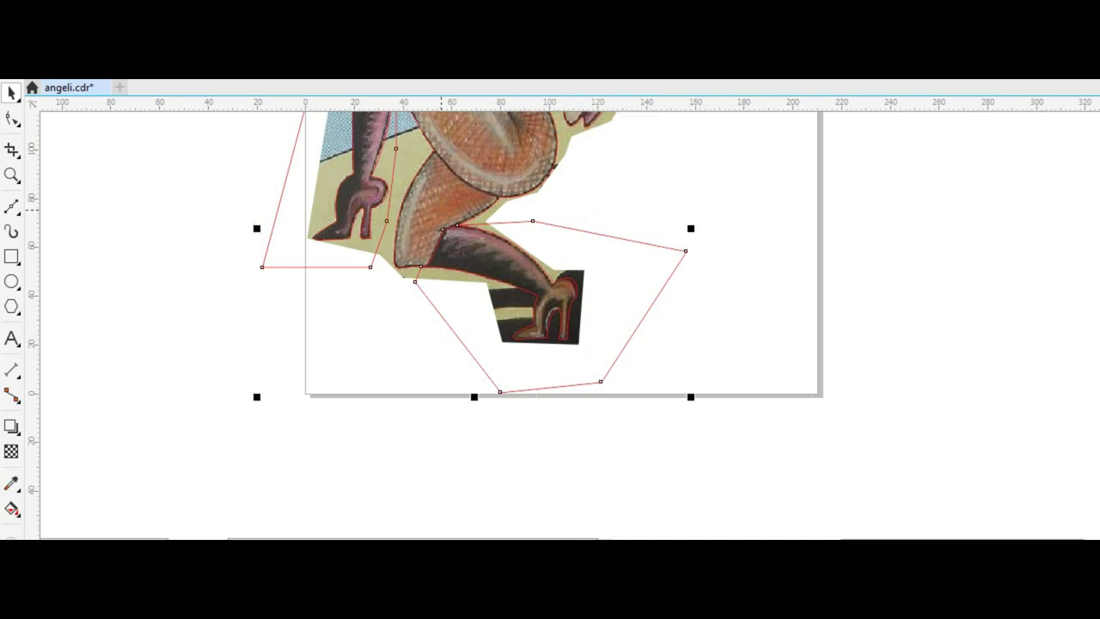
click(11, 427)
click(74, 445)
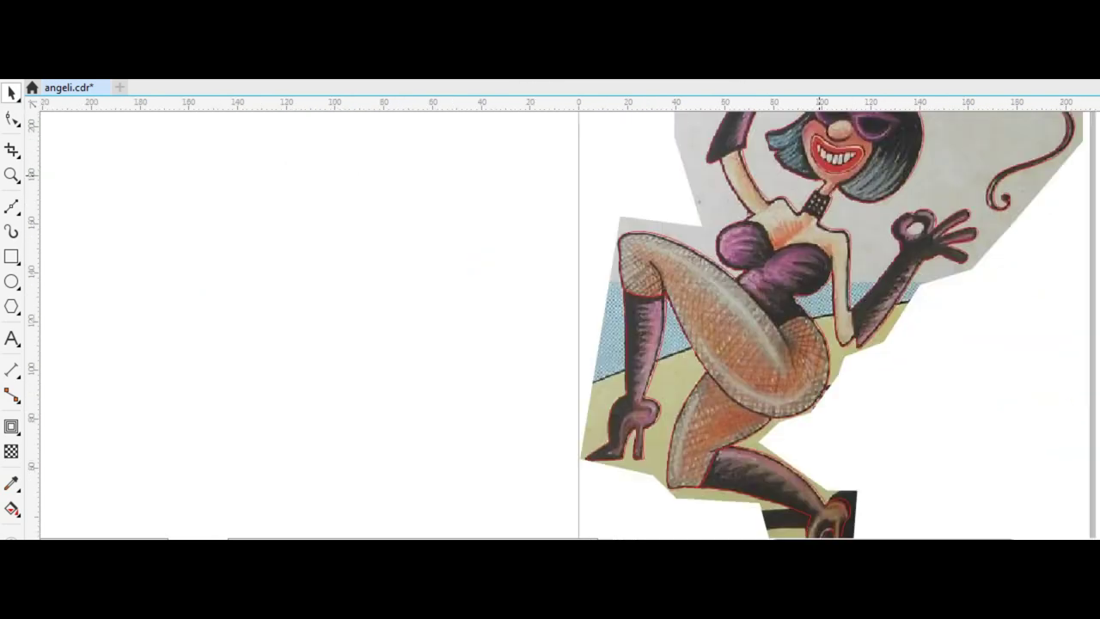
Step: Extend the leg outline along its edge and bend a straight segment into a curve
key(F5)
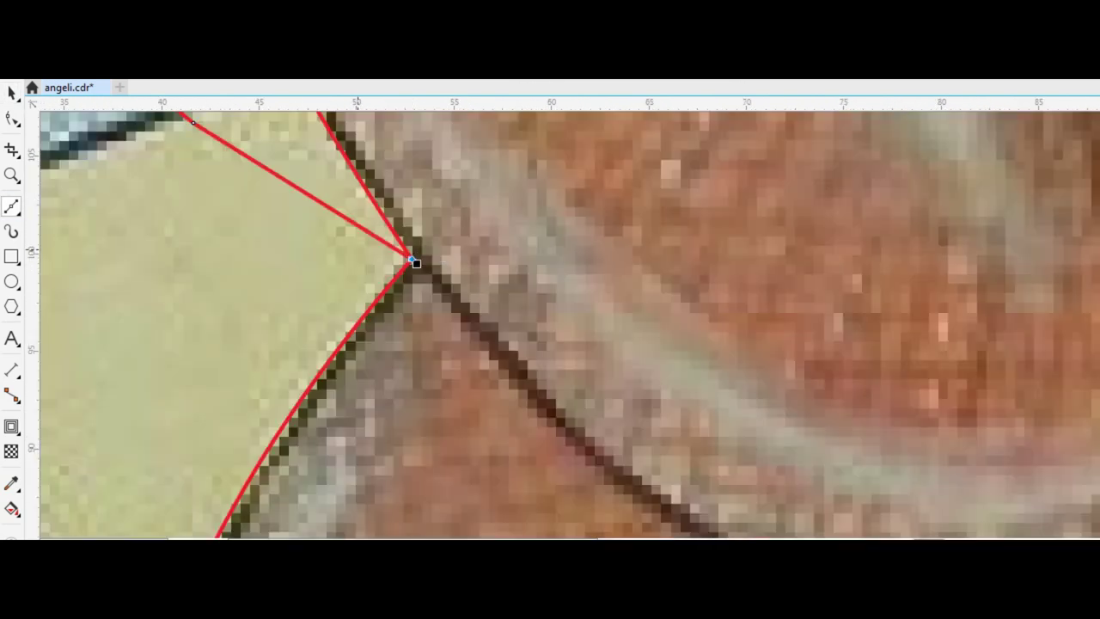
scroll(739, 225, up, 3)
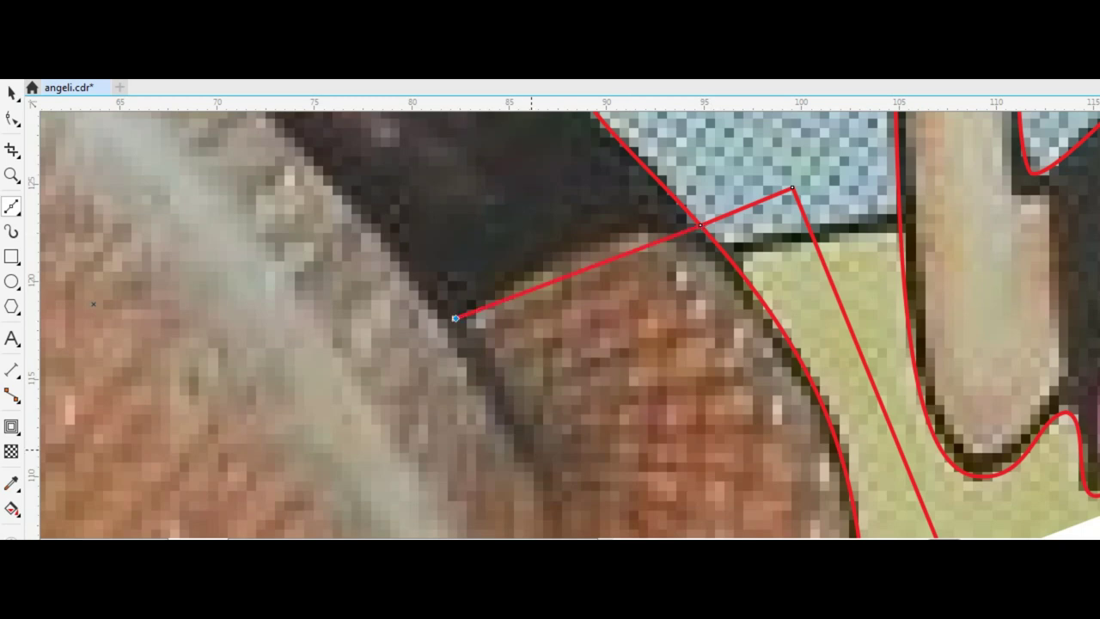
scroll(550, 318, down, 3)
scroll(493, 445, up, 3)
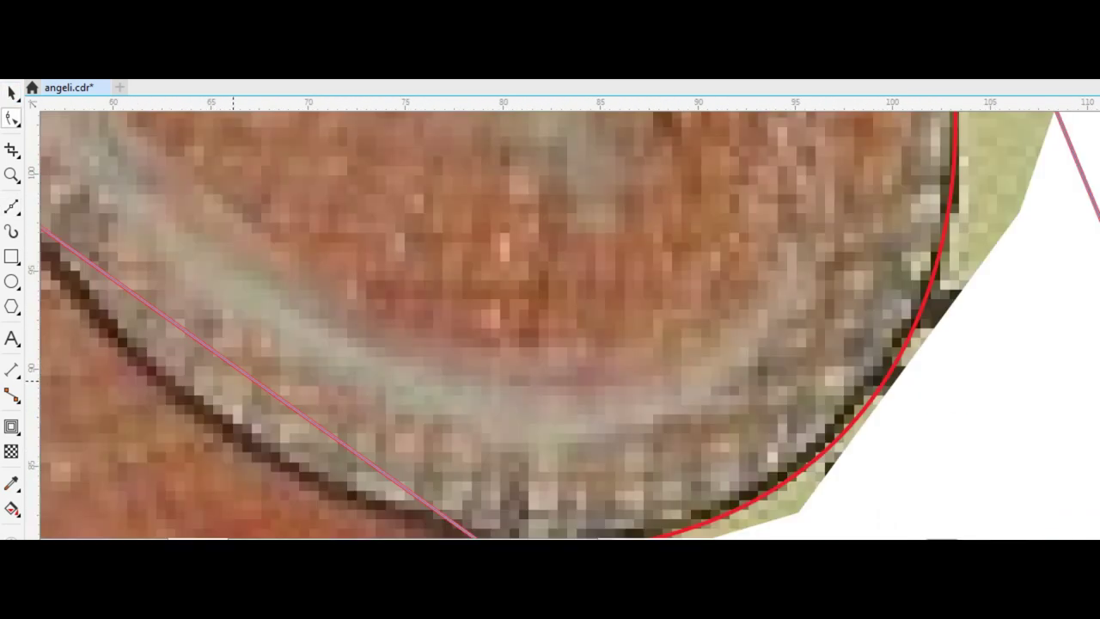
scroll(493, 446, down, 1)
drag(359, 302, 319, 228)
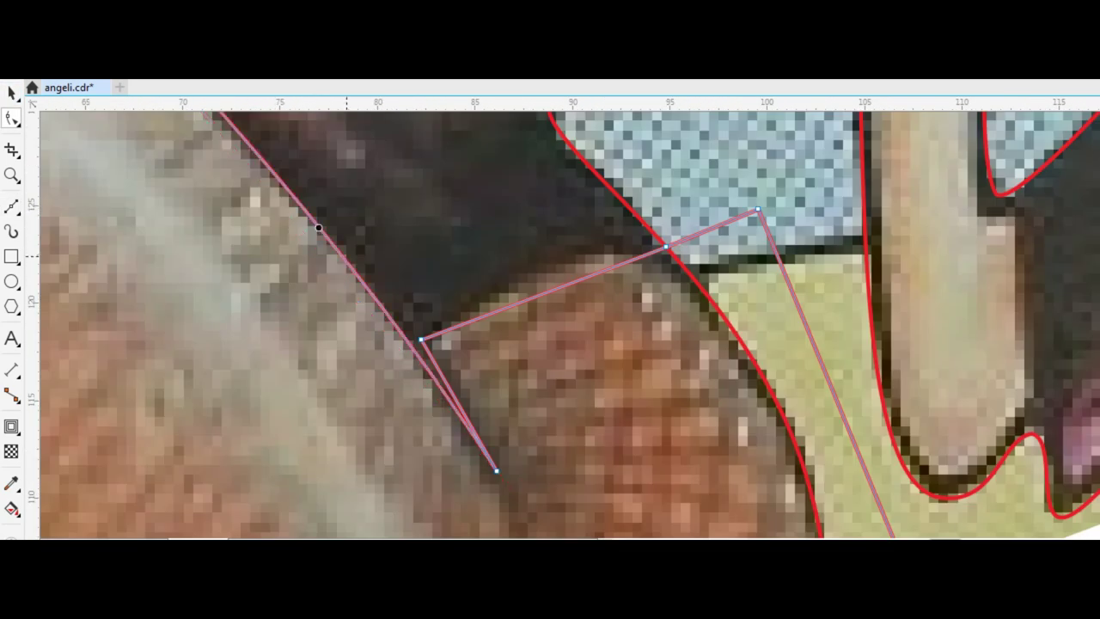
drag(543, 293, 498, 256)
scroll(499, 256, down, 3)
key(space)
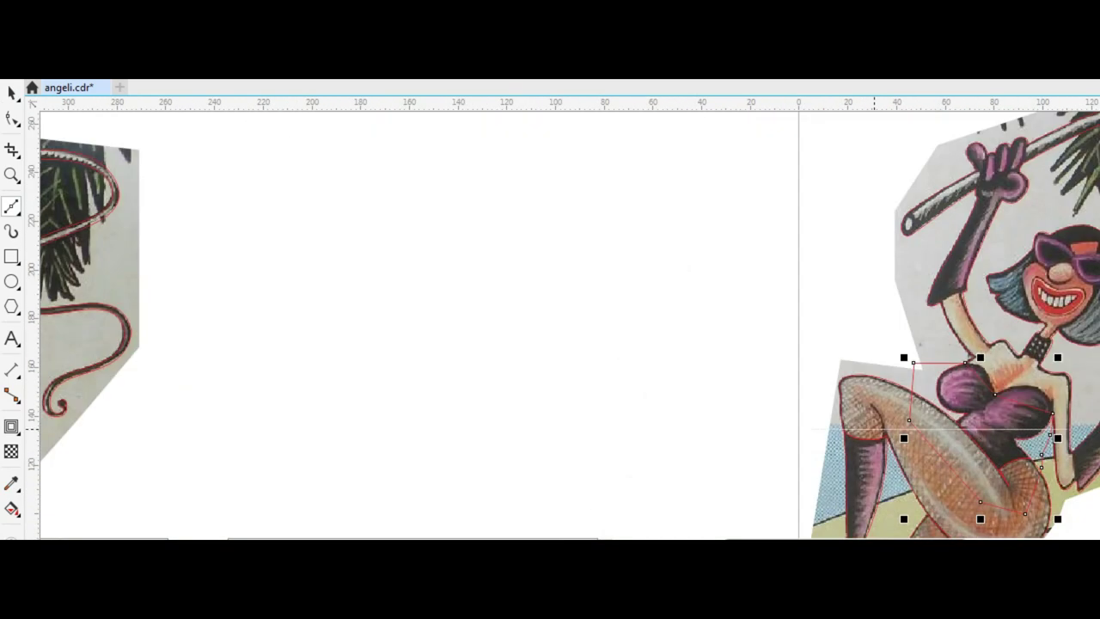
Step: Curve the bustier path's segment to hug the breast outline
key(F10)
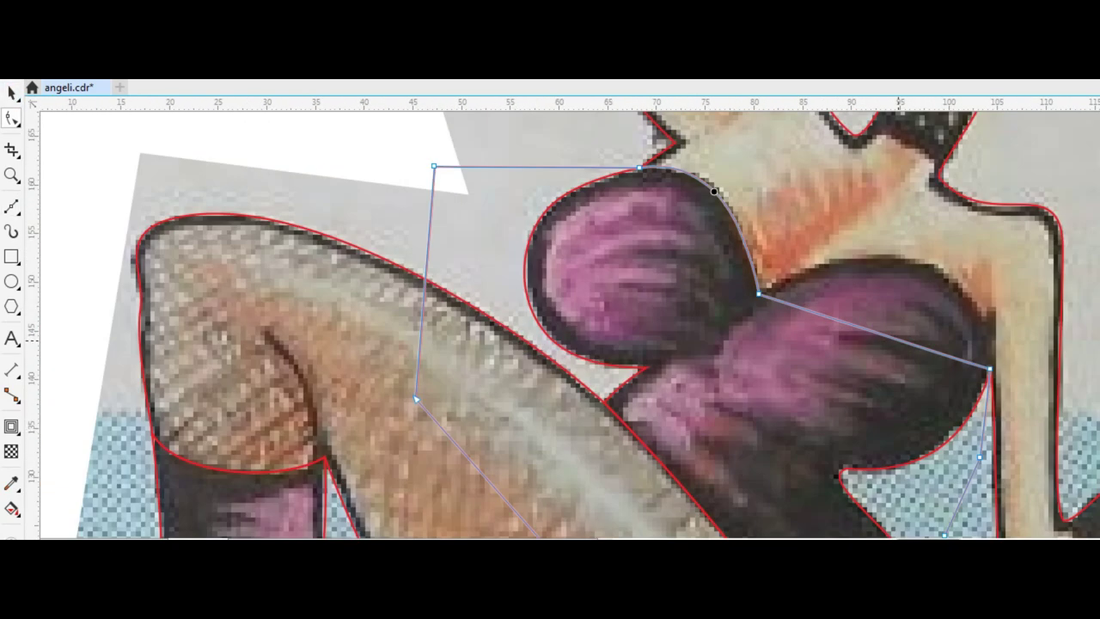
drag(875, 331, 915, 274)
key(space)
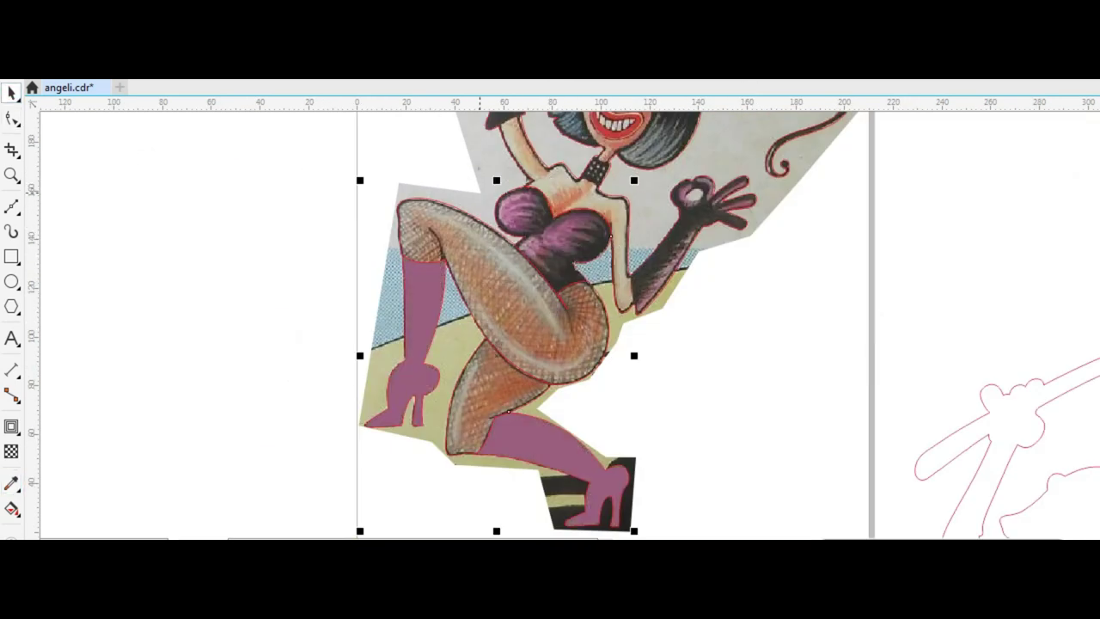
Step: Fill the bustier with mauve and adjust the collar outline's nodes
click(516, 206)
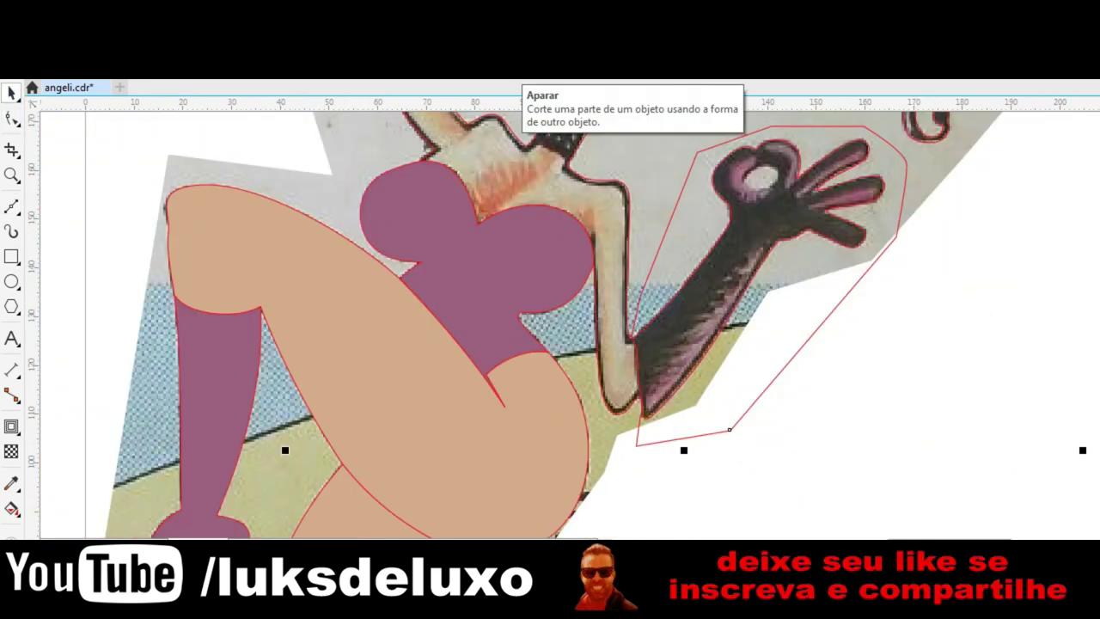
click(799, 344)
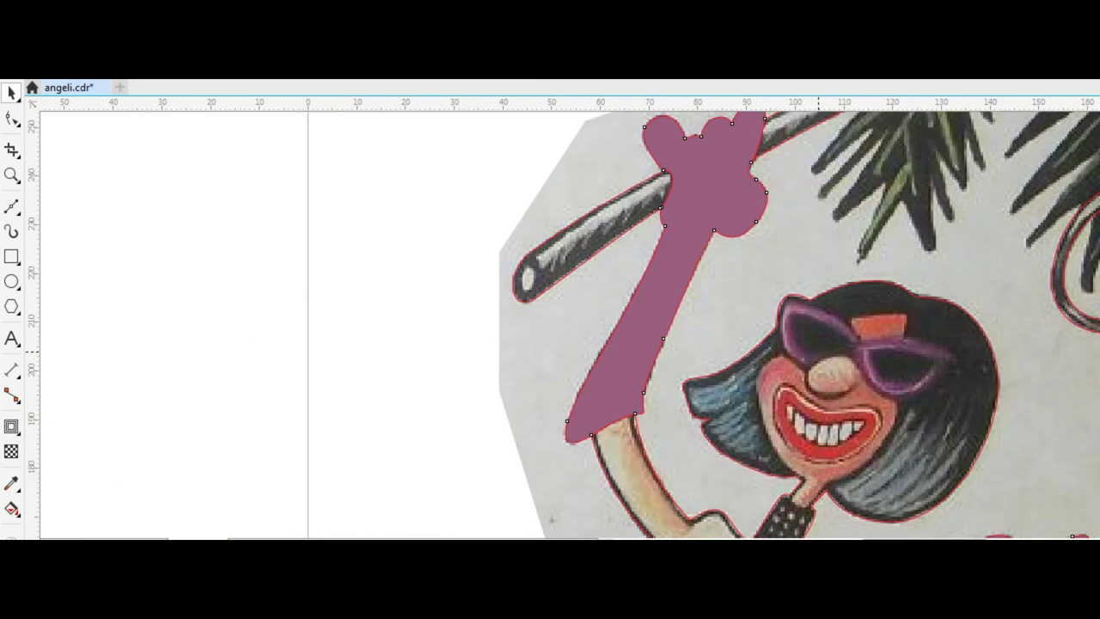
scroll(799, 258, up, 2)
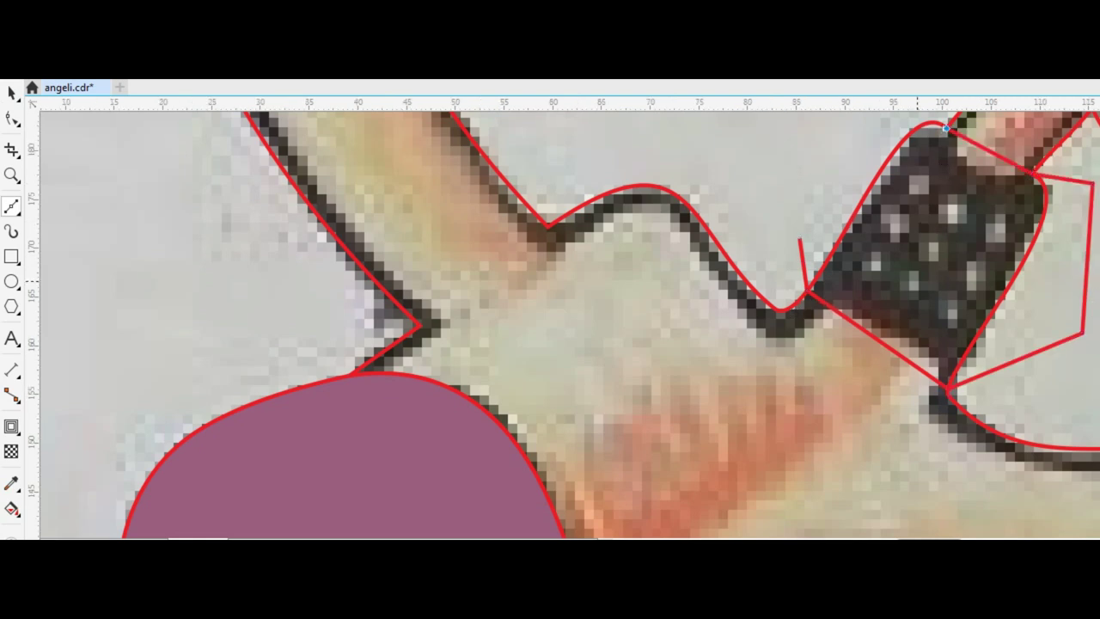
click(12, 118)
scroll(933, 417, down, 3)
scroll(934, 417, up, 3)
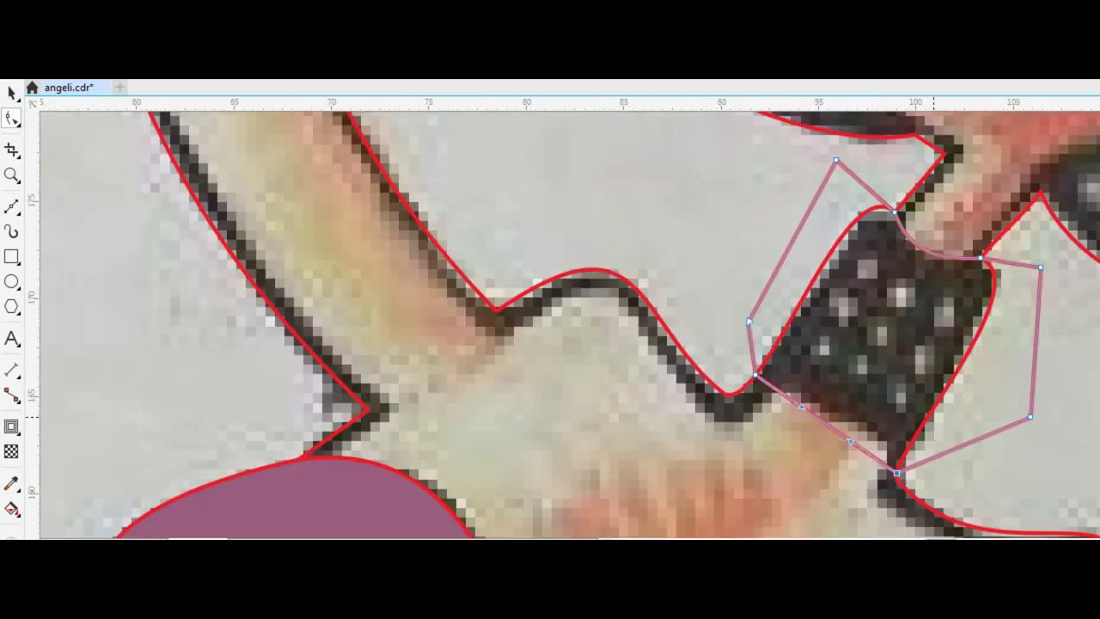
key(space)
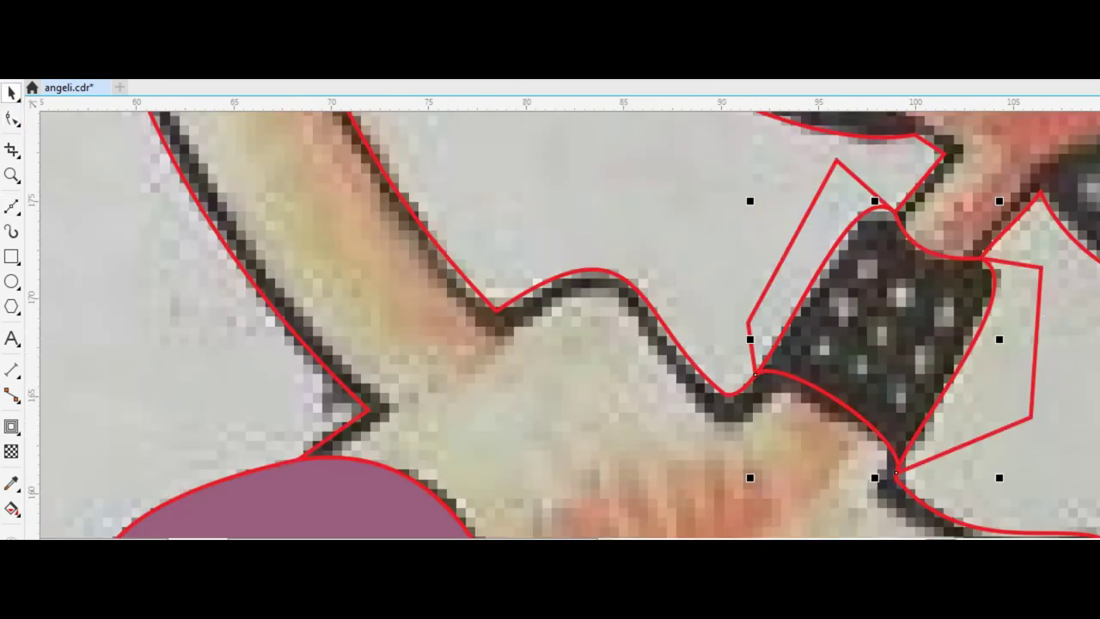
Step: Close the sunglasses outline and curve its top, lower-right and bottom edges along the lenses
scroll(831, 267, down, 3)
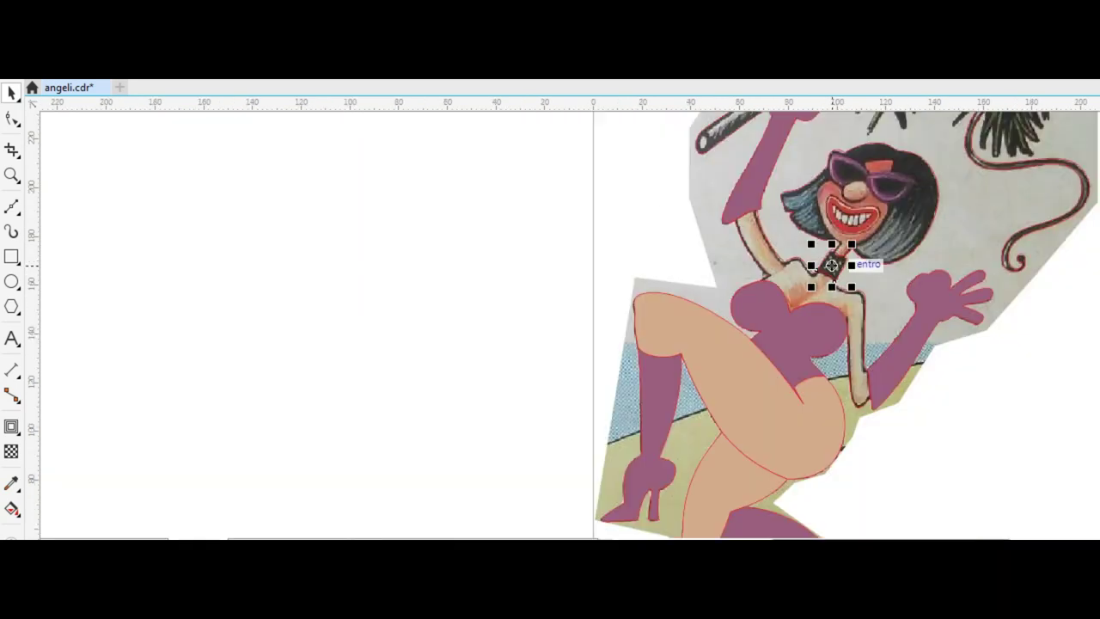
scroll(760, 222, up, 3)
click(12, 207)
click(724, 299)
key(F10)
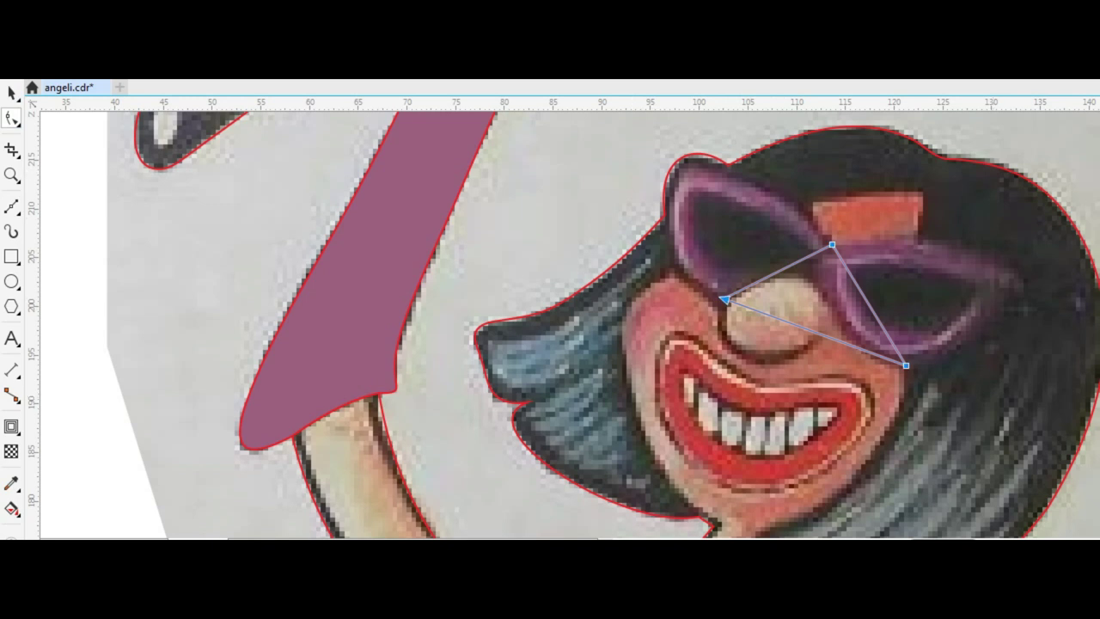
scroll(673, 162, up, 3)
scroll(703, 172, down, 3)
drag(745, 236, 712, 225)
drag(1014, 316, 994, 355)
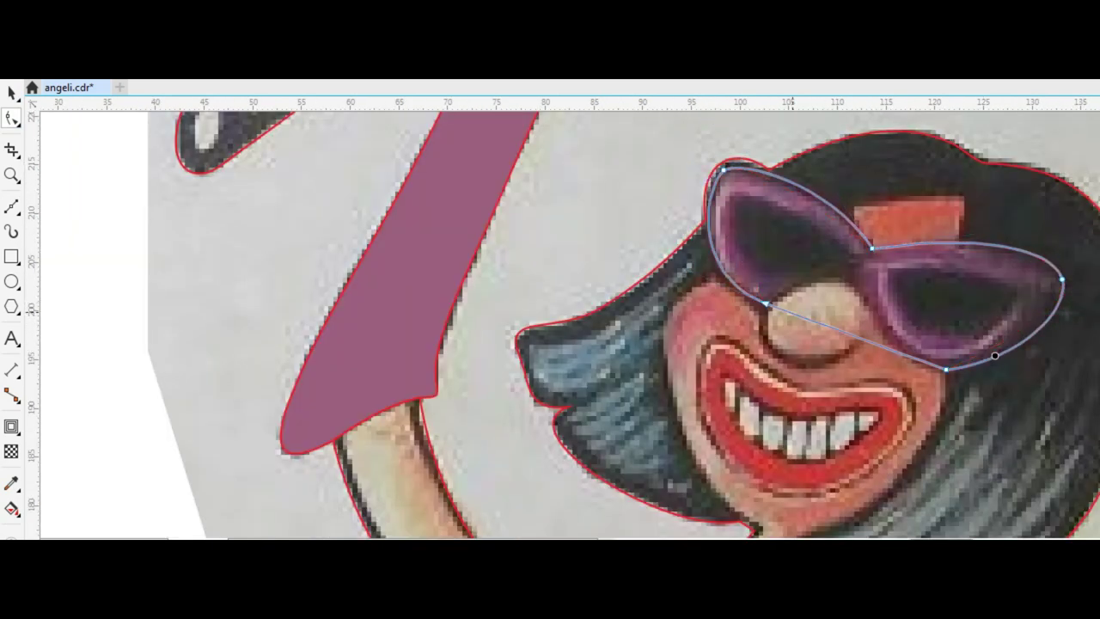
drag(825, 325, 885, 318)
Step: Select the whole sunglasses outline, cancelling an attempted move to keep it in place
click(12, 92)
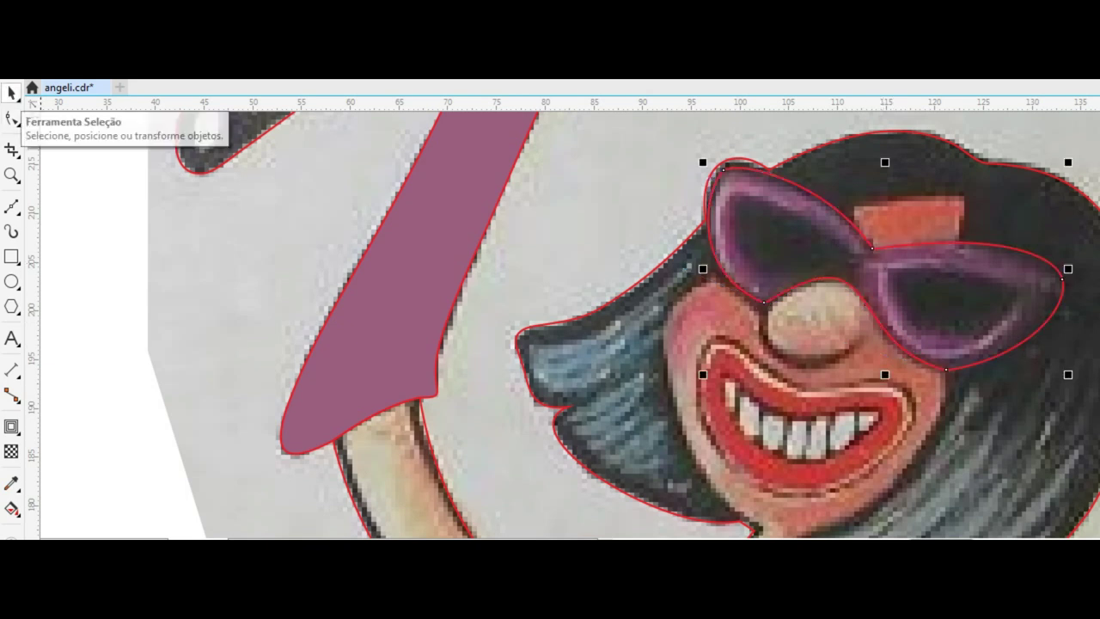
key(space)
drag(738, 191, 769, 153)
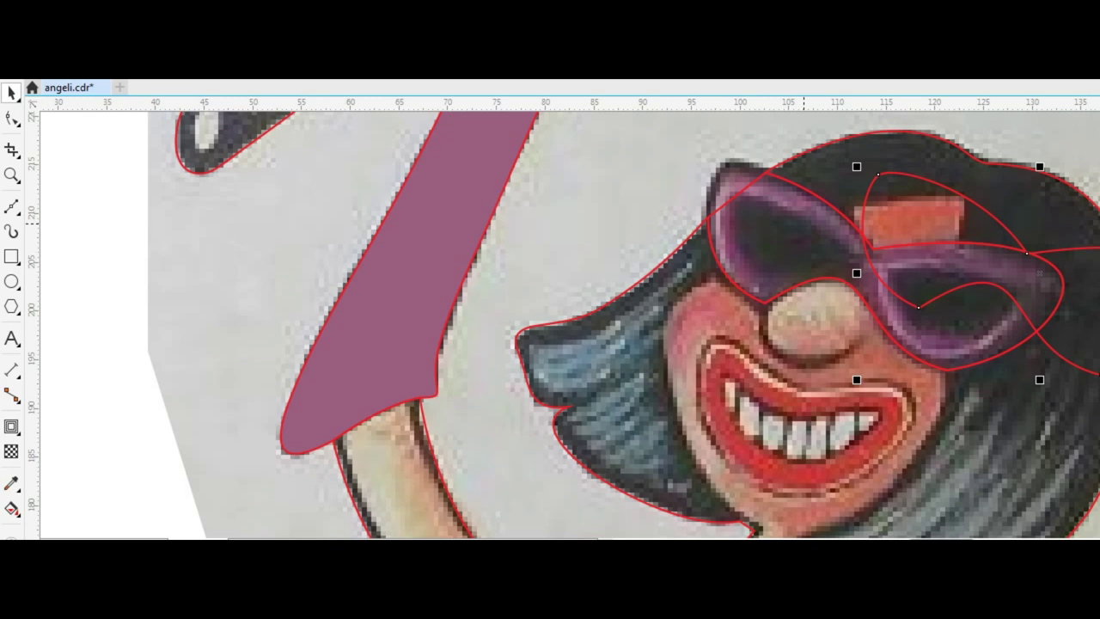
key(Escape)
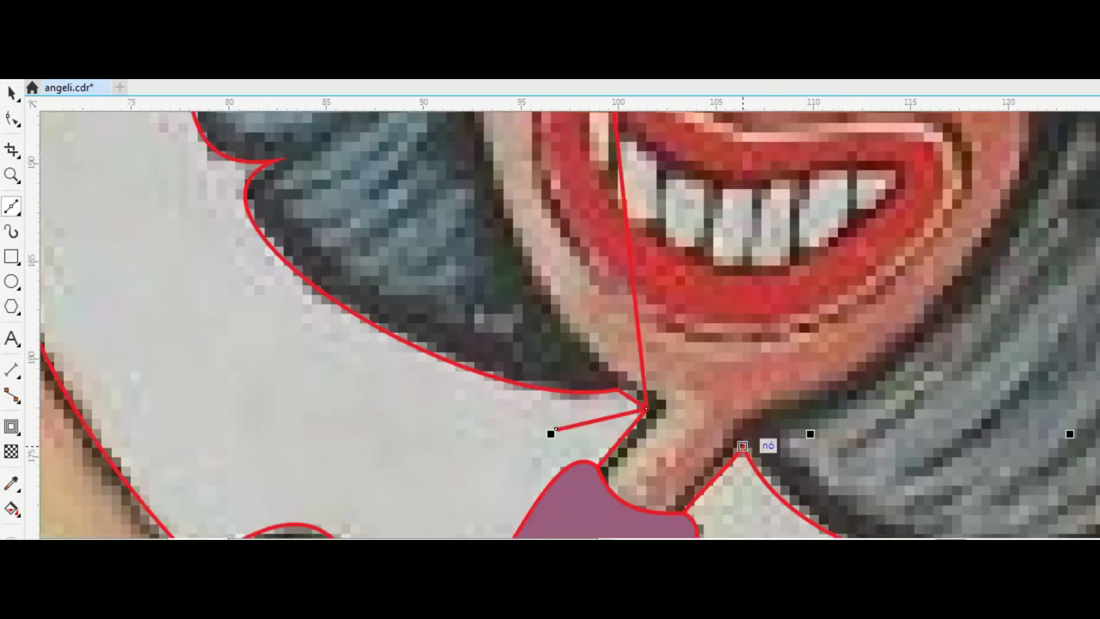
Step: Curve the face outline over the glasses and down the left cheek
scroll(742, 446, down, 2)
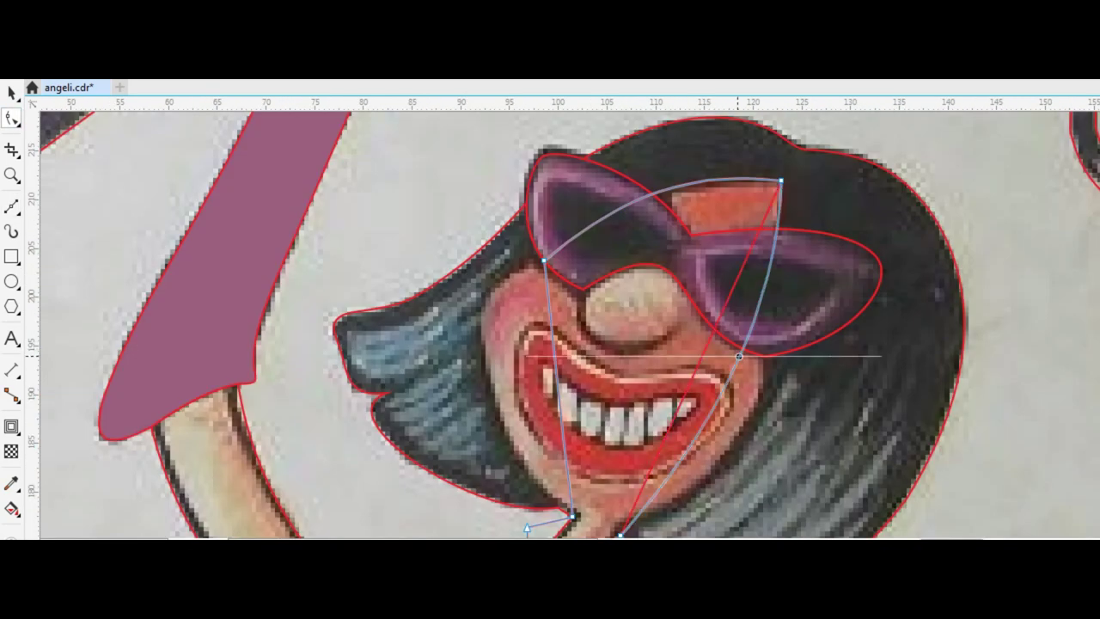
drag(739, 343, 757, 315)
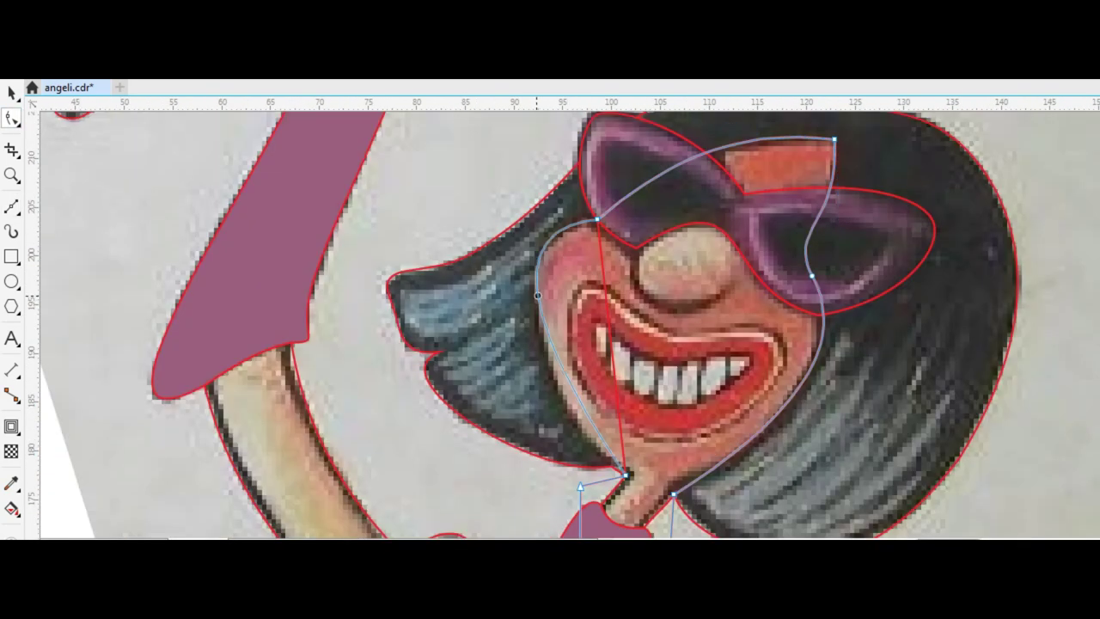
drag(584, 361, 537, 335)
key(space)
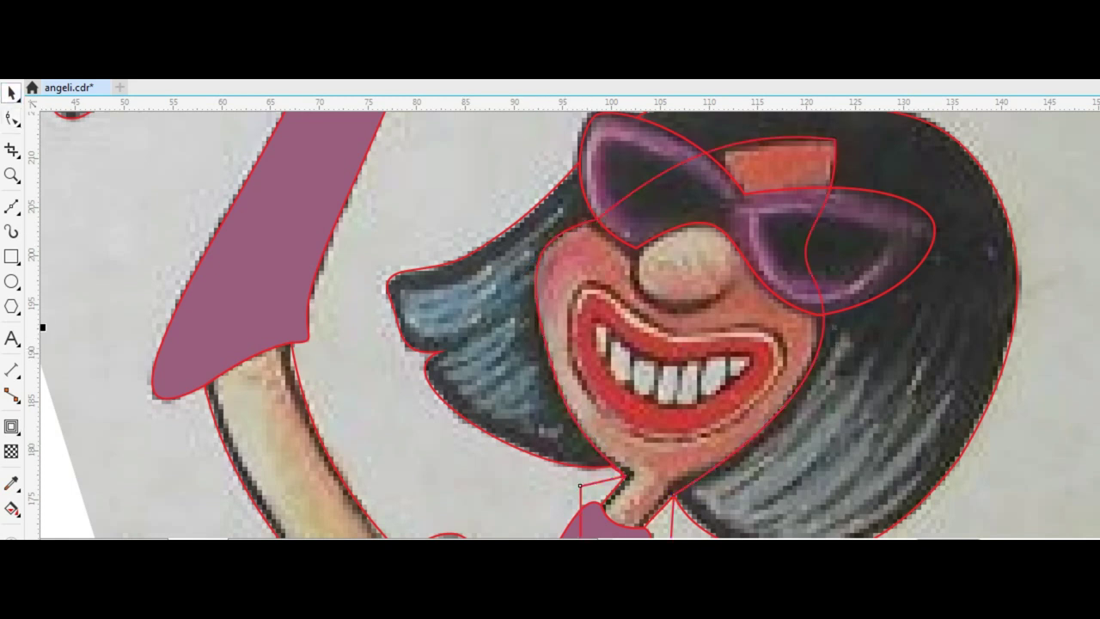
Step: Draw a four-point closed outline for the left lens
scroll(499, 400, down, 3)
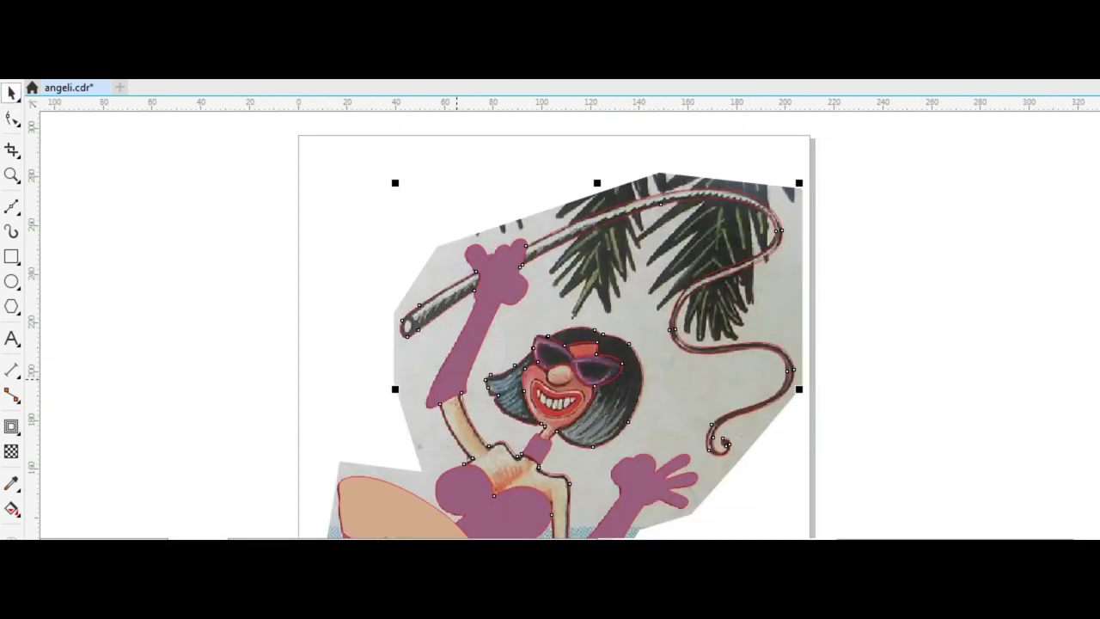
scroll(533, 338, up, 4)
click(526, 364)
click(673, 336)
click(710, 307)
click(446, 182)
Step: Curve the left lens outline's top, sides and nose-bridge cusp to follow the lens
key(F10)
drag(593, 252, 615, 244)
drag(485, 273, 439, 267)
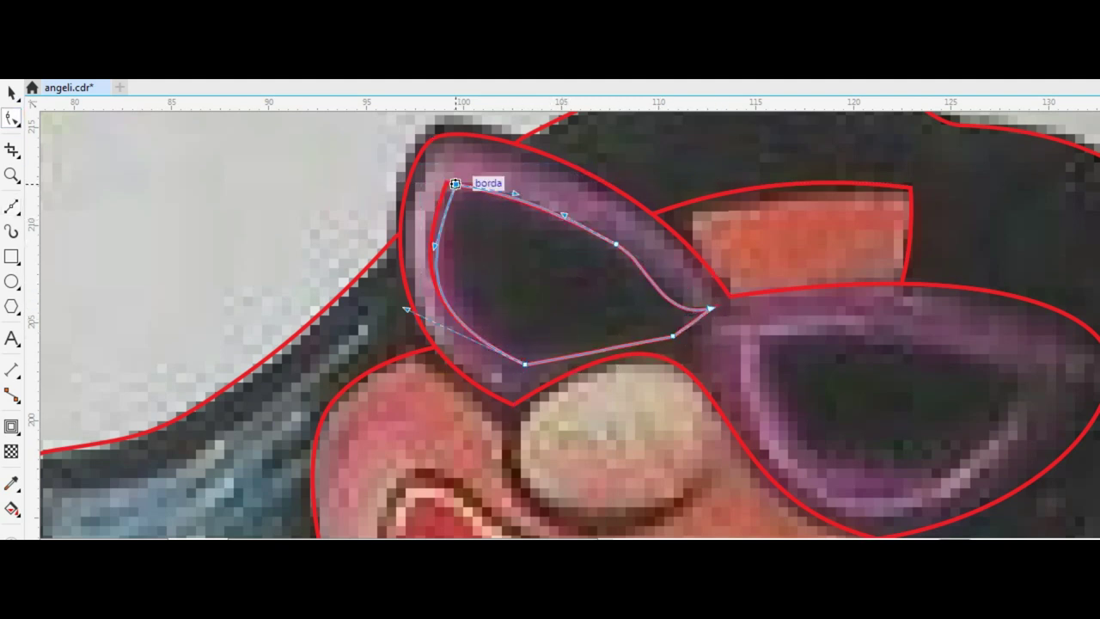
drag(599, 349, 599, 340)
scroll(673, 326, up, 3)
drag(750, 306, 731, 284)
scroll(595, 191, down, 1)
scroll(636, 249, down, 1)
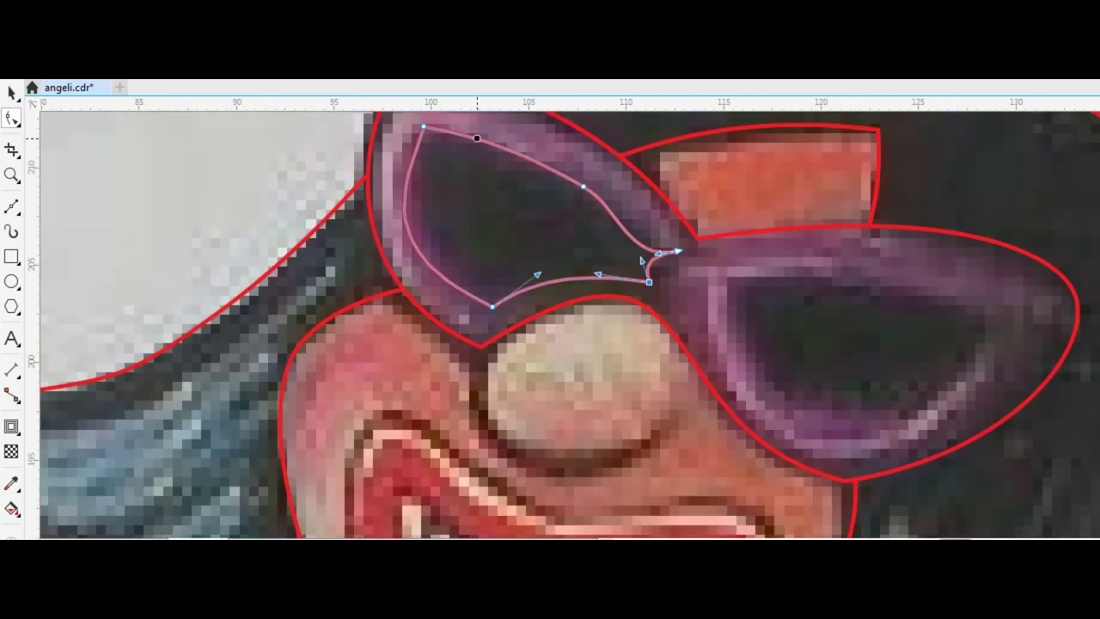
Step: Draw the right lens outline and curve its sides and bottom to fit the lens
click(736, 280)
click(991, 325)
click(830, 412)
click(735, 279)
key(F10)
drag(910, 369, 917, 389)
drag(782, 347, 760, 378)
drag(829, 412, 847, 424)
click(736, 279)
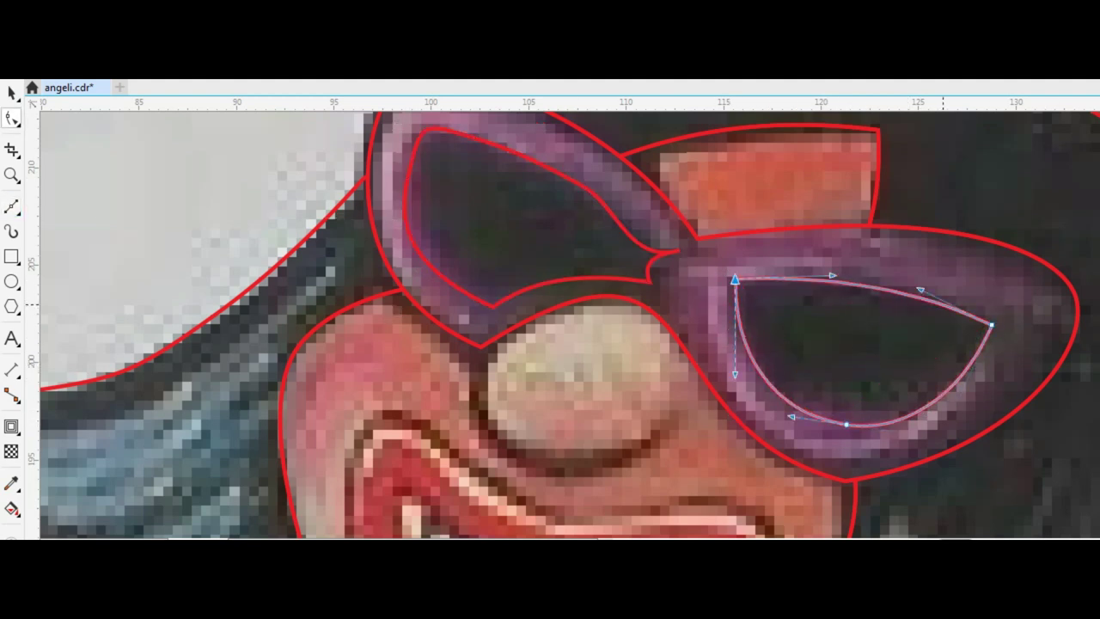
key(space)
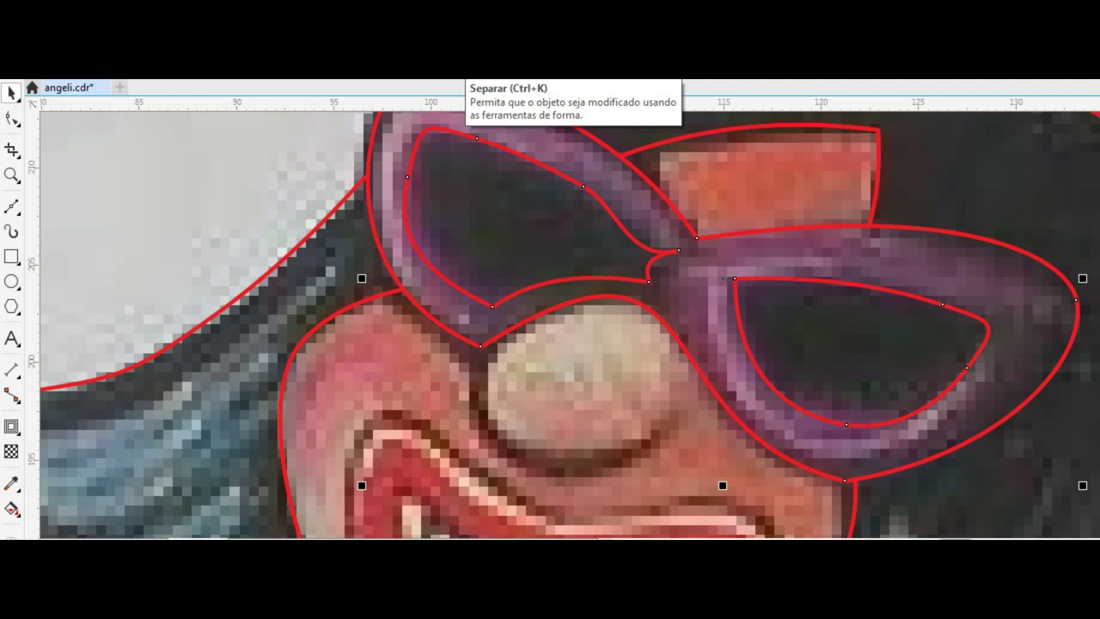
Step: Zoom to the page, inspect the face outline's nodes and delete the selected object
key(shift+F4)
key(shift+F4)
key(space)
click(567, 339)
scroll(567, 340, up, 2)
key(space)
key(Delete)
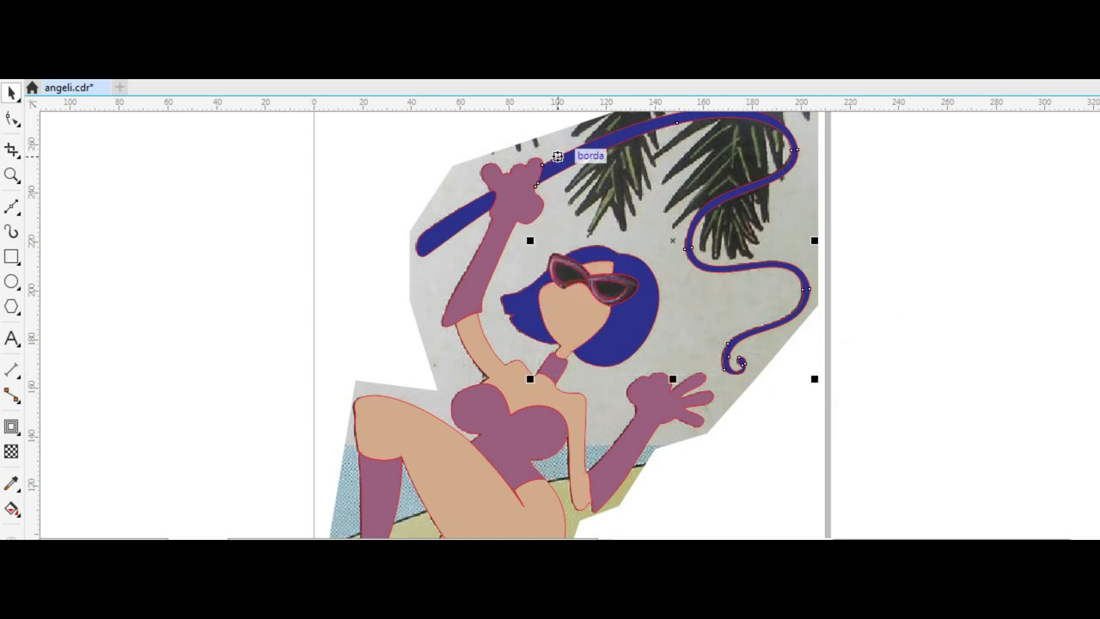
Step: Remove the coloured tracing to reveal the scan and fit the small triangle inside the finger loop
scroll(531, 258, down, 2)
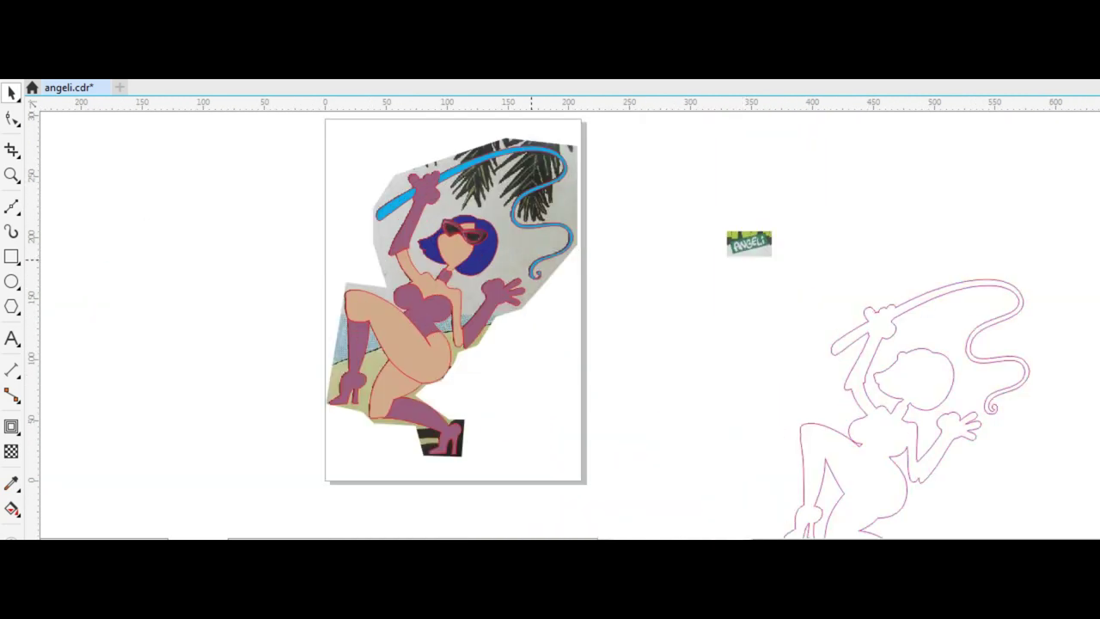
key(Delete)
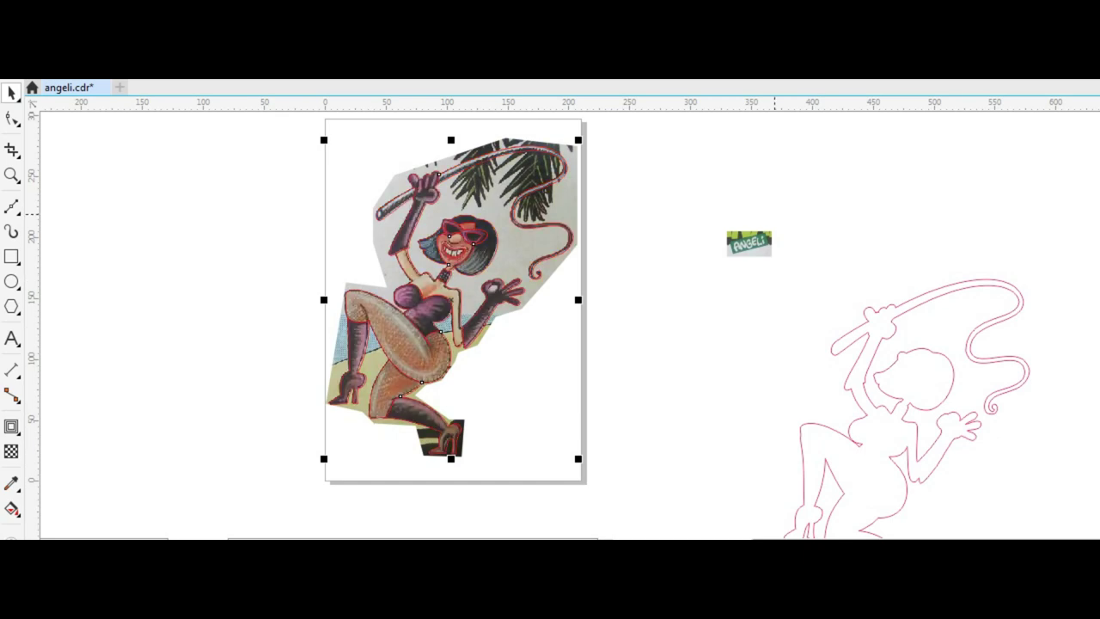
scroll(447, 249, up, 3)
scroll(447, 250, down, 3)
scroll(469, 340, up, 2)
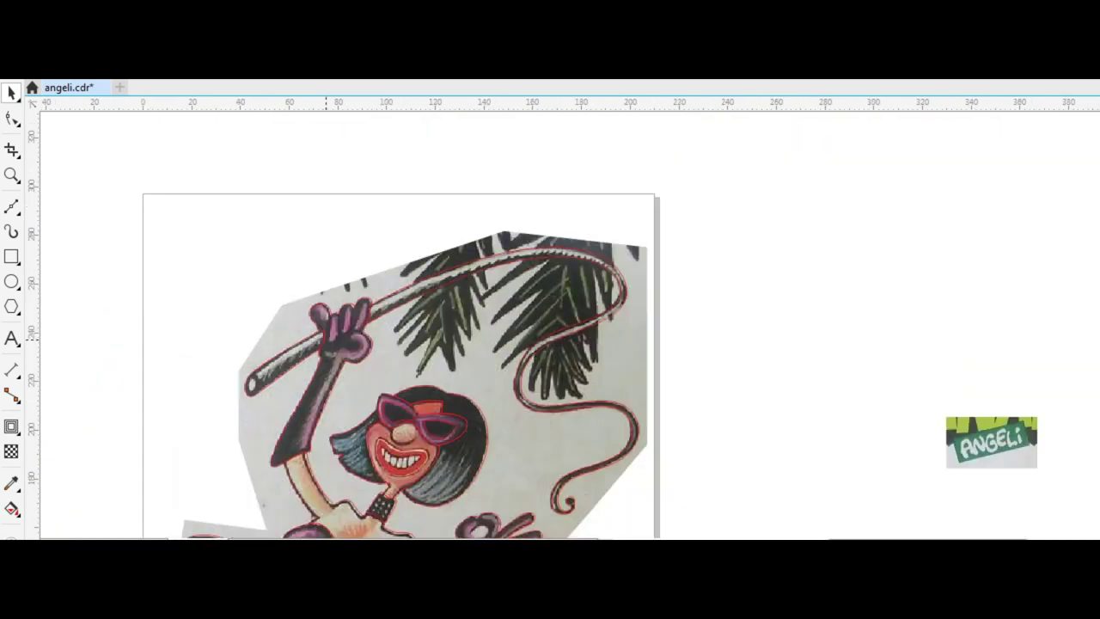
scroll(468, 339, up, 4)
double_click(466, 206)
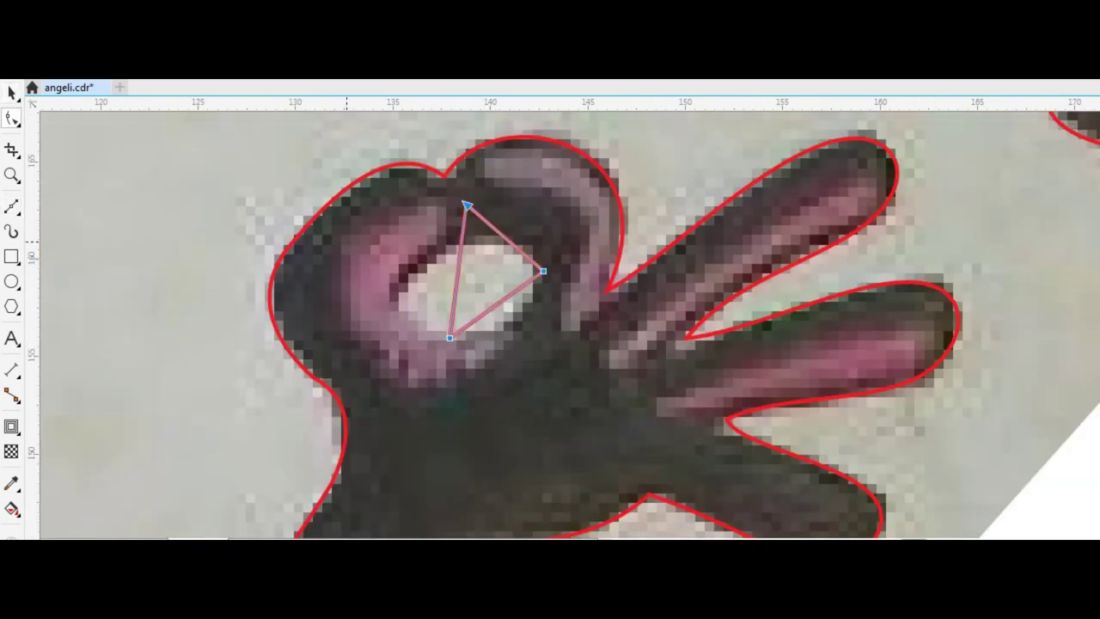
drag(321, 295, 321, 295)
key(space)
Step: Curve the loop outline and freehand-trace a closed outline around a finger highlight
scroll(596, 157, down, 2)
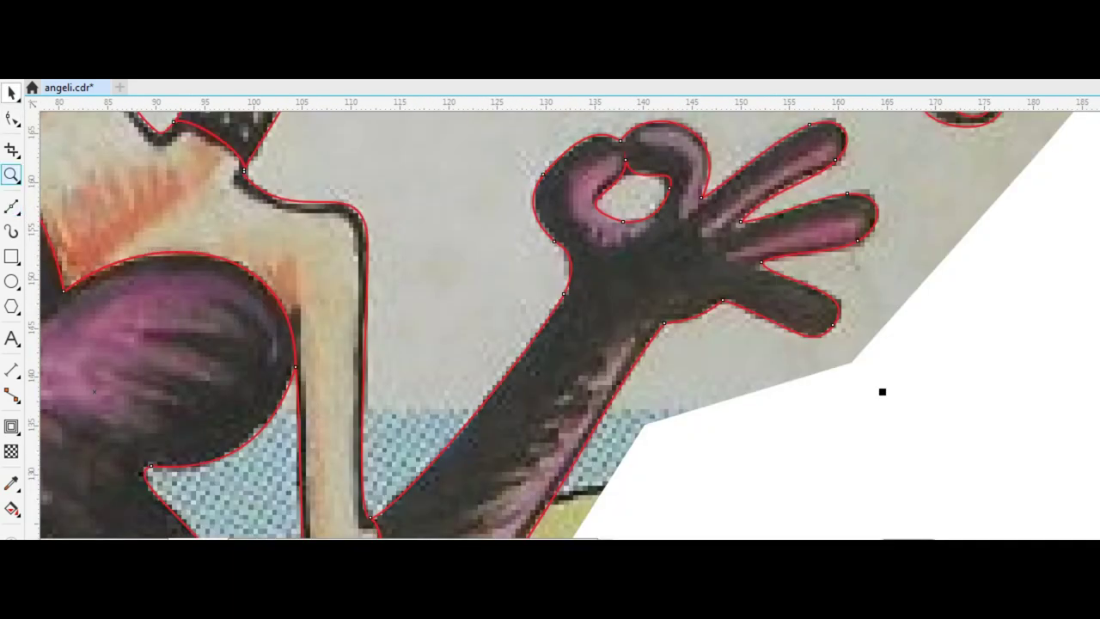
scroll(637, 151, up, 2)
drag(615, 146, 616, 239)
key(F10)
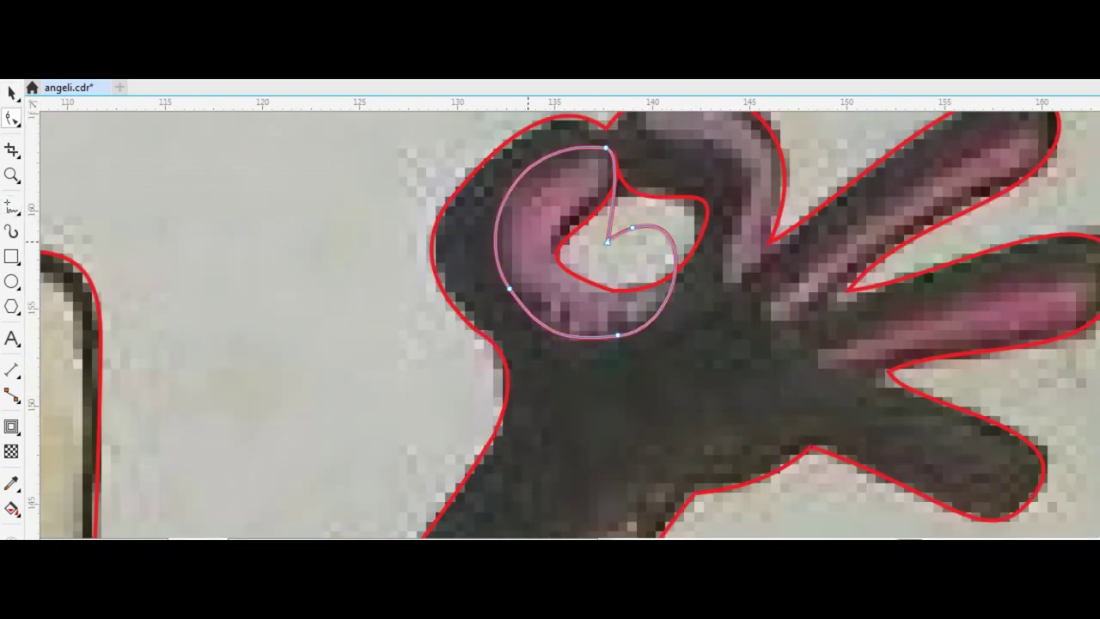
key(F5)
drag(709, 251, 547, 210)
drag(693, 338, 709, 251)
Step: Freehand-trace the highlights on the upper and lower fingers
key(F10)
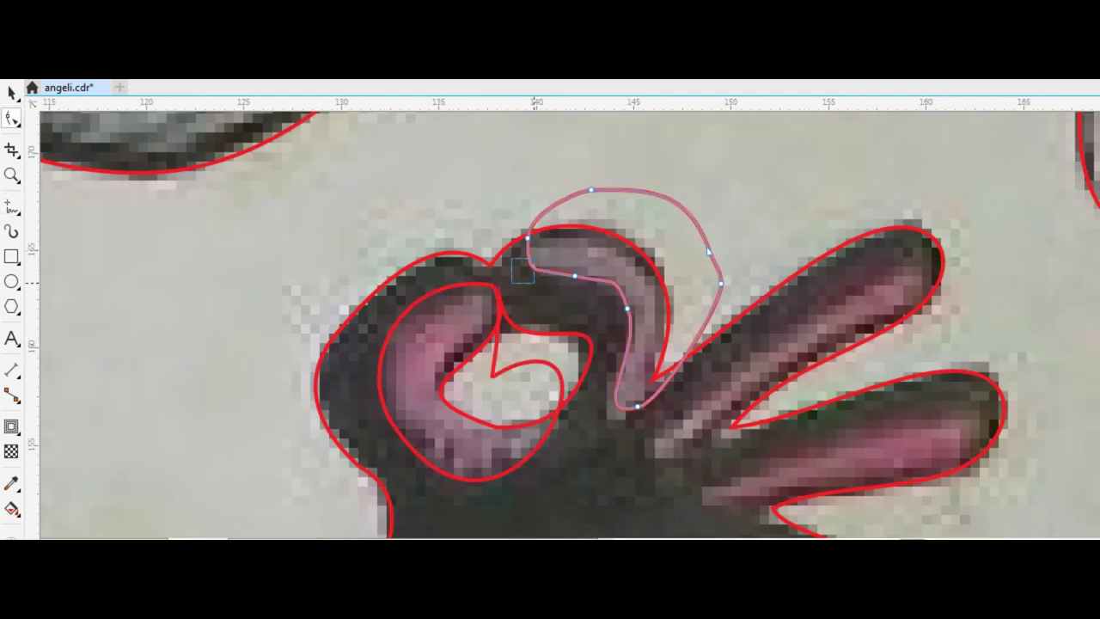
key(F5)
mouse_move(679, 430)
mouse_down()
mouse_move(958, 349)
mouse_move(675, 434)
mouse_up()
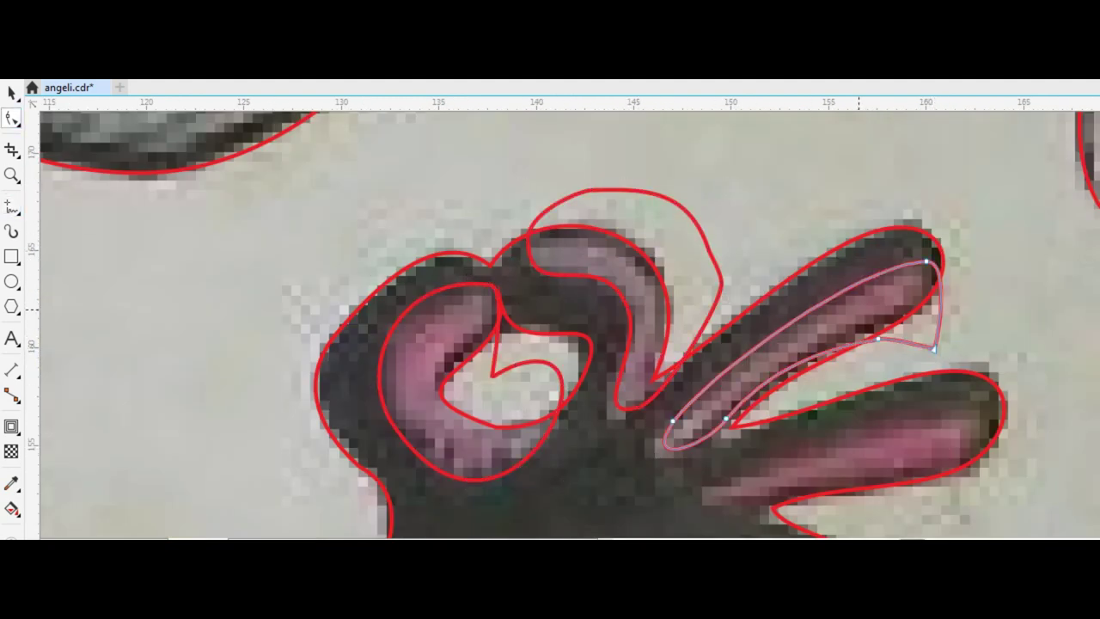
key(F10)
key(F5)
drag(824, 349, 692, 337)
key(space)
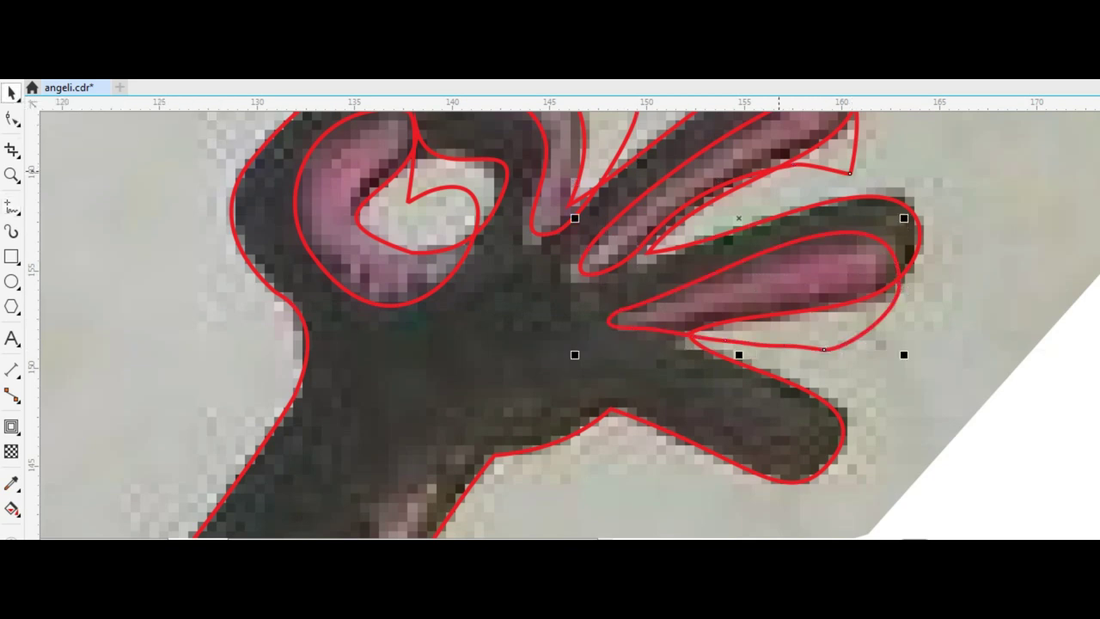
key(Escape)
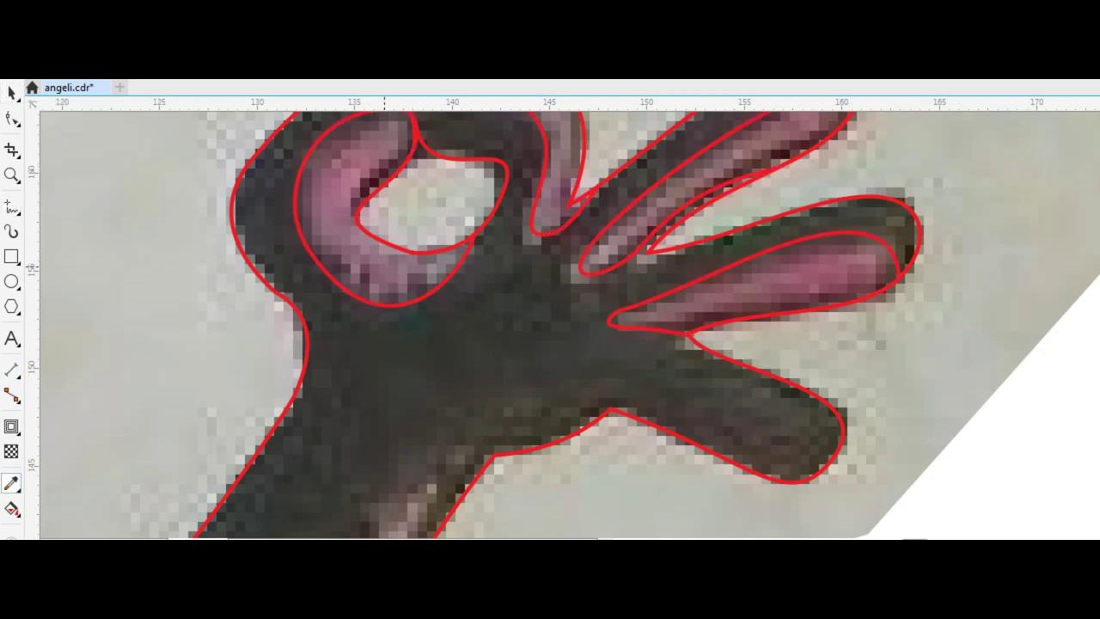
Step: Freehand-trace the highlight running down the forearm
scroll(550, 327, down, 3)
scroll(344, 344, up, 3)
scroll(344, 344, down, 3)
scroll(315, 413, up, 3)
key(F5)
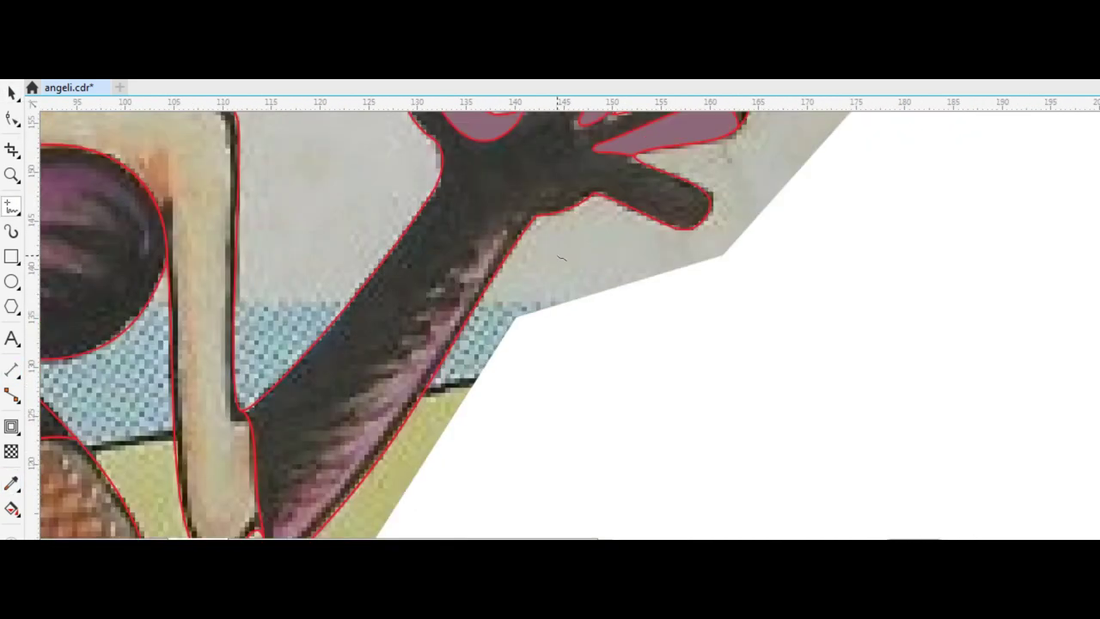
drag(565, 260, 524, 538)
key(space)
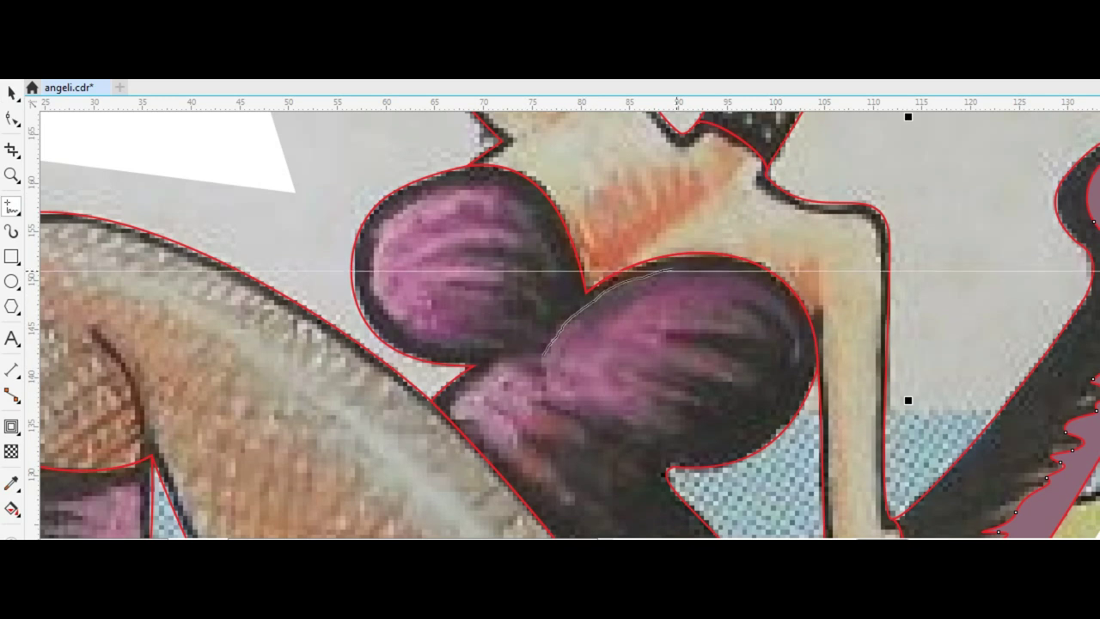
Step: Trace the right cup's feathered highlight and reshape the left cup highlight's outer curve
drag(589, 290, 641, 430)
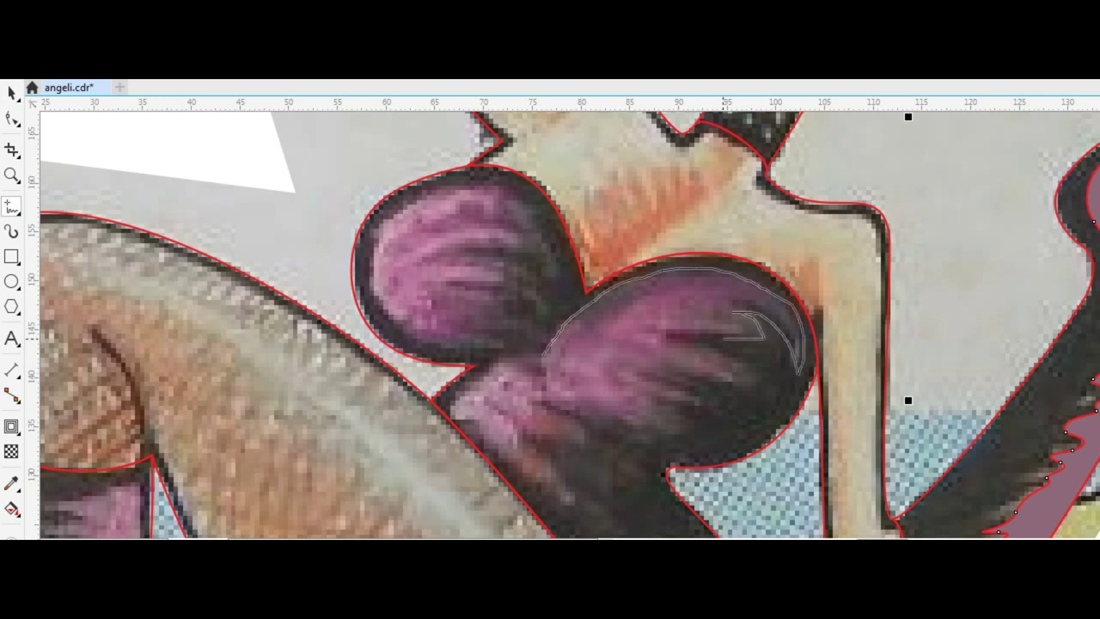
drag(505, 354, 503, 355)
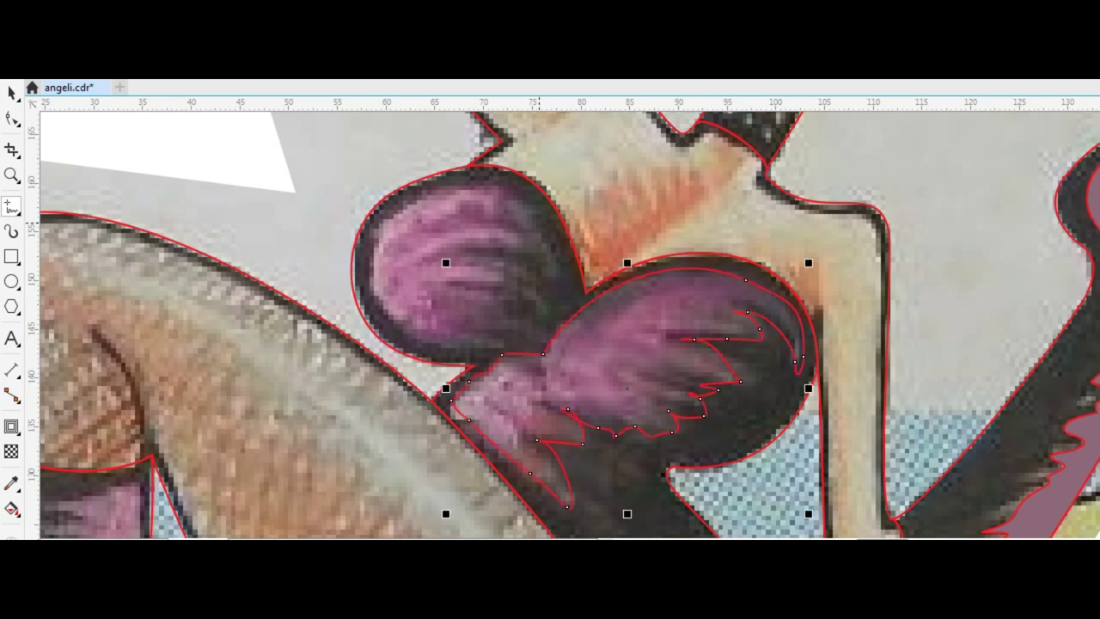
key(space)
key(F10)
drag(540, 226, 539, 225)
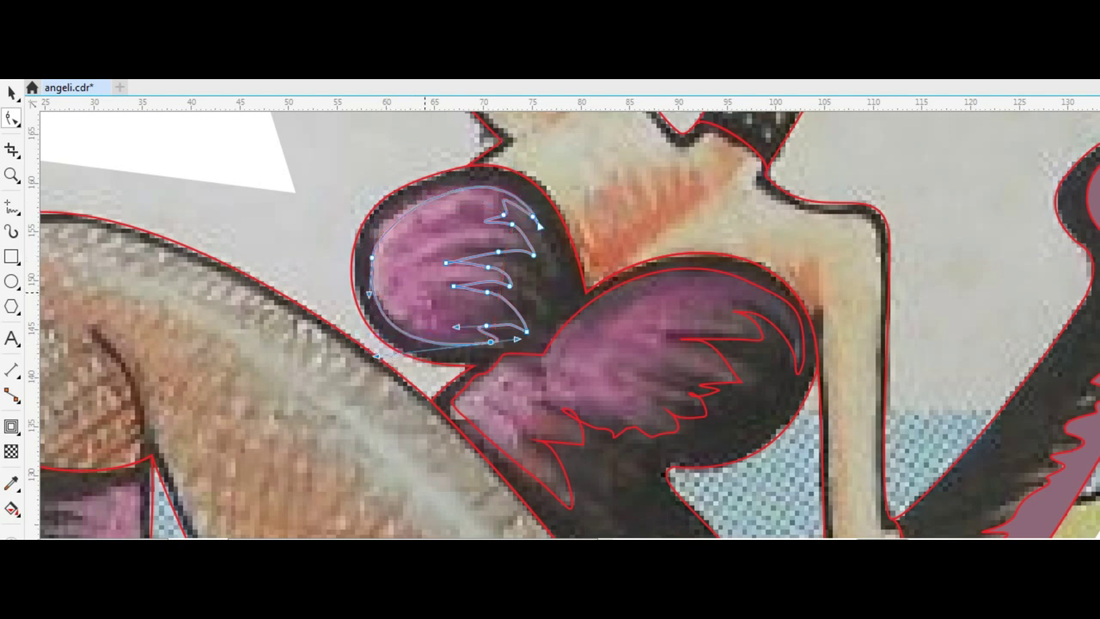
Step: Reshape the right cup highlight's lower-left edge
click(539, 419)
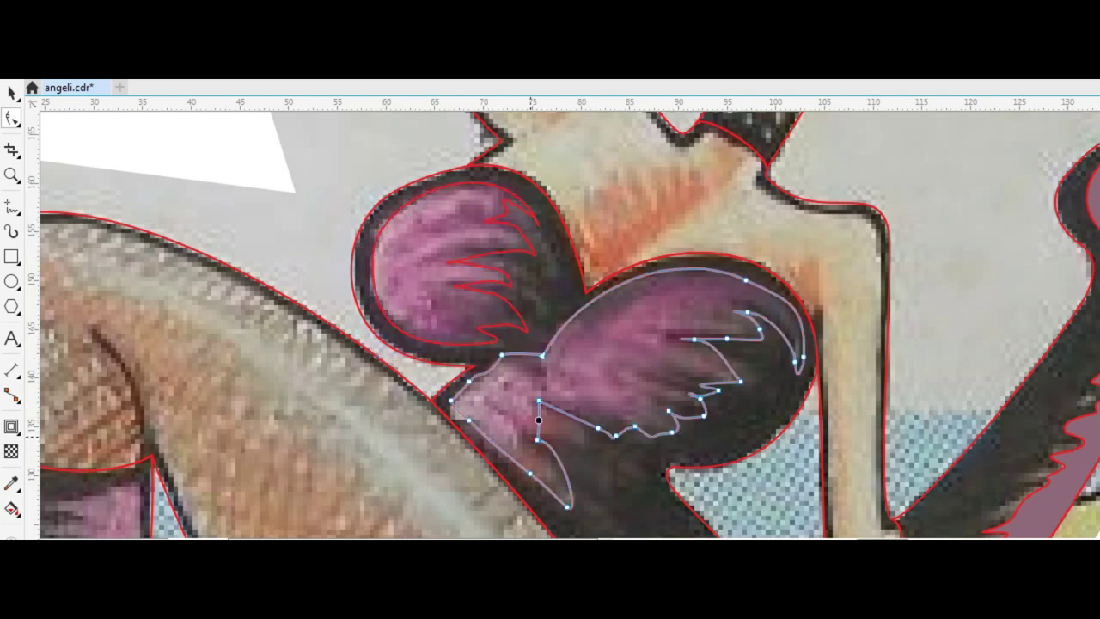
scroll(554, 423, up, 1)
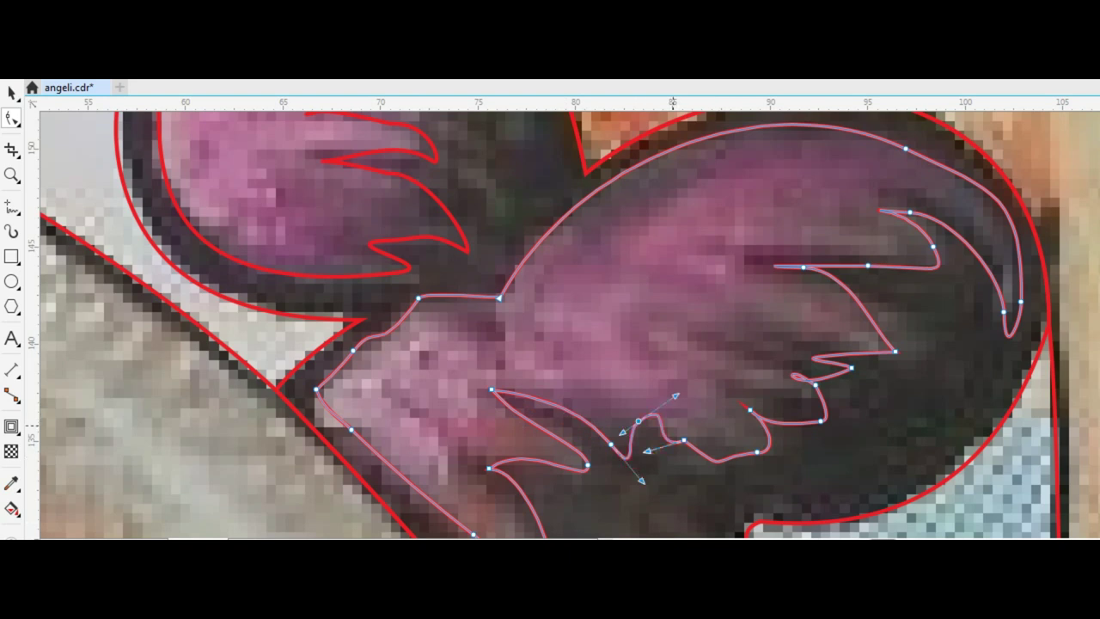
scroll(672, 425, up, 1)
scroll(488, 422, down, 2)
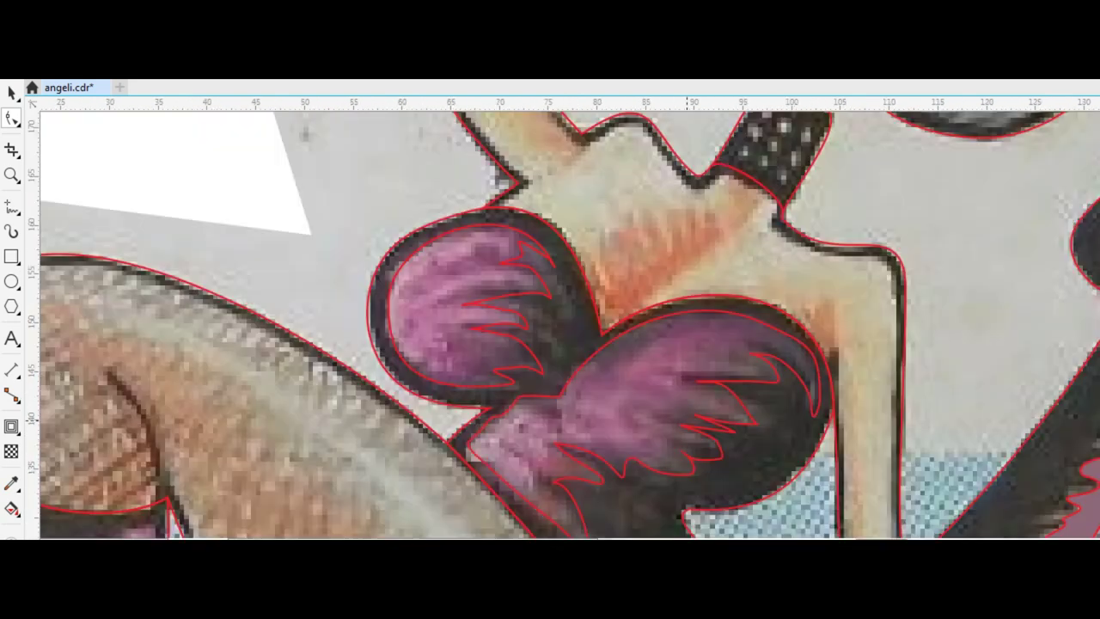
scroll(488, 422, up, 2)
drag(488, 422, 491, 443)
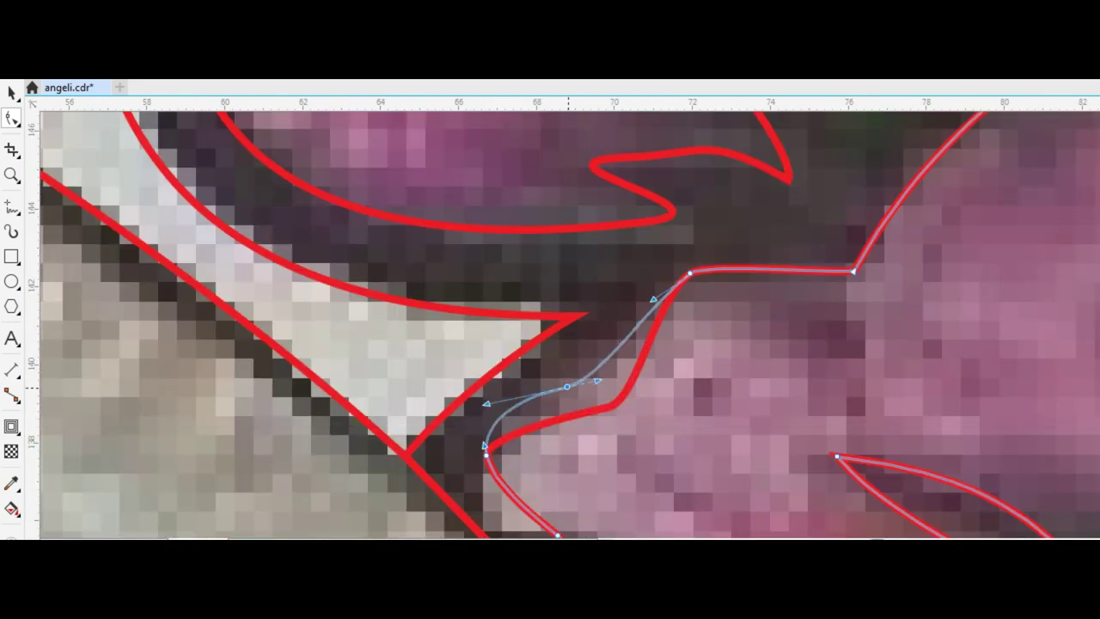
scroll(491, 443, down, 2)
scroll(845, 257, up, 2)
Step: Adjust the highlight's upper-right feather tip and a lower feather curve
drag(888, 307, 843, 263)
drag(888, 307, 871, 317)
drag(771, 446, 770, 446)
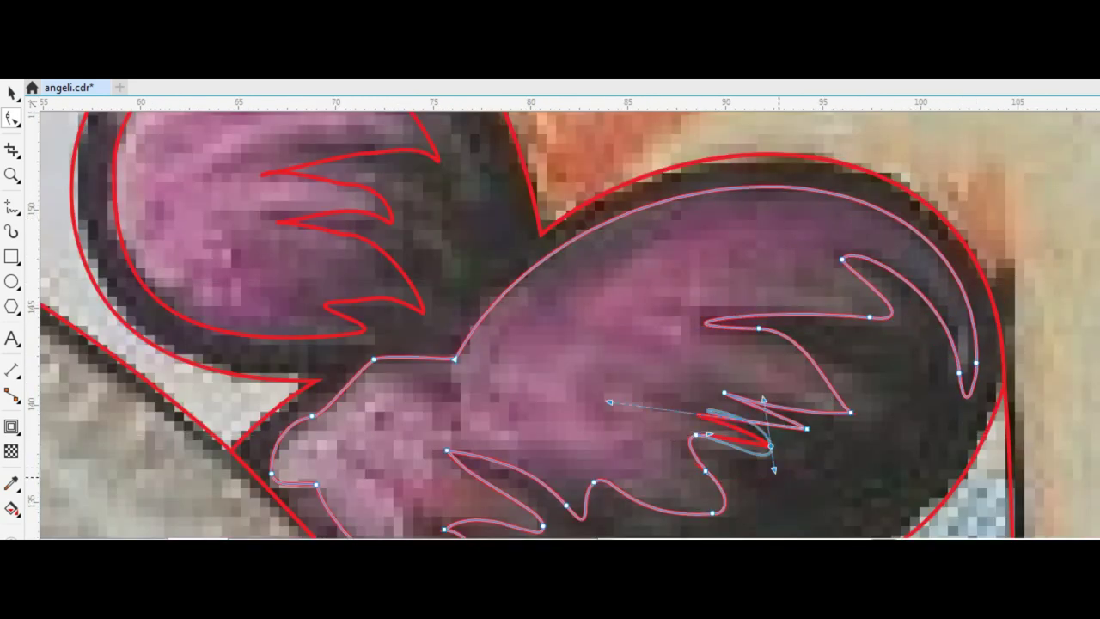
scroll(771, 446, down, 2)
scroll(771, 446, down, 5)
key(space)
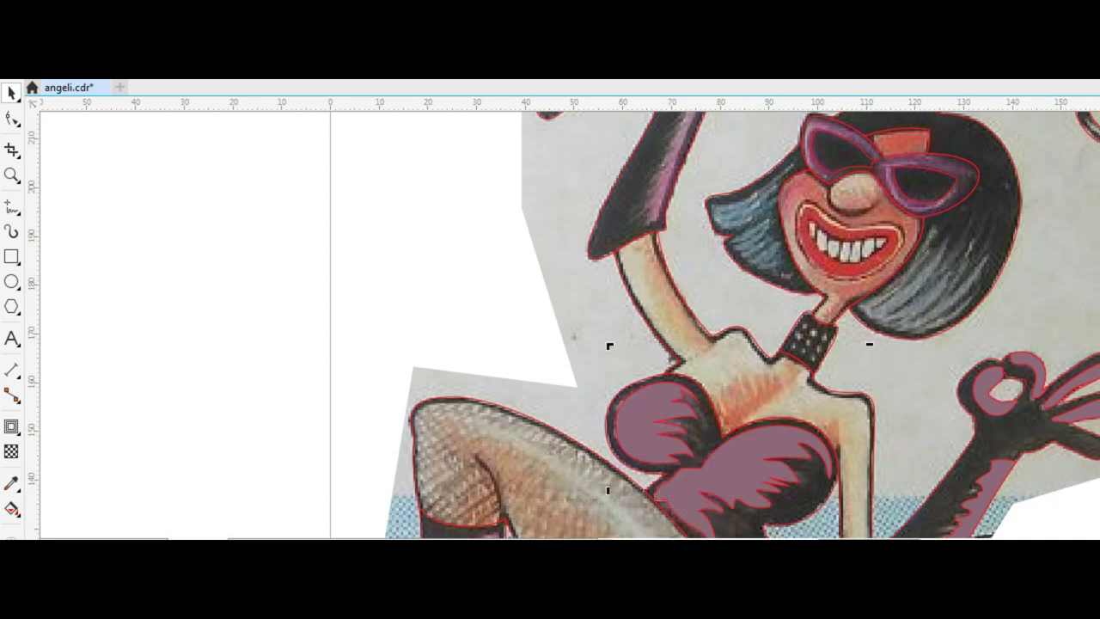
Step: Freehand-trace outlines around the boot toe and along the leg, then select the leg shape
scroll(602, 445, up, 2)
scroll(602, 445, up, 2)
key(F5)
scroll(602, 446, up, 3)
mouse_move(567, 424)
mouse_down()
mouse_move(618, 487)
mouse_move(644, 206)
mouse_up()
scroll(644, 207, up, 5)
mouse_move(706, 146)
mouse_down()
mouse_move(756, 335)
mouse_move(717, 529)
mouse_up()
scroll(778, 333, down, 3)
key(space)
click(726, 361)
Step: Freehand-trace the zigzag highlight on the lower boot
scroll(866, 326, up, 2)
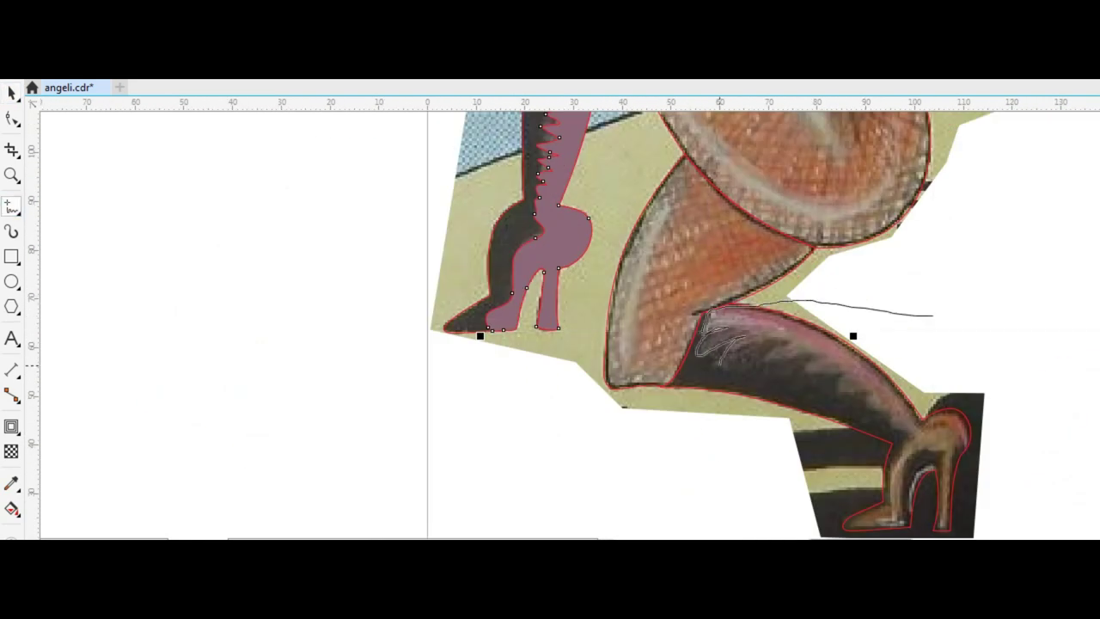
scroll(900, 445, up, 2)
mouse_move(921, 427)
mouse_down()
mouse_move(997, 296)
mouse_move(944, 398)
mouse_up()
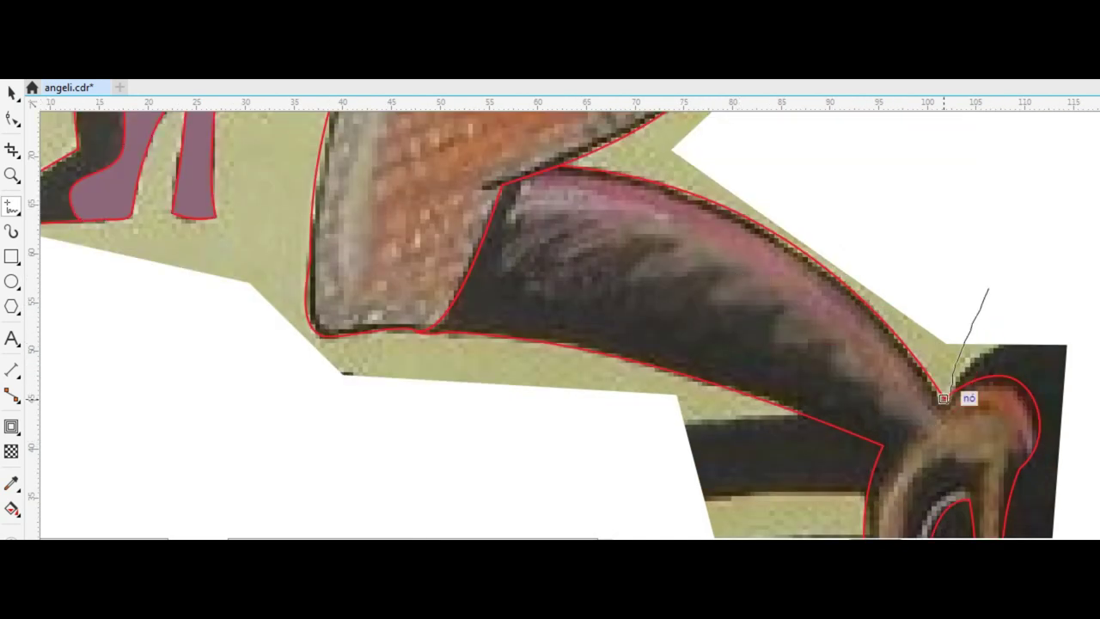
Step: Reshape the zigzag highlight's top segment and move its right point up-right
key(F10)
scroll(505, 195, up, 2)
scroll(694, 269, down, 1)
scroll(694, 269, down, 1)
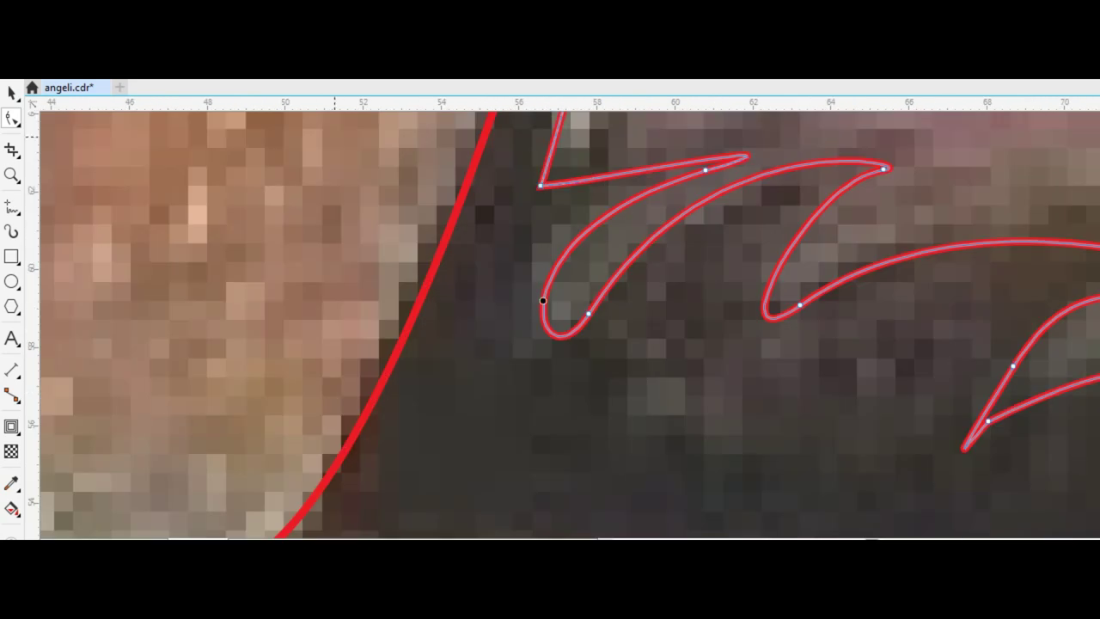
scroll(693, 270, down, 1)
scroll(751, 303, up, 1)
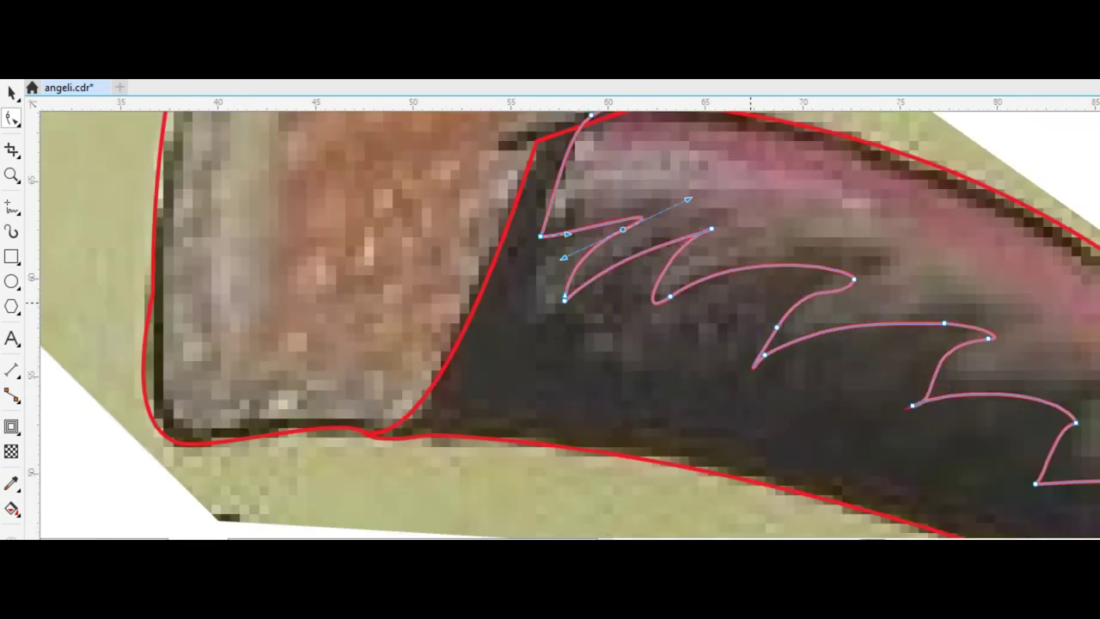
drag(946, 359, 917, 375)
drag(1074, 421, 1098, 392)
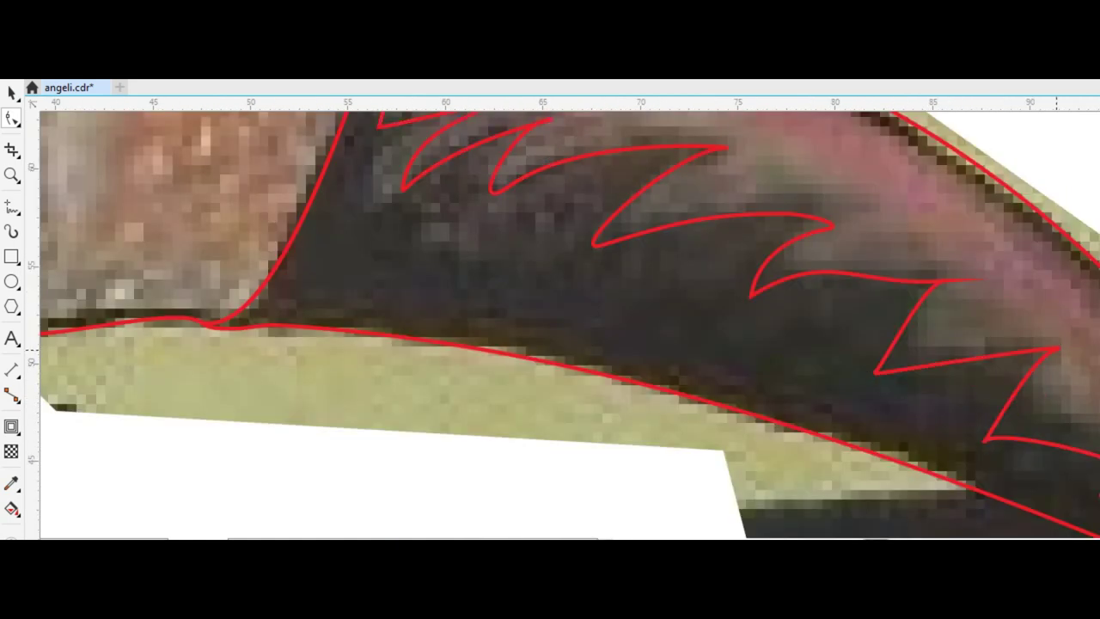
scroll(988, 269, down, 3)
key(space)
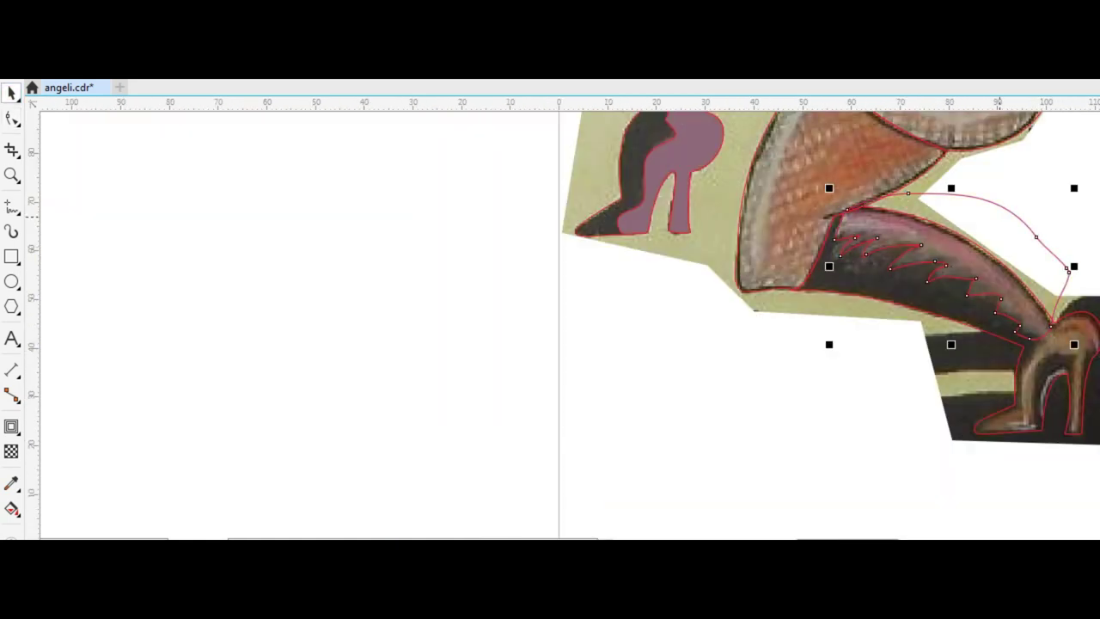
Step: Trace outlines around the heel and delete the stray heel shapes
scroll(929, 348, up, 2)
key(F5)
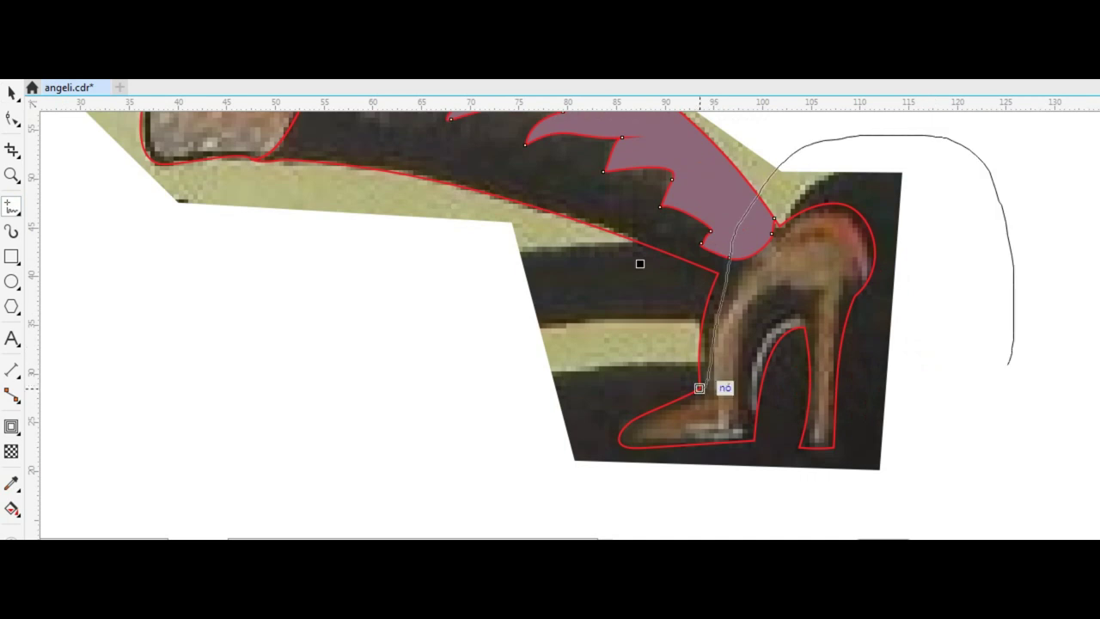
drag(1010, 364, 670, 468)
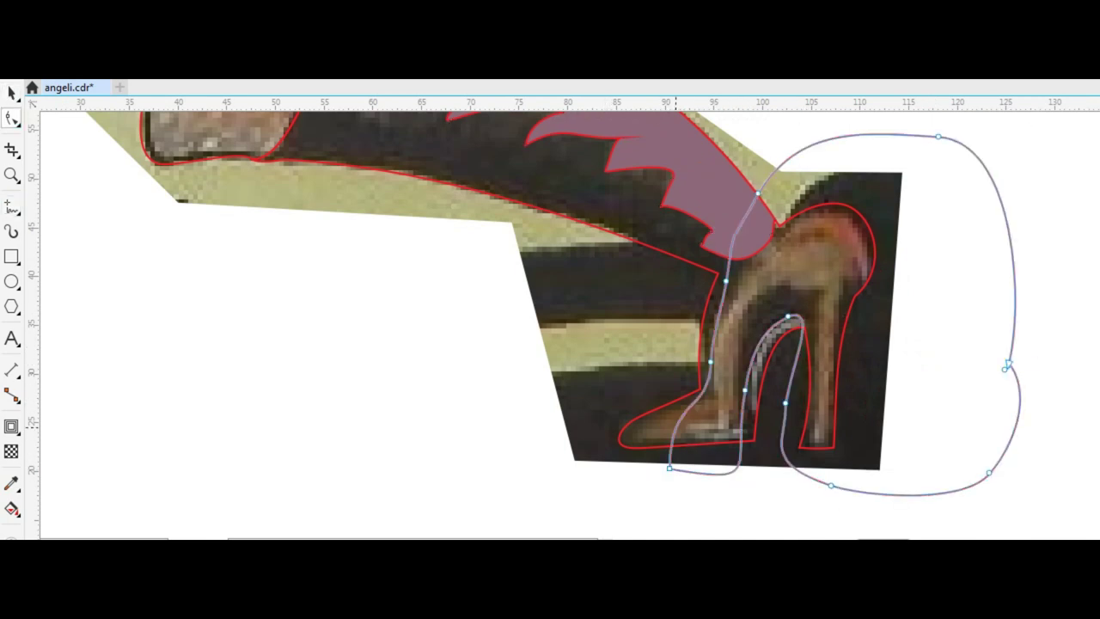
key(Delete)
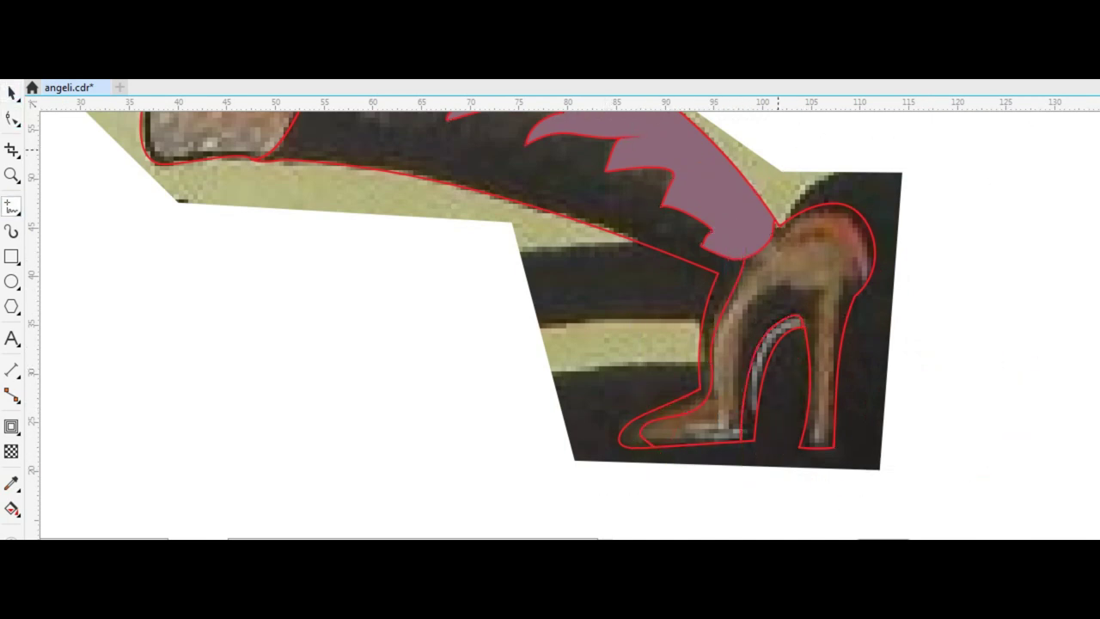
drag(789, 215, 777, 136)
key(space)
key(Delete)
scroll(639, 295, up, 15)
Step: Freehand-trace the highlights on three fingers of the raised hand
key(F5)
scroll(774, 283, up, 3)
drag(749, 277, 726, 284)
scroll(773, 284, up, 2)
drag(859, 219, 867, 397)
drag(966, 336, 980, 337)
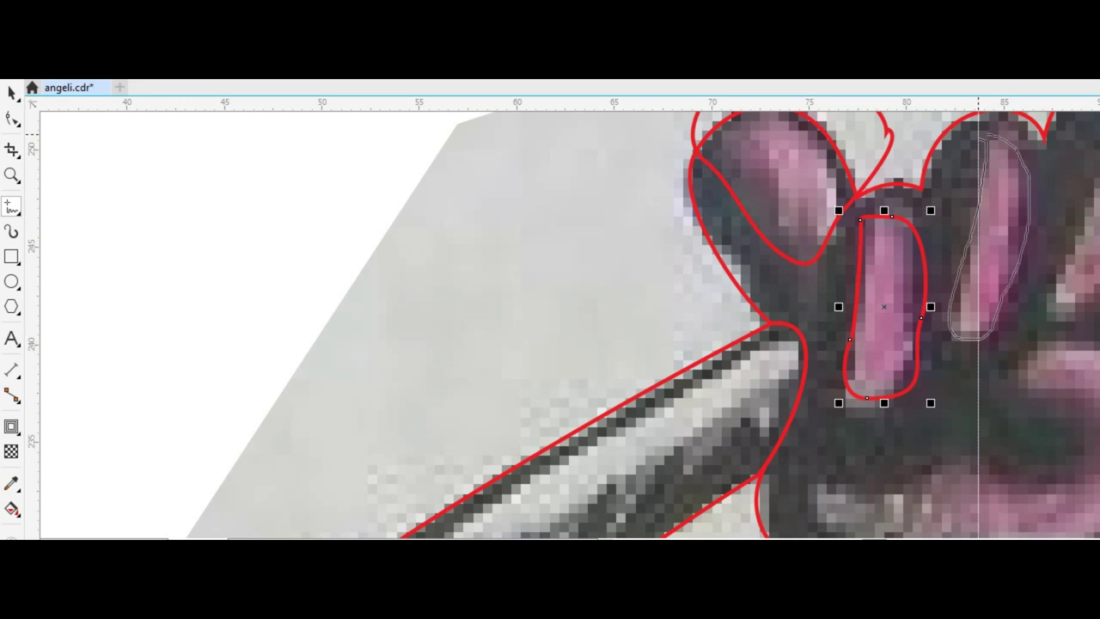
scroll(991, 206, up, 2)
scroll(990, 206, right, 2)
scroll(997, 225, down, 3)
Step: Trace the curled palm highlight as a closed outline and reshape the fingernail highlight
drag(971, 234, 888, 287)
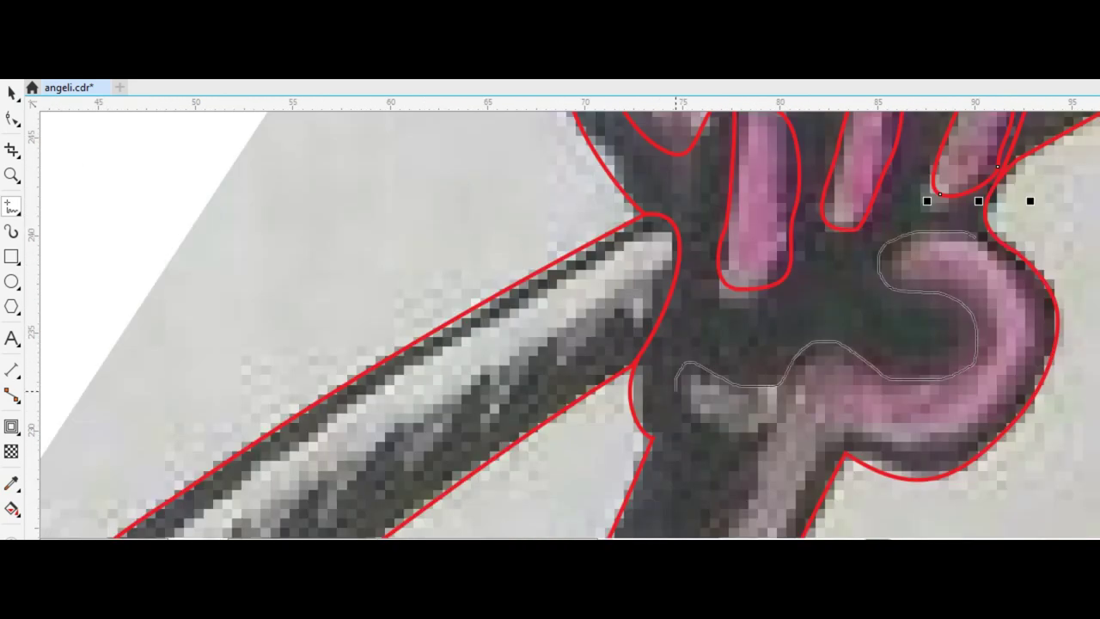
drag(1032, 299, 905, 175)
scroll(636, 172, up, 2)
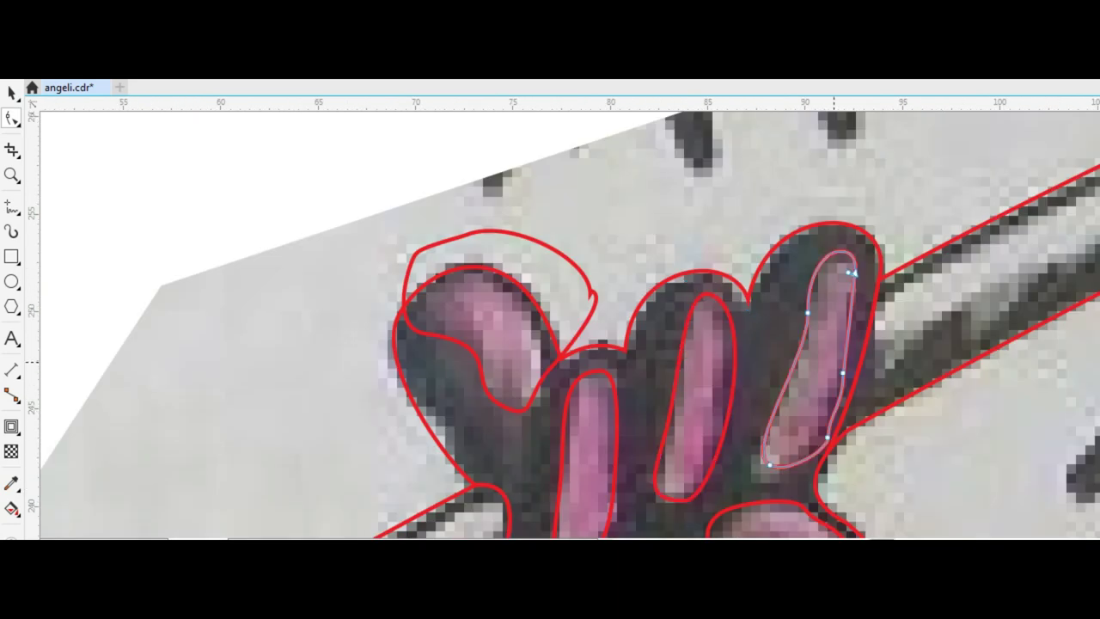
drag(815, 389, 864, 251)
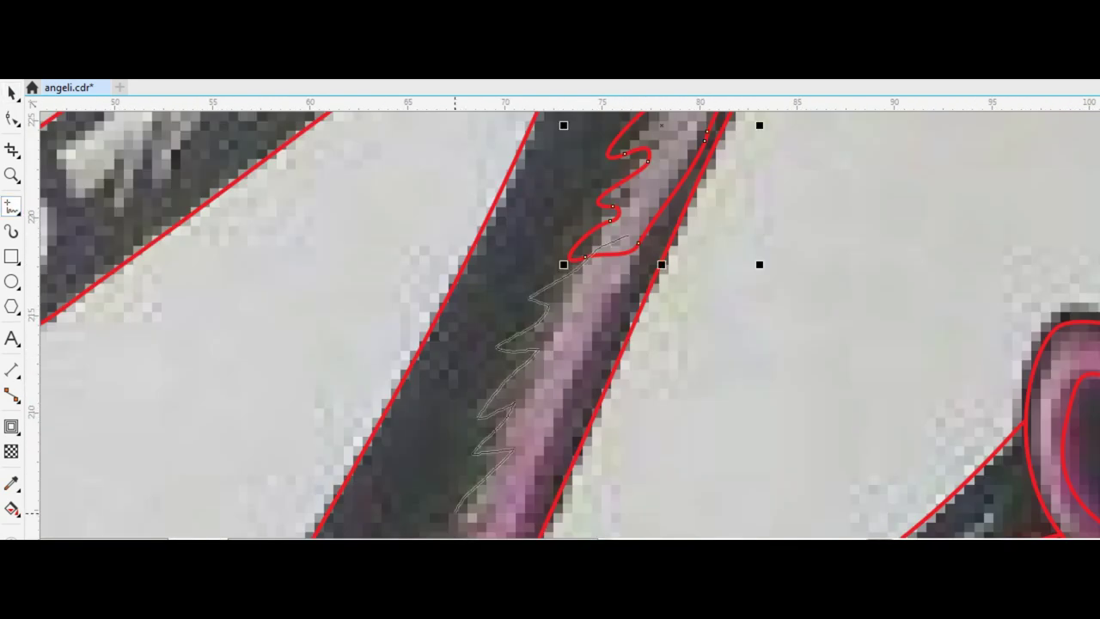
key(F10)
key(F3)
key(F3)
Step: Review the glove highlight's nodes, then deselect everything
key(space)
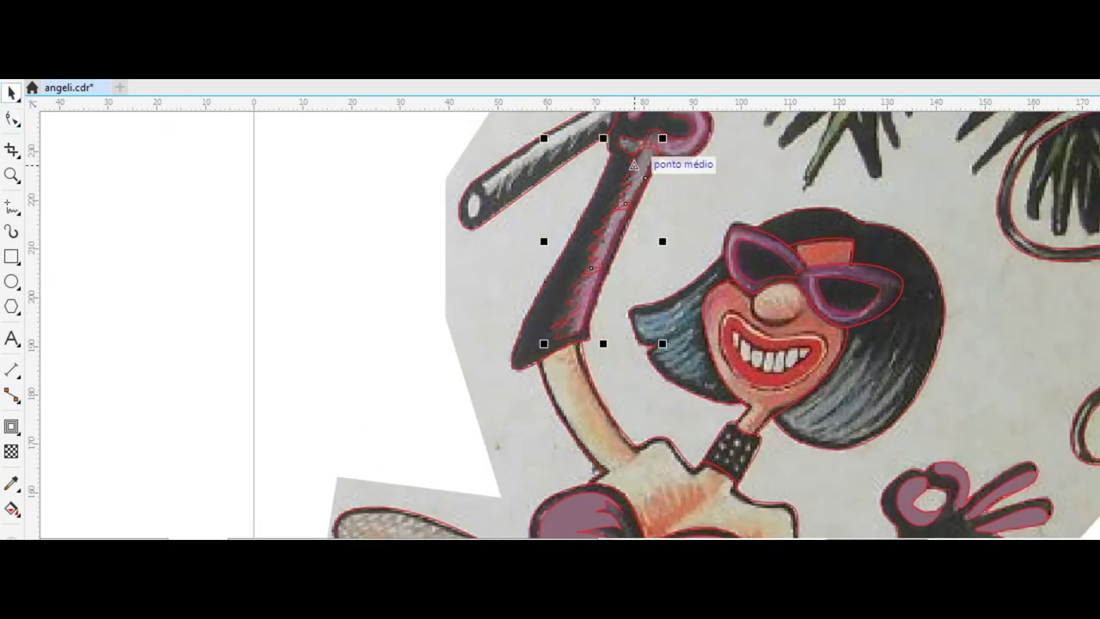
key(F10)
scroll(615, 209, up, 3)
scroll(593, 238, down, 1)
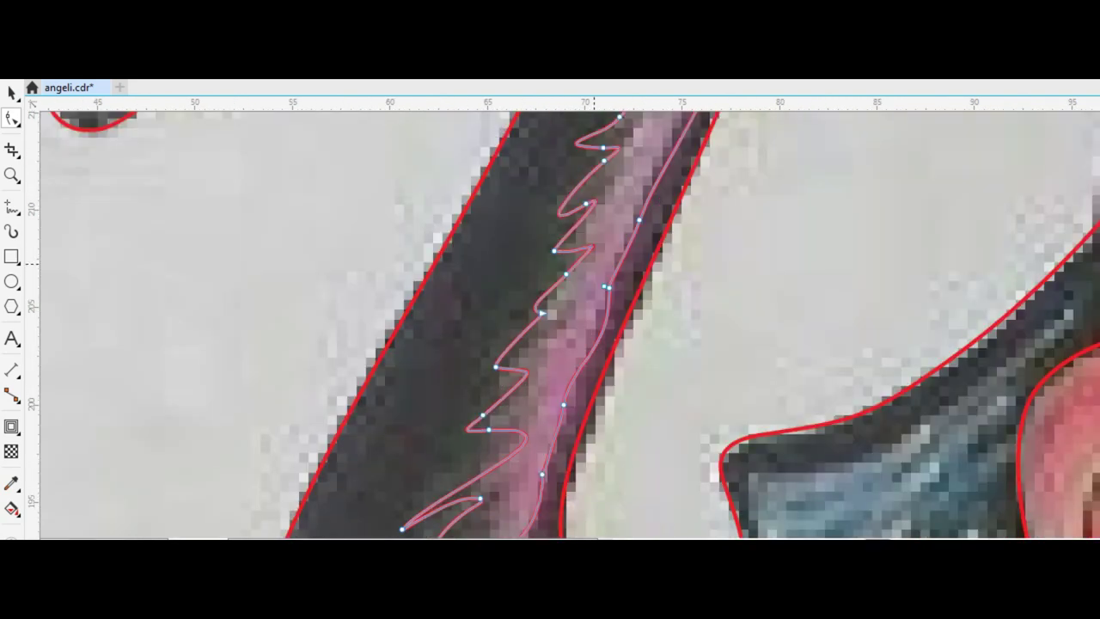
scroll(593, 238, down, 2)
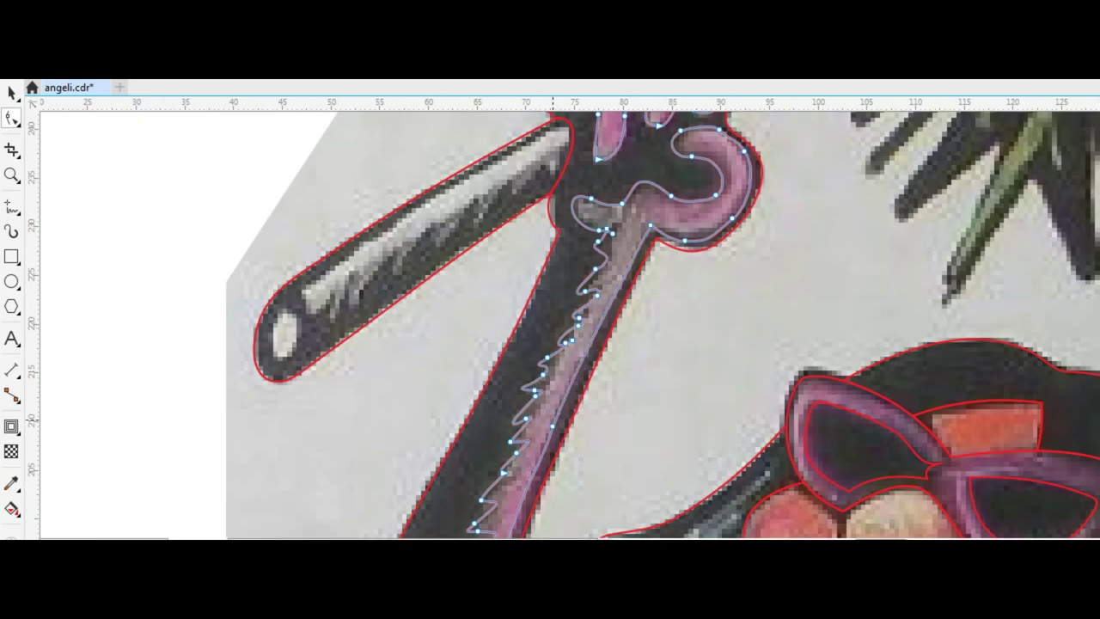
scroll(588, 222, down, 2)
key(space)
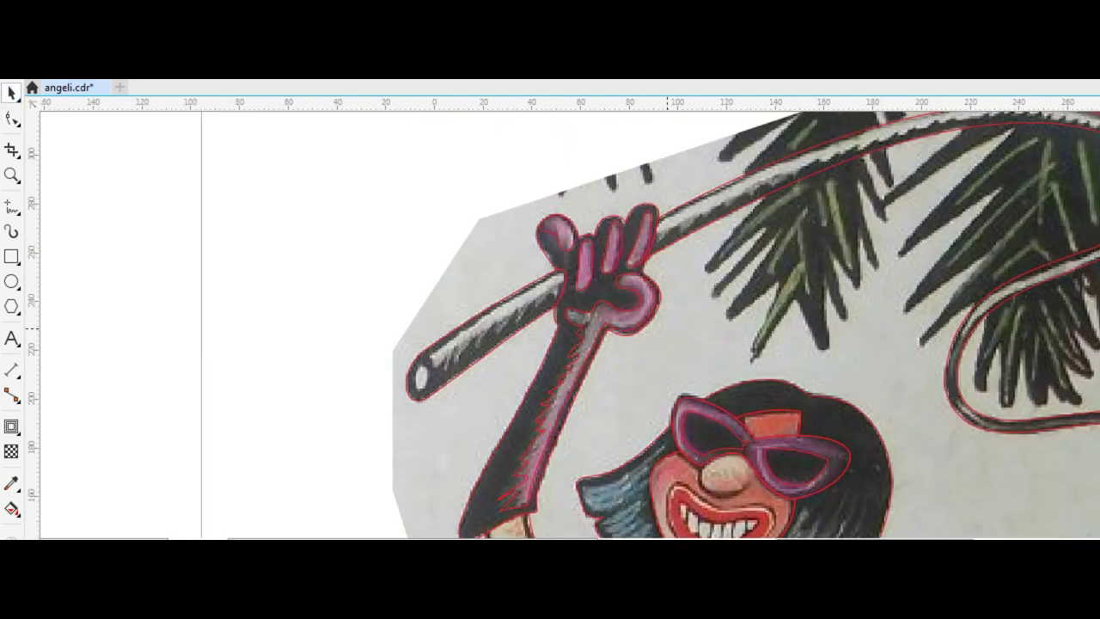
scroll(686, 332, down, 2)
scroll(745, 425, up, 4)
scroll(507, 202, down, 4)
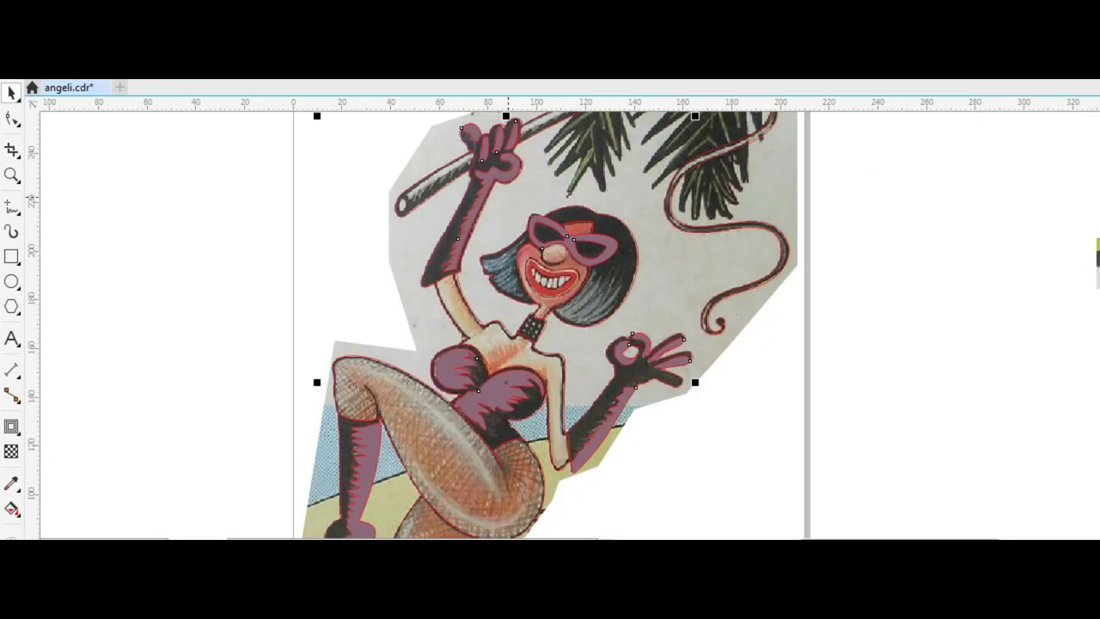
scroll(550, 318, down, 3)
scroll(737, 369, up, 4)
key(Escape)
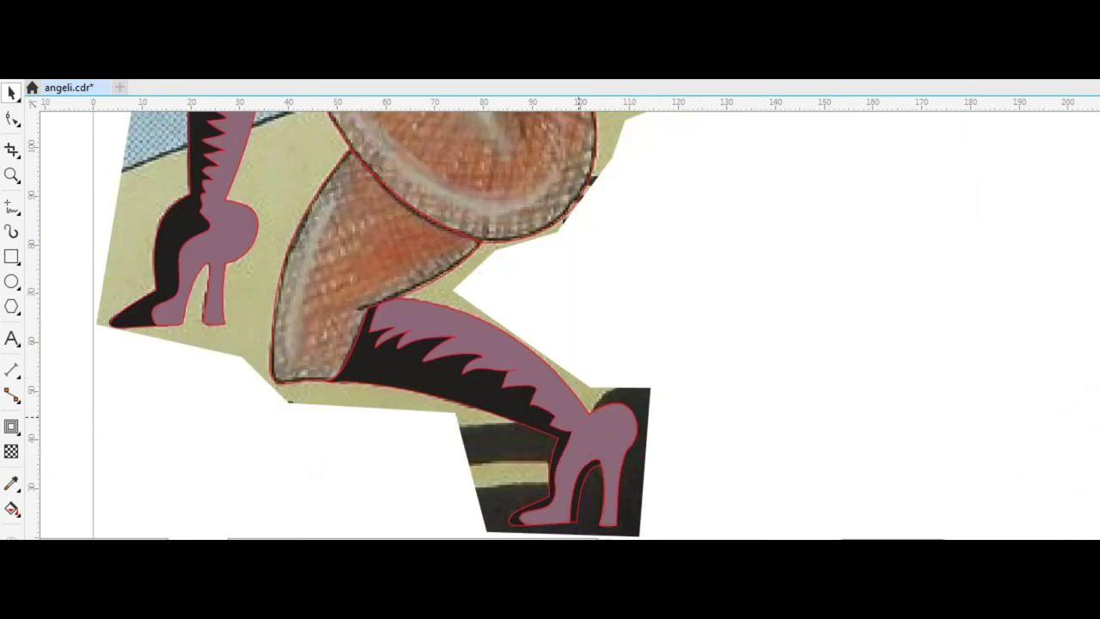
scroll(550, 318, up, 3)
scroll(550, 318, down, 3)
scroll(550, 318, up, 3)
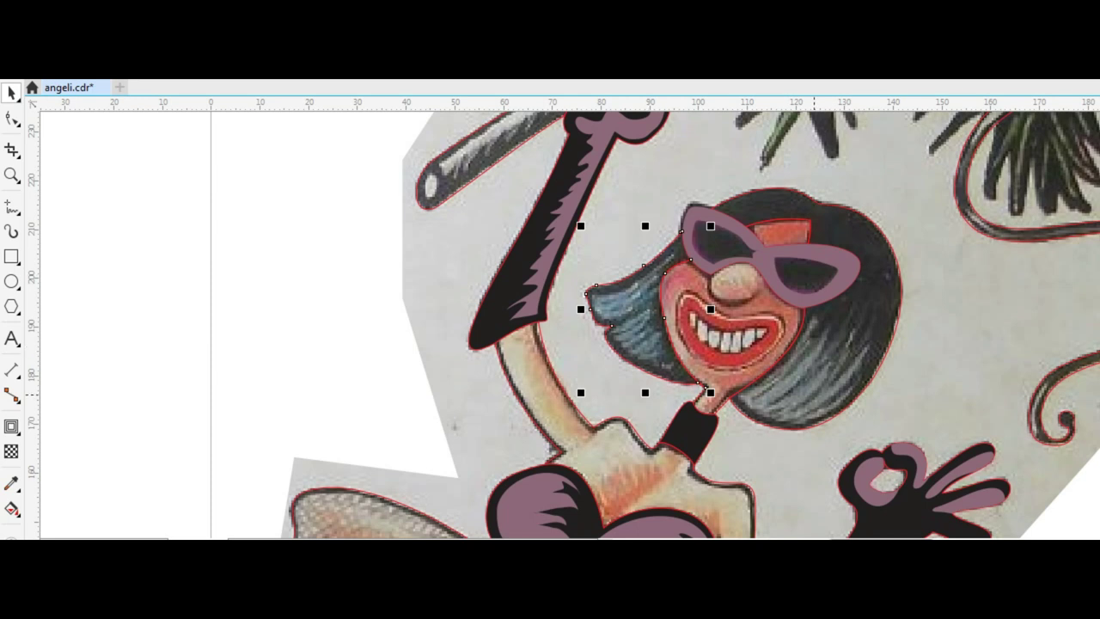
scroll(574, 261, up, 2)
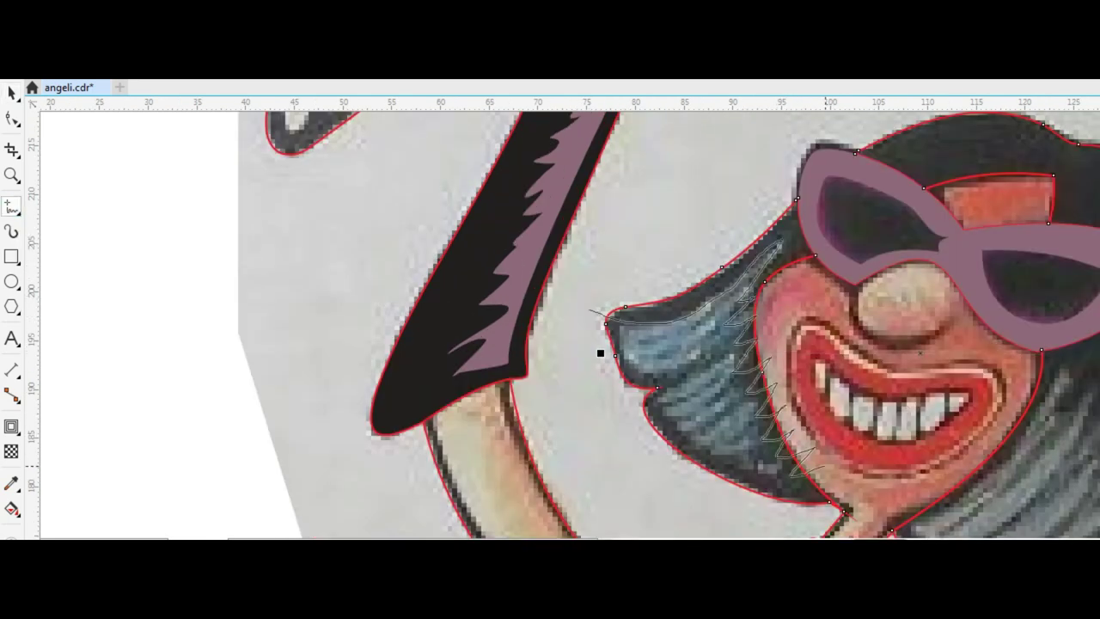
Step: Close the left hair-strand path into a shape and delete the selected right strand lines
click(600, 353)
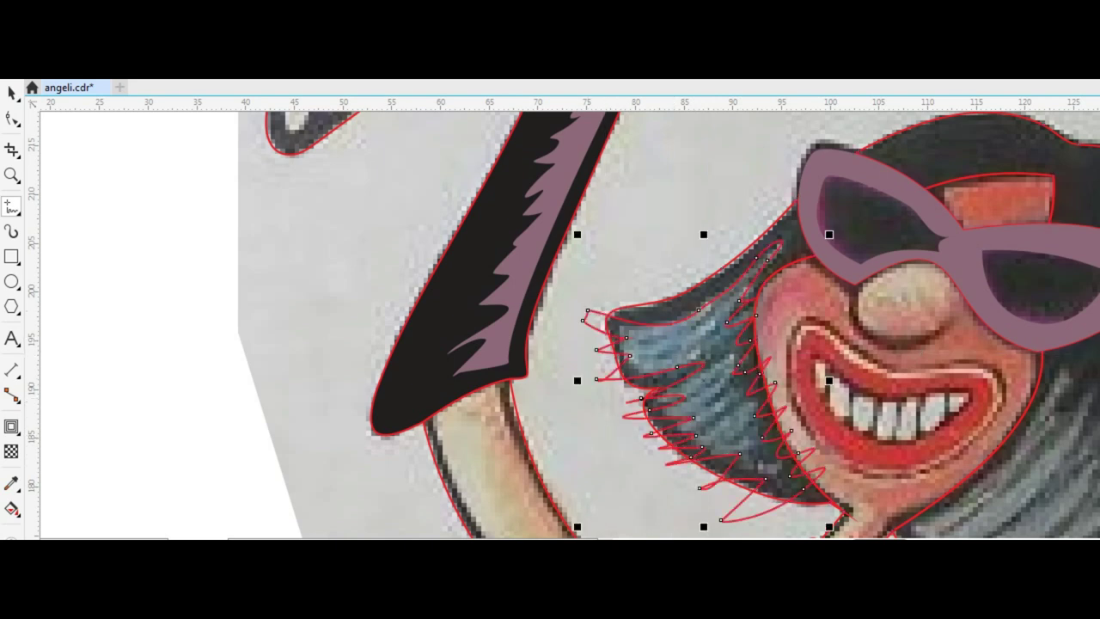
scroll(550, 323, down, 1)
key(F10)
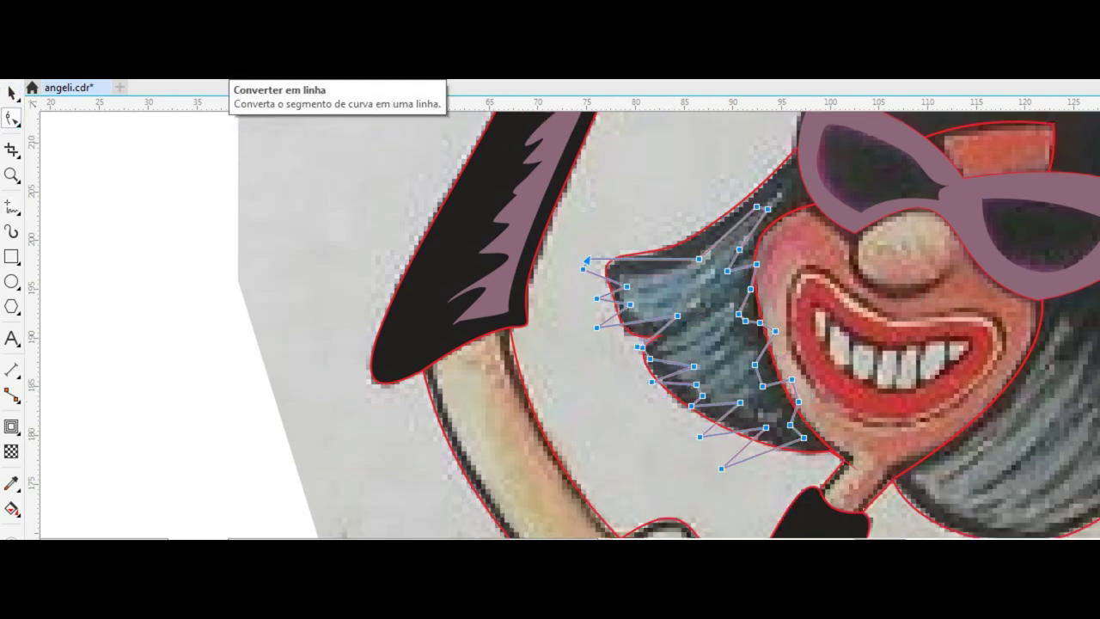
scroll(260, 344, down, 3)
scroll(440, 464, up, 3)
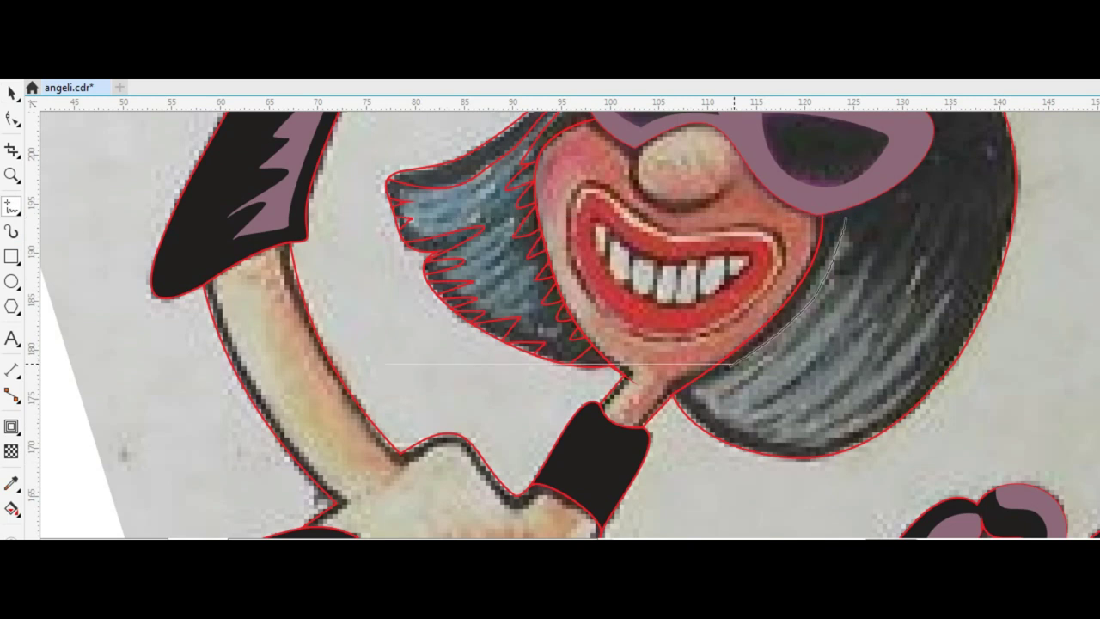
click(842, 225)
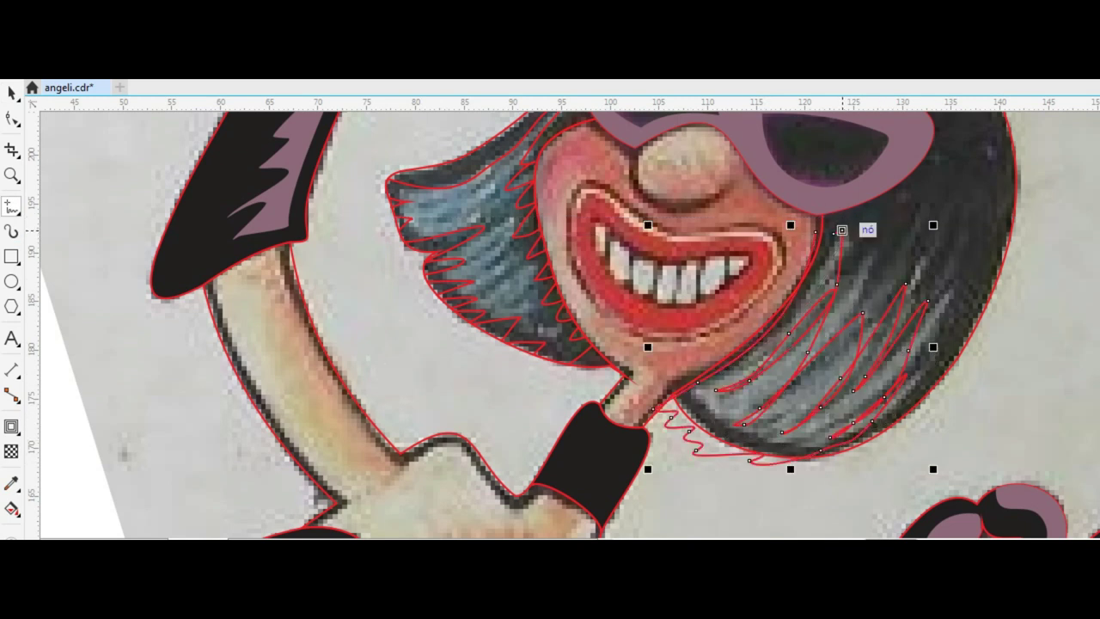
key(Delete)
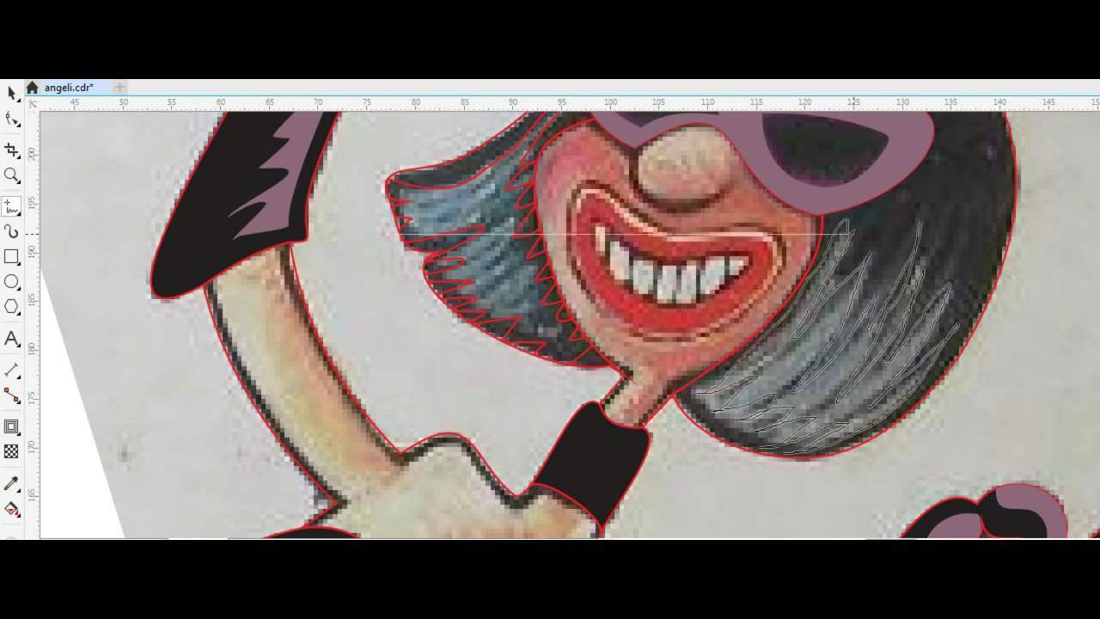
Step: Smooth the right hair strands' curves, fixing the bottom kink and the top node
key(F10)
scroll(838, 277, up, 2)
drag(825, 275, 745, 396)
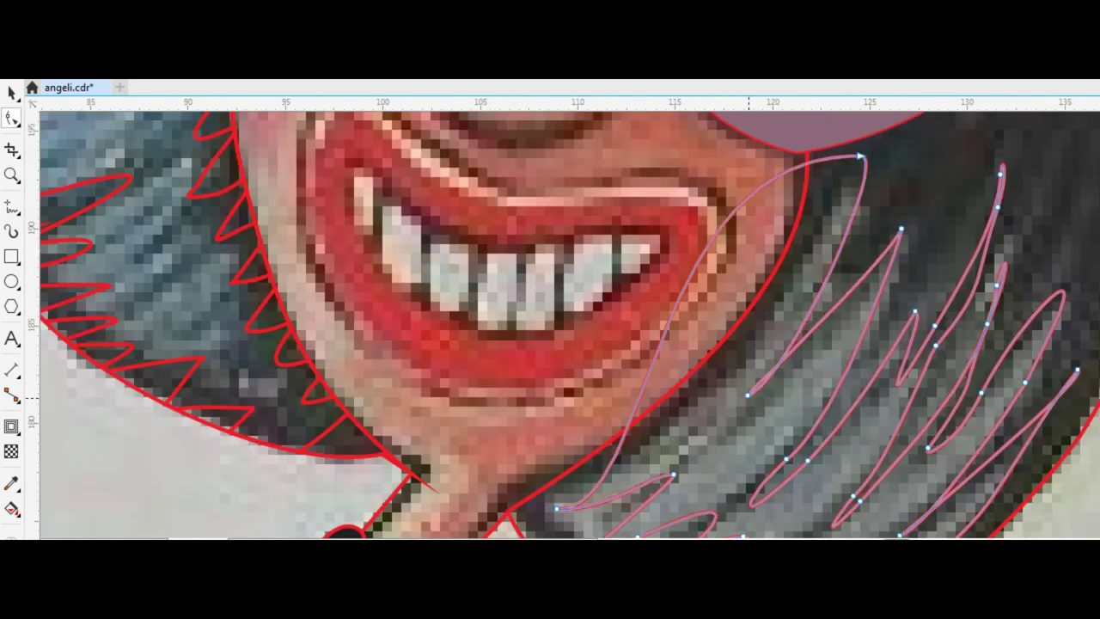
drag(741, 498, 742, 397)
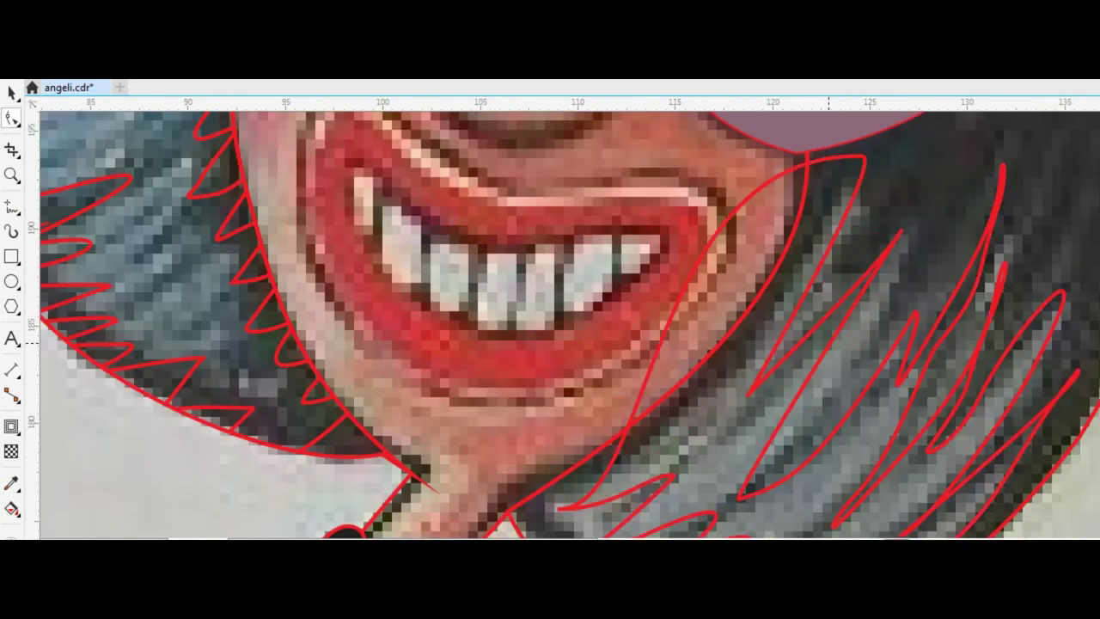
click(1000, 173)
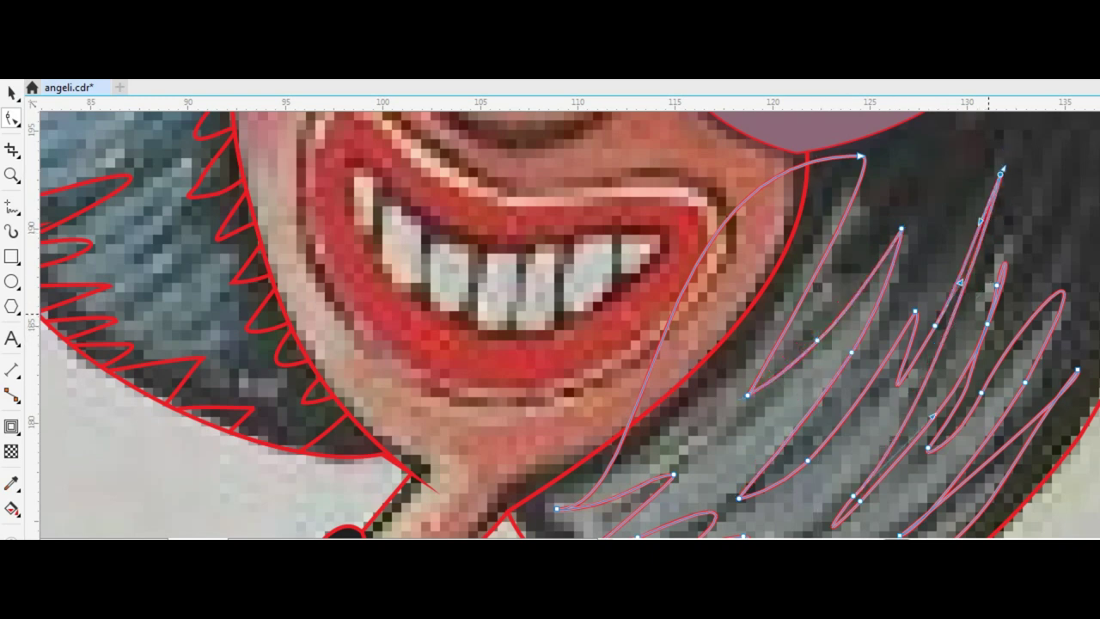
drag(1007, 326, 1007, 371)
scroll(881, 309, down, 2)
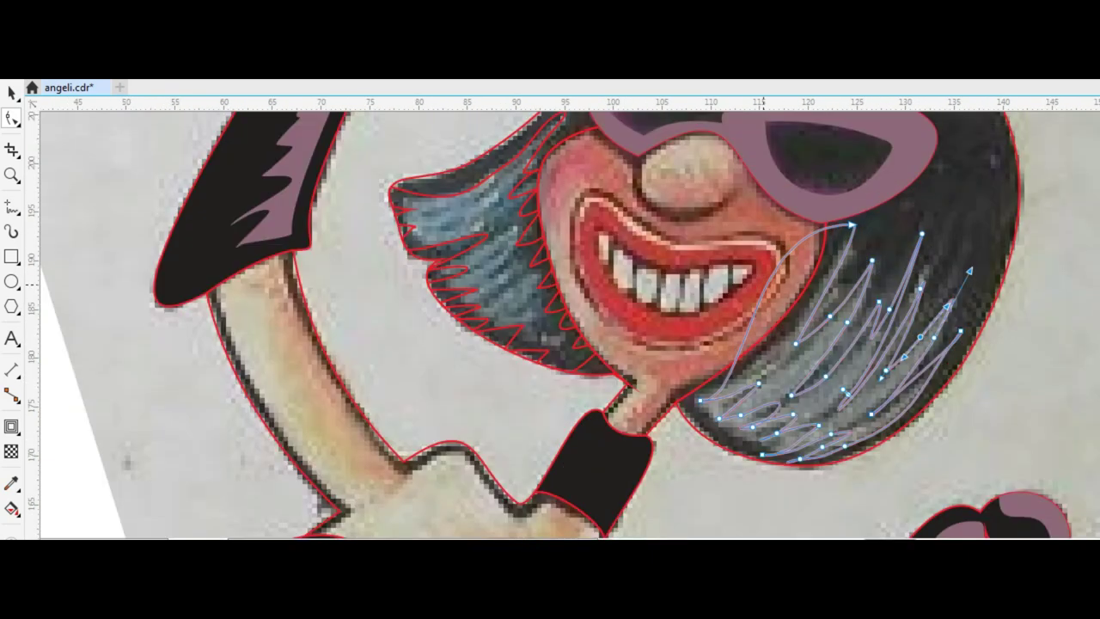
scroll(811, 316, up, 2)
scroll(811, 317, down, 2)
scroll(825, 292, up, 2)
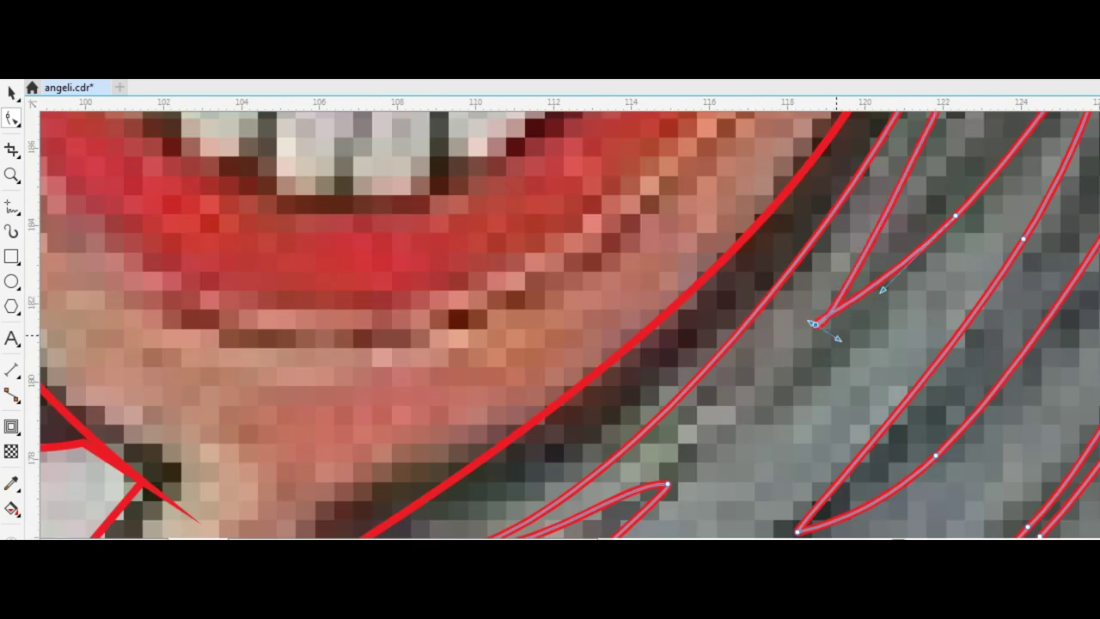
scroll(866, 222, down, 1)
scroll(830, 322, up, 4)
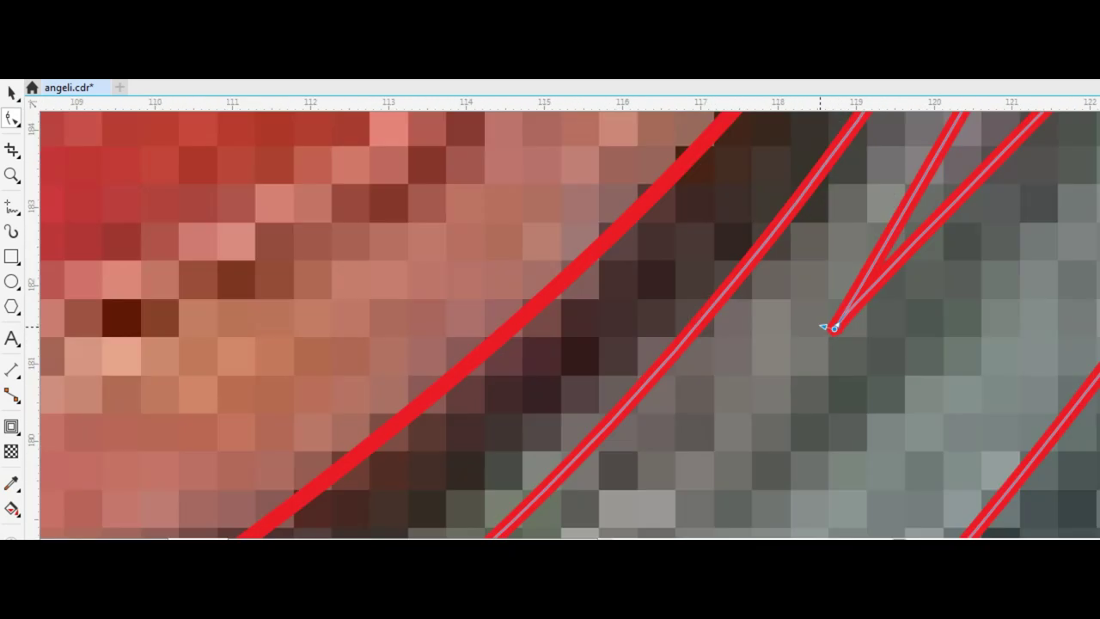
scroll(935, 245, down, 6)
scroll(845, 443, up, 5)
scroll(845, 443, down, 2)
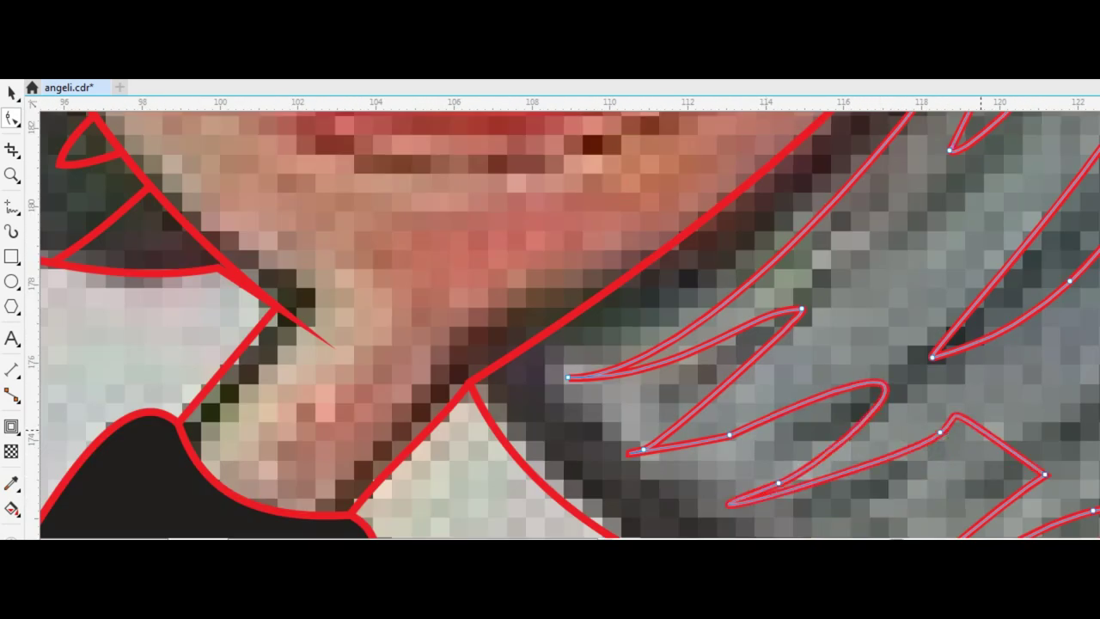
scroll(845, 443, down, 1)
scroll(732, 418, down, 3)
key(space)
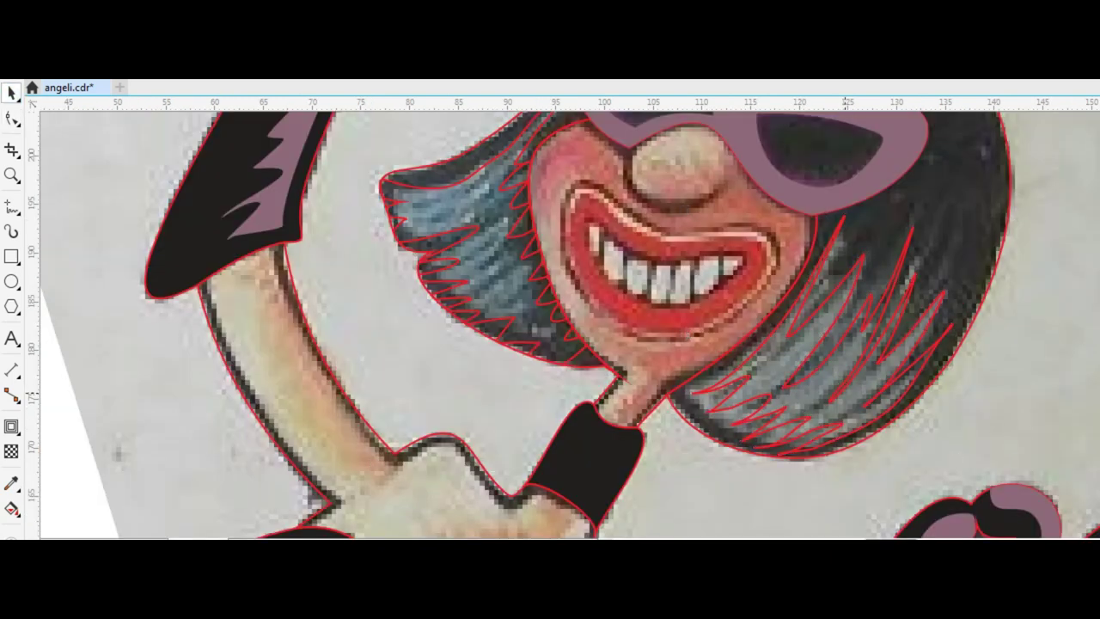
scroll(500, 318, down, 2)
Step: Apply an Envelope effect to the white hair-stroke object
scroll(776, 352, down, 2)
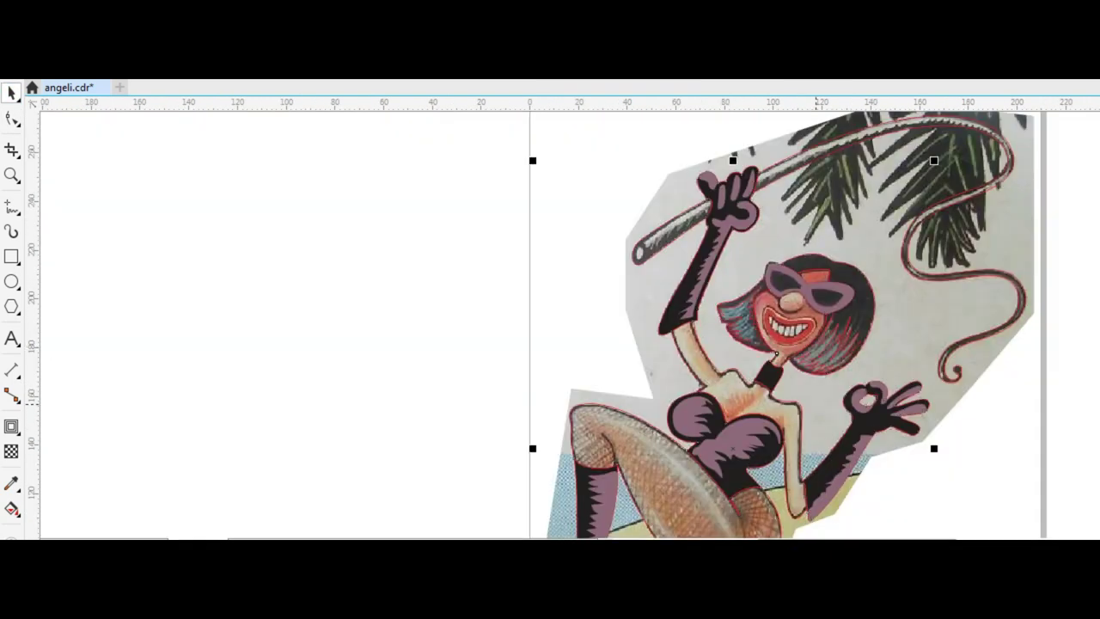
scroll(710, 318, up, 3)
scroll(679, 230, down, 1)
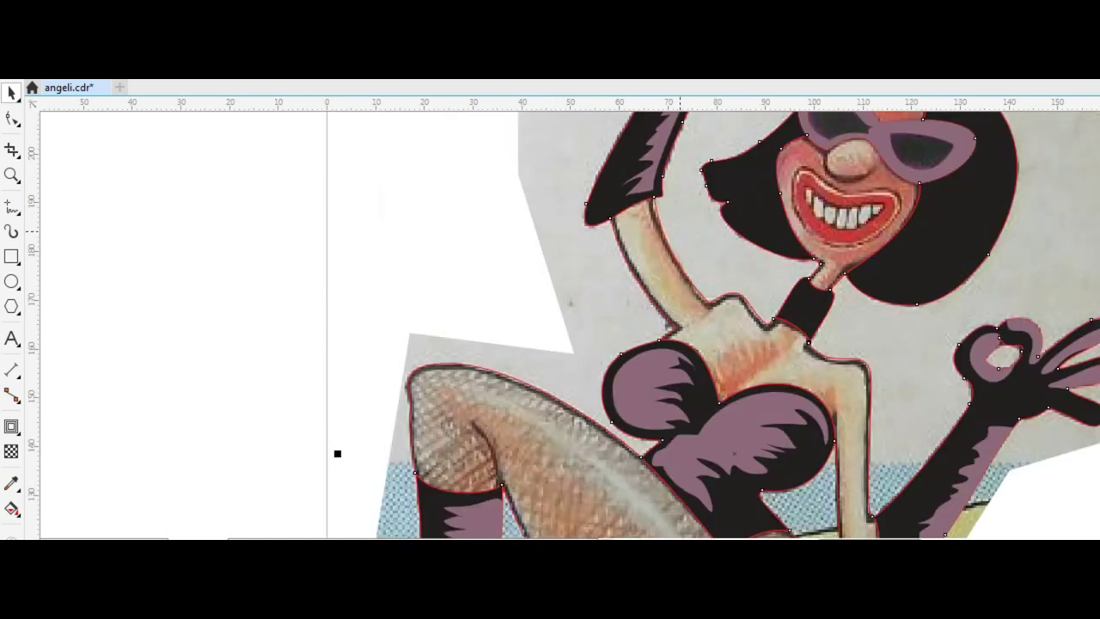
scroll(361, 280, up, 2)
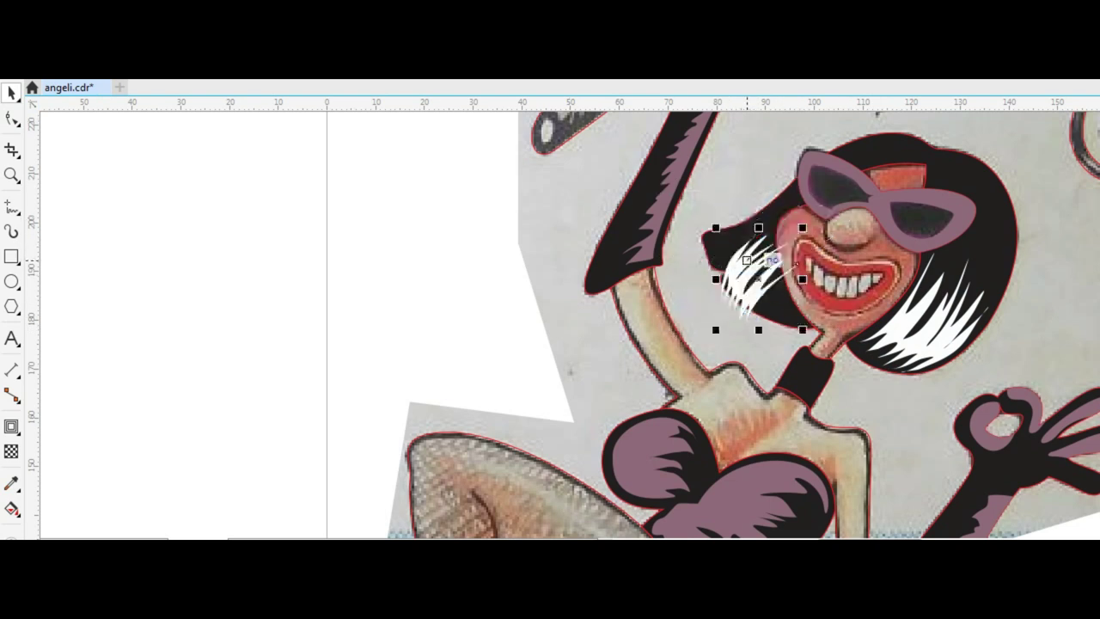
scroll(771, 262, up, 2)
scroll(718, 163, down, 2)
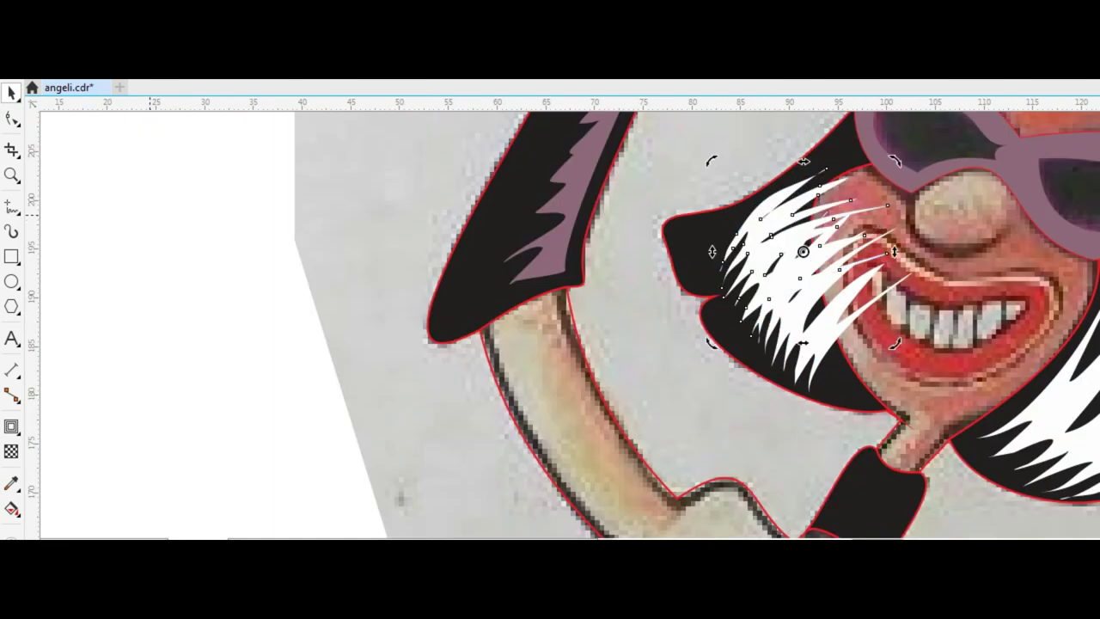
scroll(713, 257, up, 1)
click(722, 257)
scroll(722, 258, up, 2)
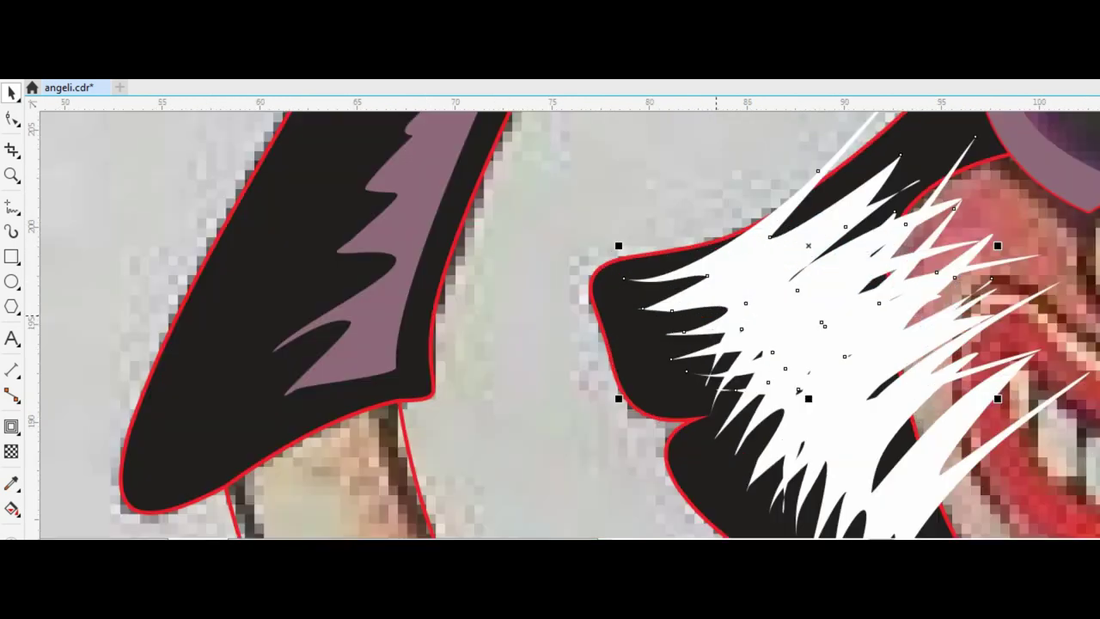
scroll(741, 273, down, 2)
click(12, 427)
click(98, 501)
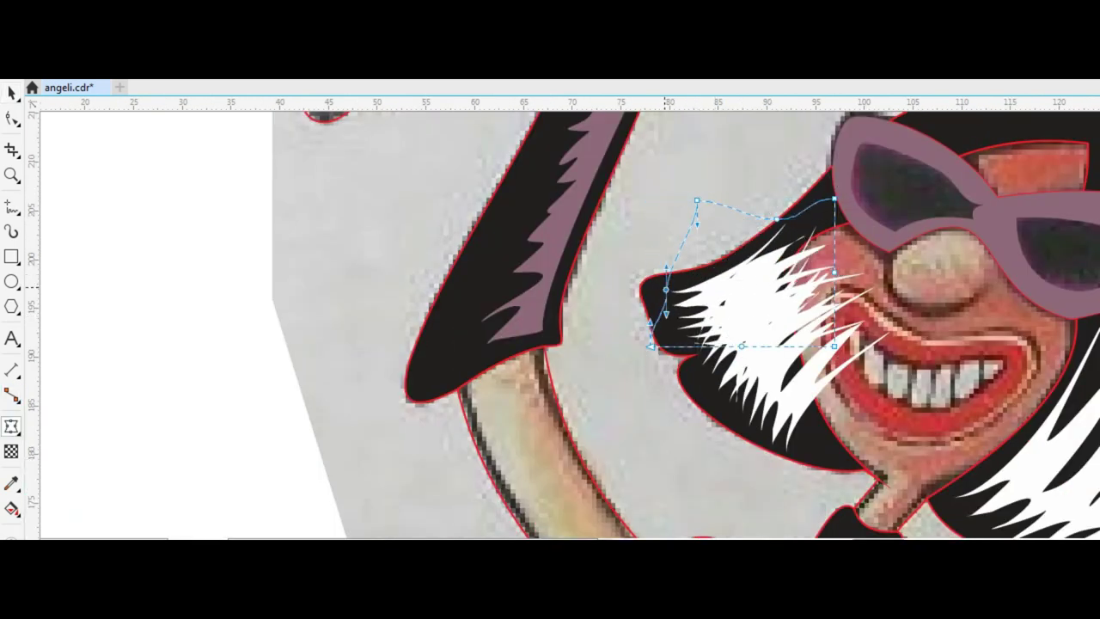
Step: Duplicate the white strokes and position the copy on the left side of the hair
mouse_move(739, 301)
mouse_down()
mouse_move(886, 349)
mouse_move(786, 361)
mouse_up()
click(886, 349)
scroll(786, 361, up, 1)
scroll(786, 361, up, 1)
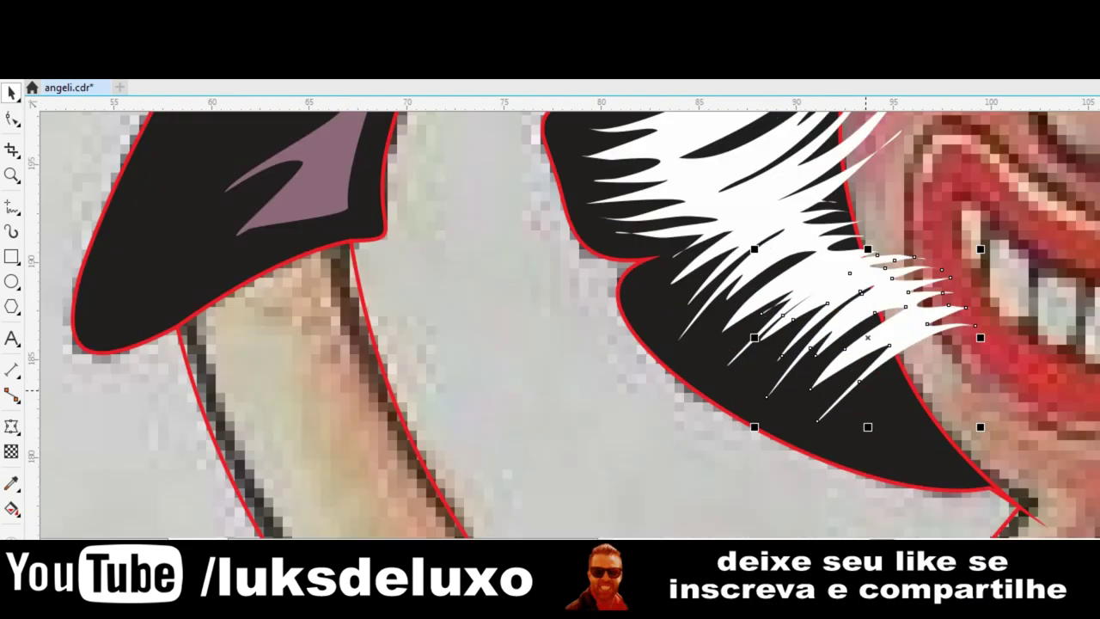
drag(851, 296, 781, 177)
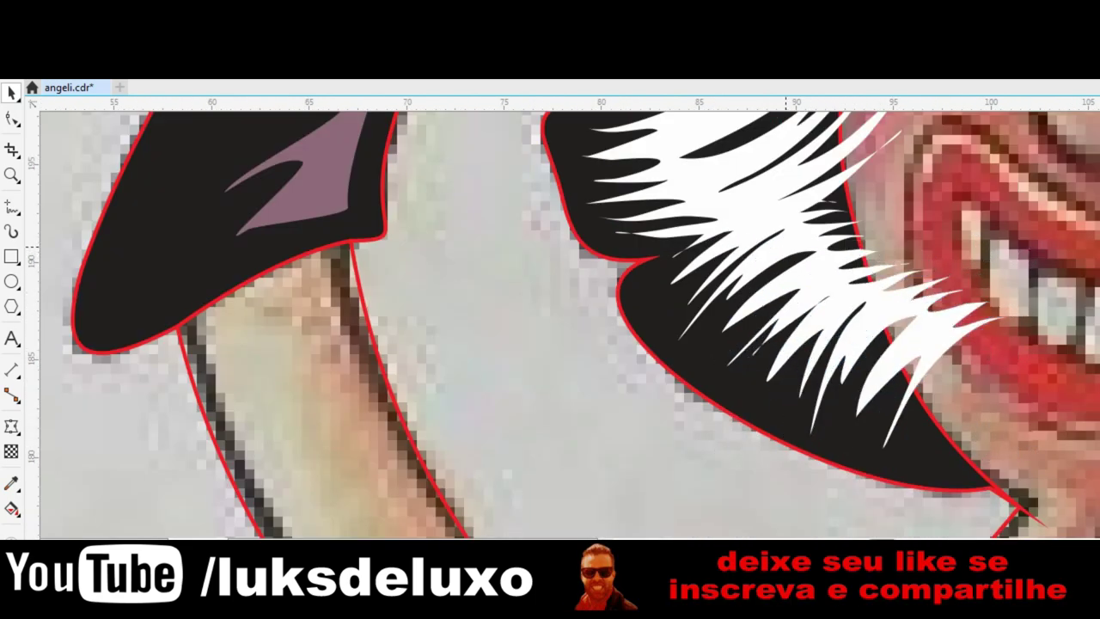
scroll(700, 288, down, 2)
scroll(619, 331, up, 1)
scroll(700, 275, down, 3)
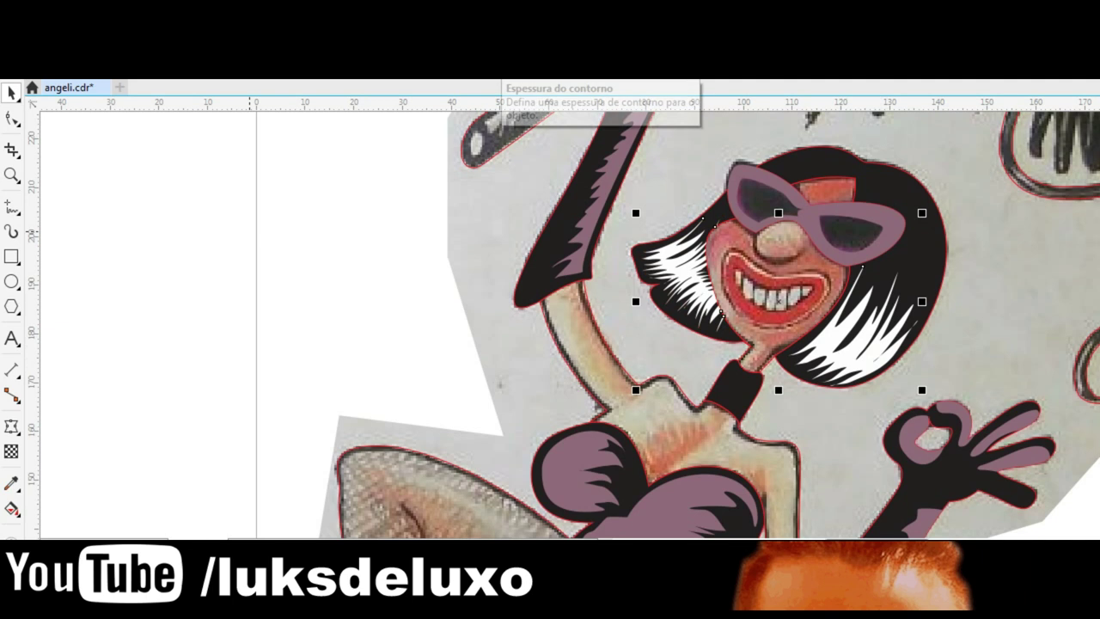
scroll(733, 373, up, 3)
Step: Build a teardrop stud from a small circle and a pointed triangle
scroll(733, 373, up, 2)
key(F7)
drag(750, 212, 827, 294)
drag(742, 193, 809, 264)
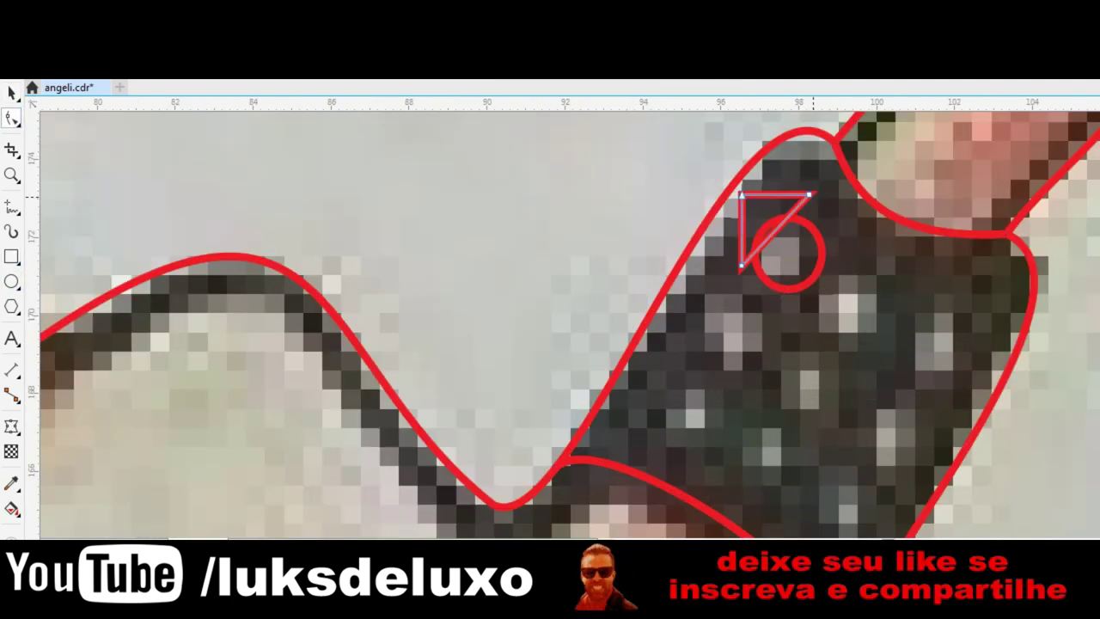
key(F10)
scroll(692, 160, up, 3)
drag(693, 160, 793, 188)
key(space)
key(ctrl+q)
key(F10)
mouse_move(781, 293)
mouse_down()
mouse_move(808, 344)
mouse_move(793, 189)
mouse_up()
key(space)
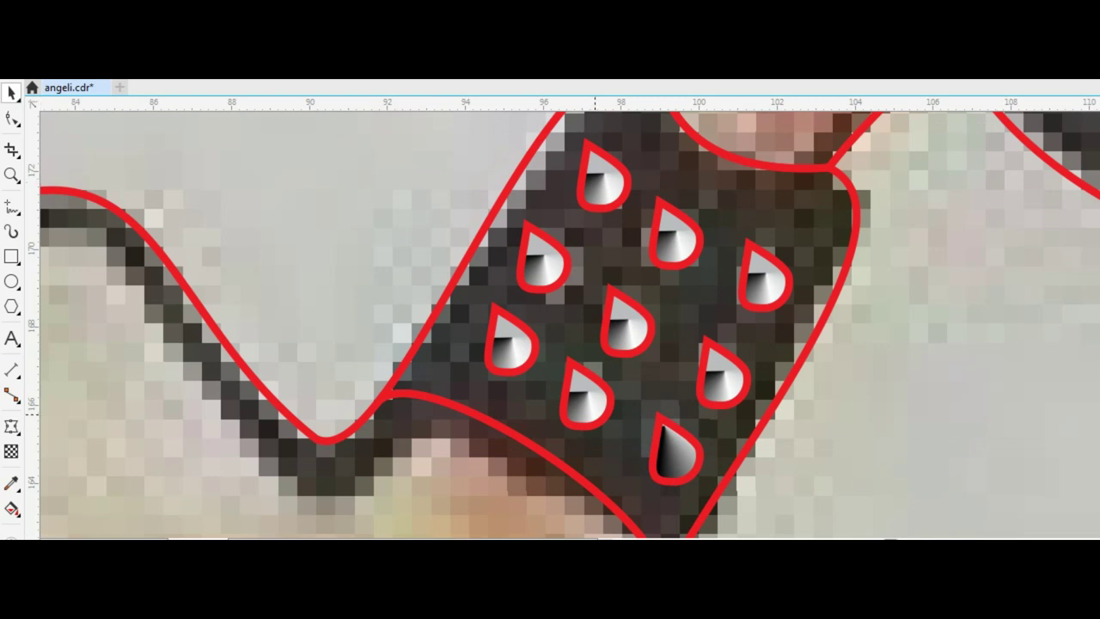
Step: Copy the collar's dark fill onto the teardrop studs with Copy Properties From
key(ctrl+shift+a)
key(Return)
click(676, 451)
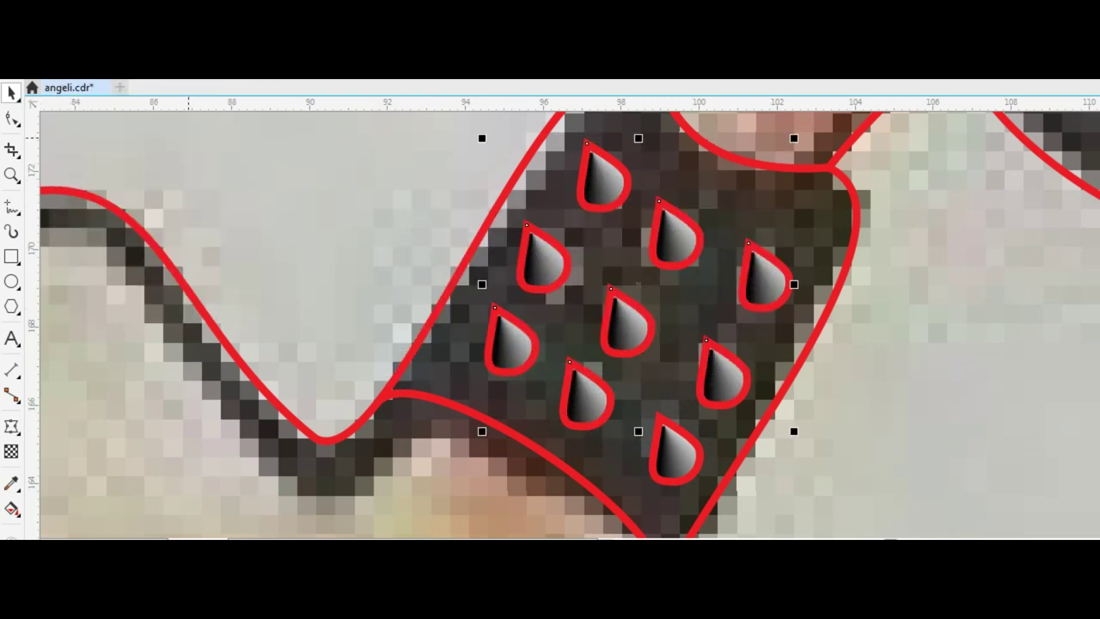
key(F4)
scroll(478, 277, up, 2)
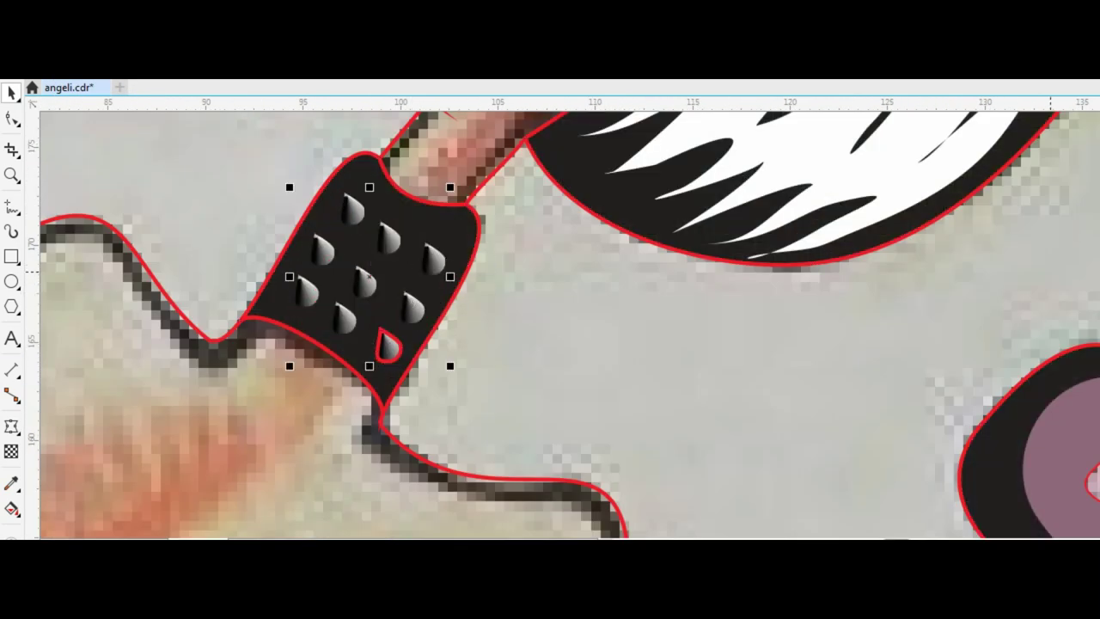
Step: Zoom out to view the whole upper body and save the drawing
key(F3)
scroll(552, 357, up, 5)
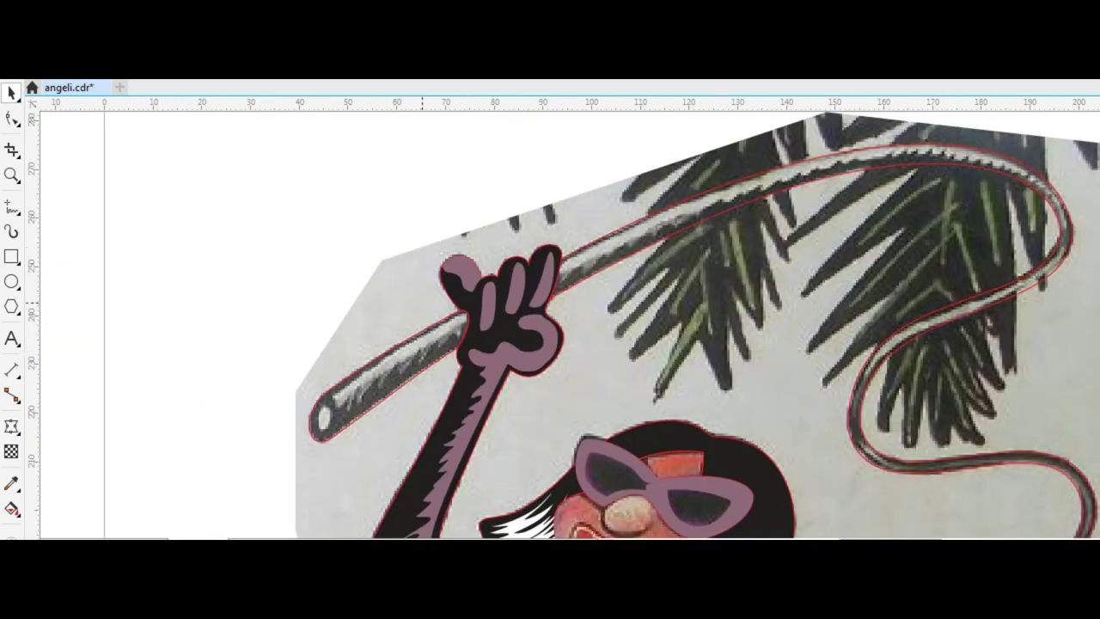
scroll(567, 326, down, 2)
scroll(567, 327, down, 3)
scroll(567, 326, up, 3)
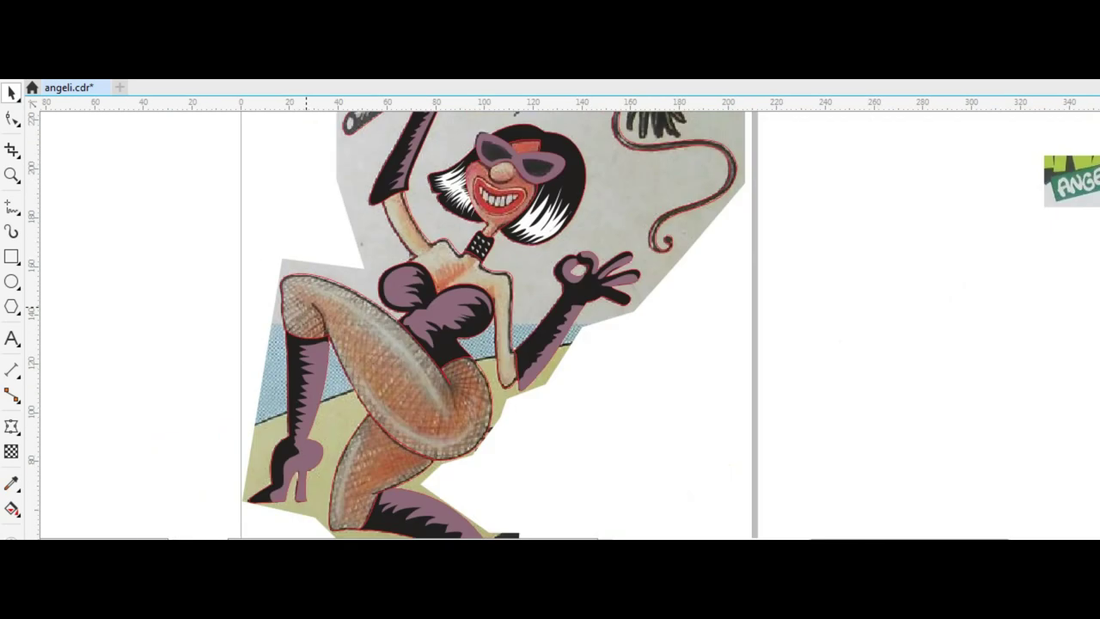
key(ctrl+s)
scroll(488, 166, up, 3)
scroll(488, 167, up, 2)
scroll(489, 167, down, 2)
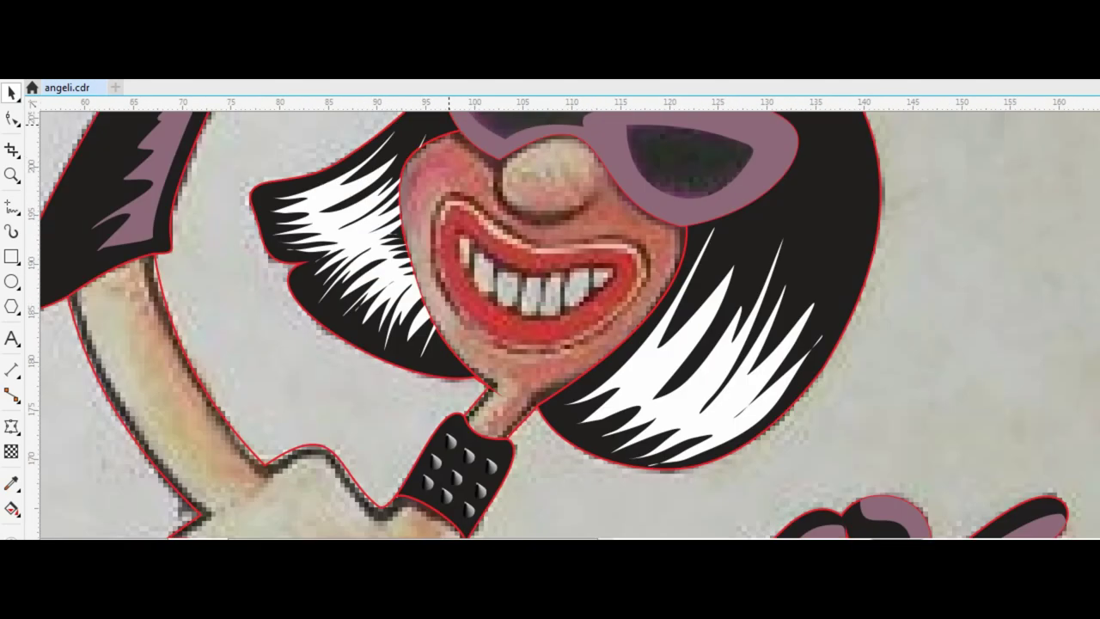
Step: Trace the lips as a closed Bézier curve ending at its starting point
scroll(438, 222, up, 3)
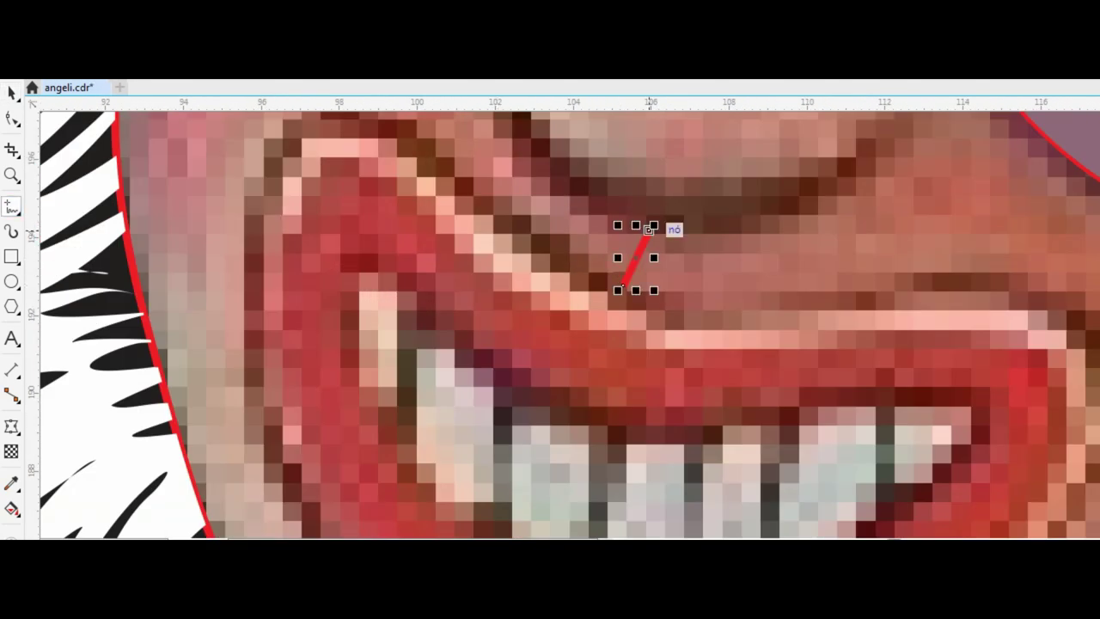
scroll(649, 228, down, 5)
click(11, 207)
click(86, 226)
click(521, 219)
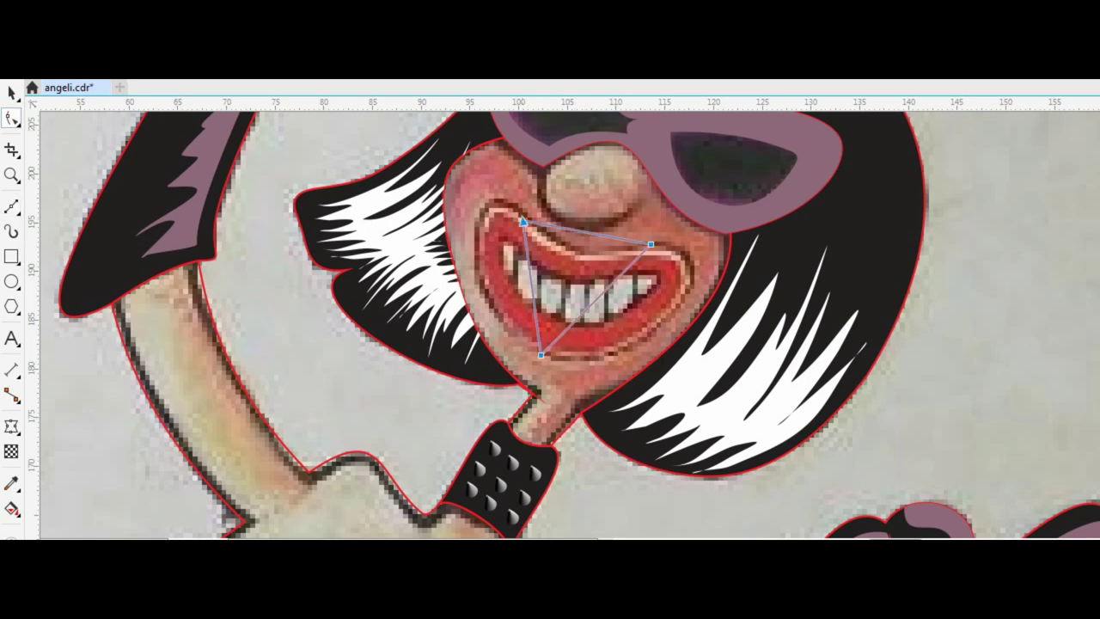
Step: Bend the lip curve's segments and nodes so the outline bulges to follow the lips
scroll(592, 284, up, 2)
key(F10)
drag(550, 215, 584, 262)
drag(602, 357, 773, 332)
drag(438, 327, 404, 318)
drag(494, 469, 319, 344)
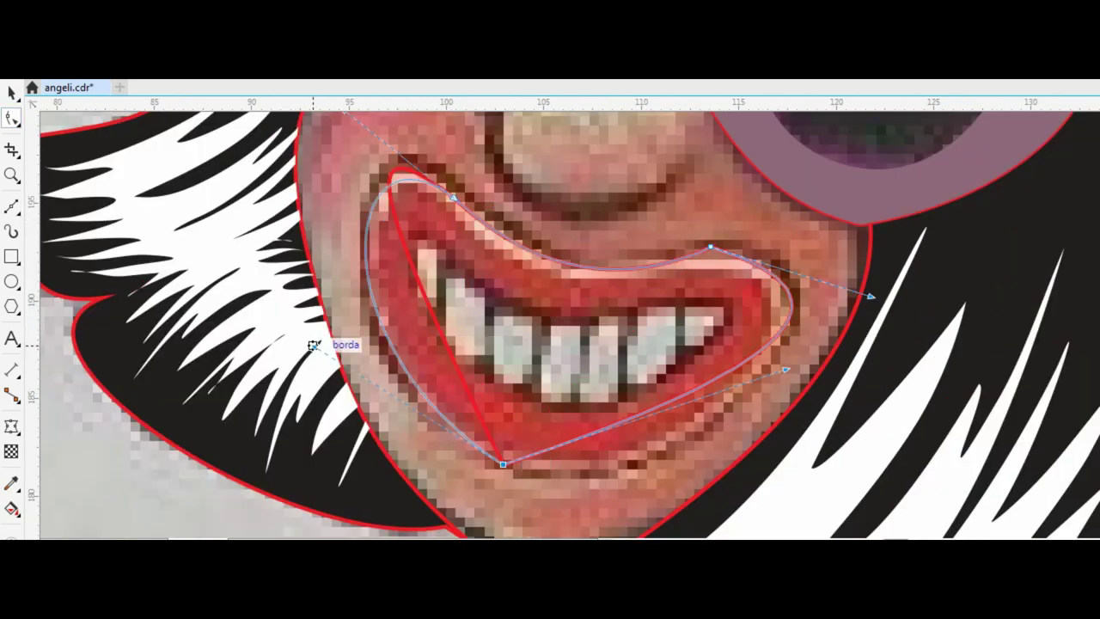
scroll(471, 257, up, 3)
scroll(95, 297, down, 3)
click(434, 292)
drag(494, 404, 516, 421)
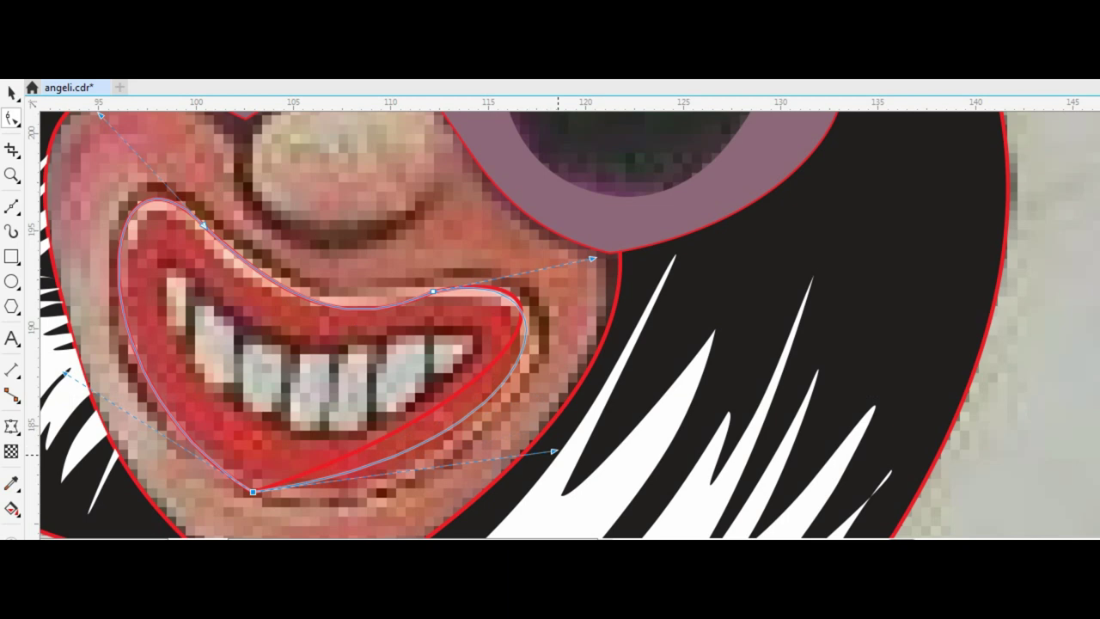
drag(434, 293, 434, 281)
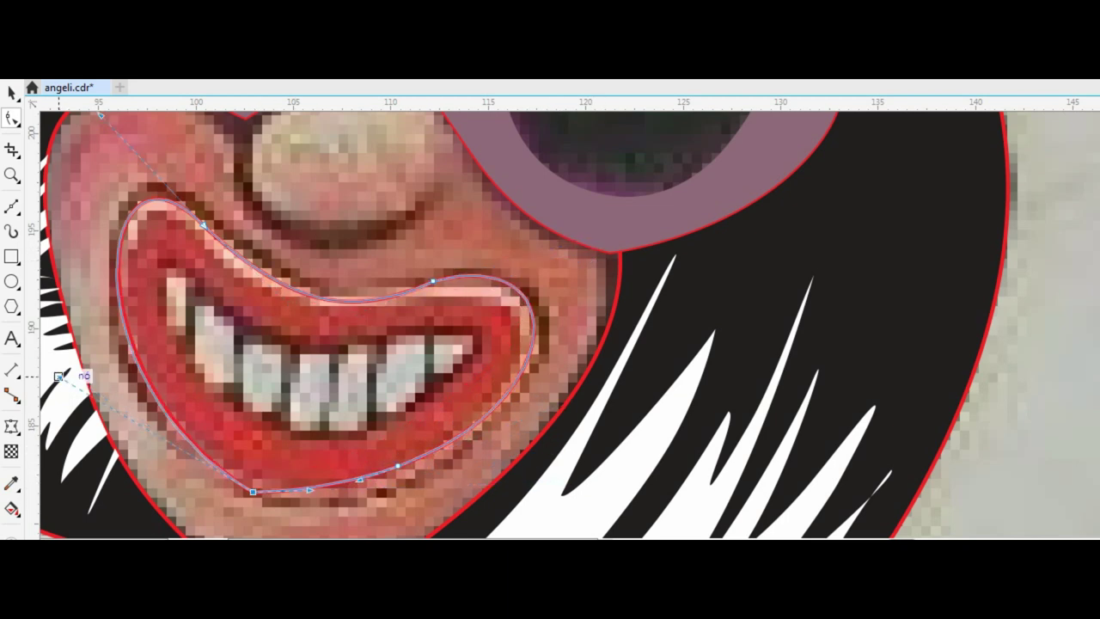
Step: Add a smaller inner copy of the lip outline and adjust the innermost curve's nodes
key(space)
mouse_move(534, 191)
mouse_down()
mouse_move(526, 219)
mouse_move(456, 258)
mouse_up()
key(F10)
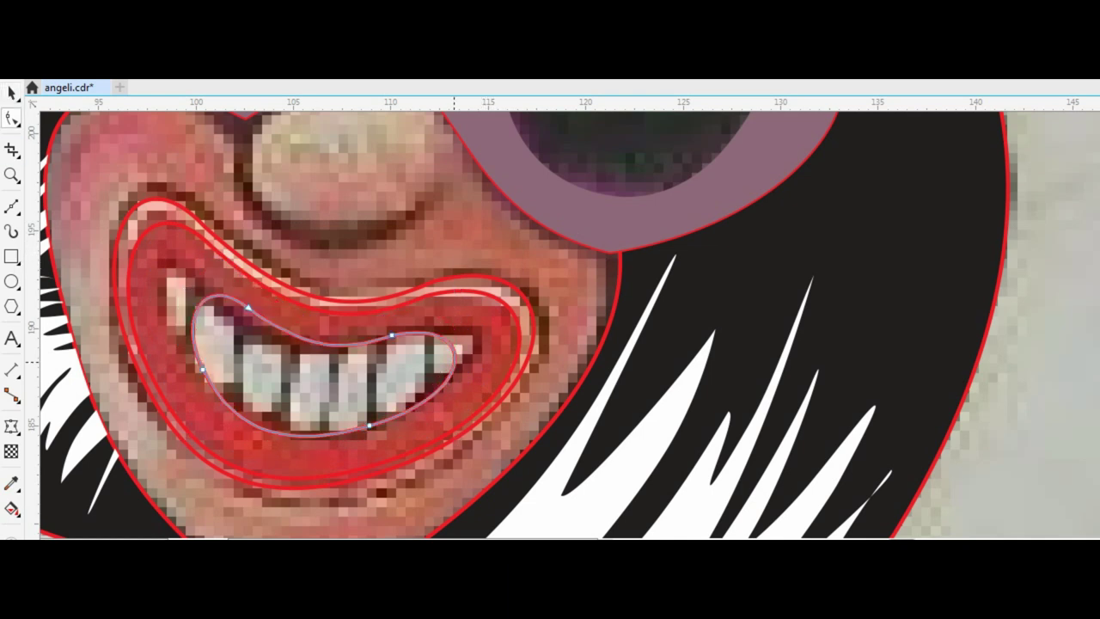
click(468, 365)
click(261, 321)
key(space)
scroll(199, 290, up, 2)
key(F5)
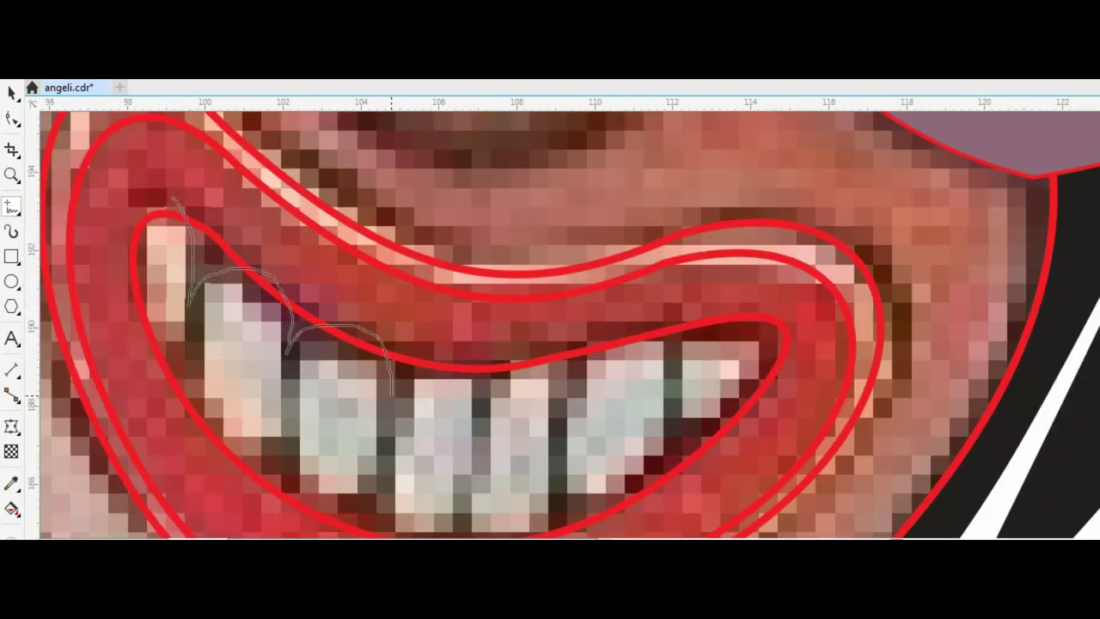
Step: Draw the teeth outline freehand and weld it with the inner mouth shape
drag(172, 200, 172, 204)
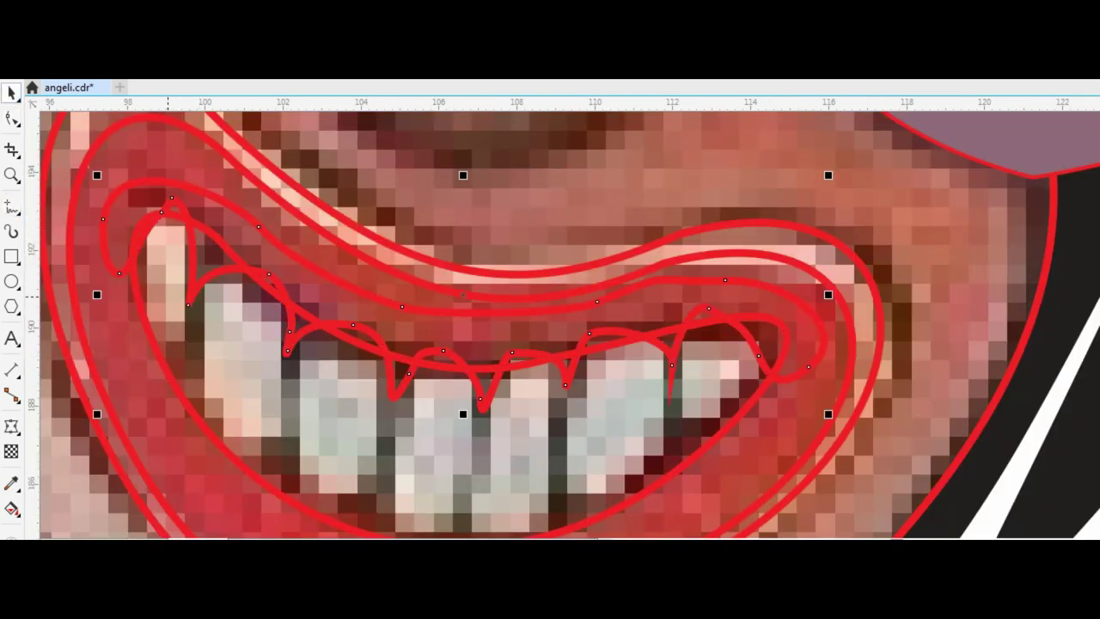
key(Escape)
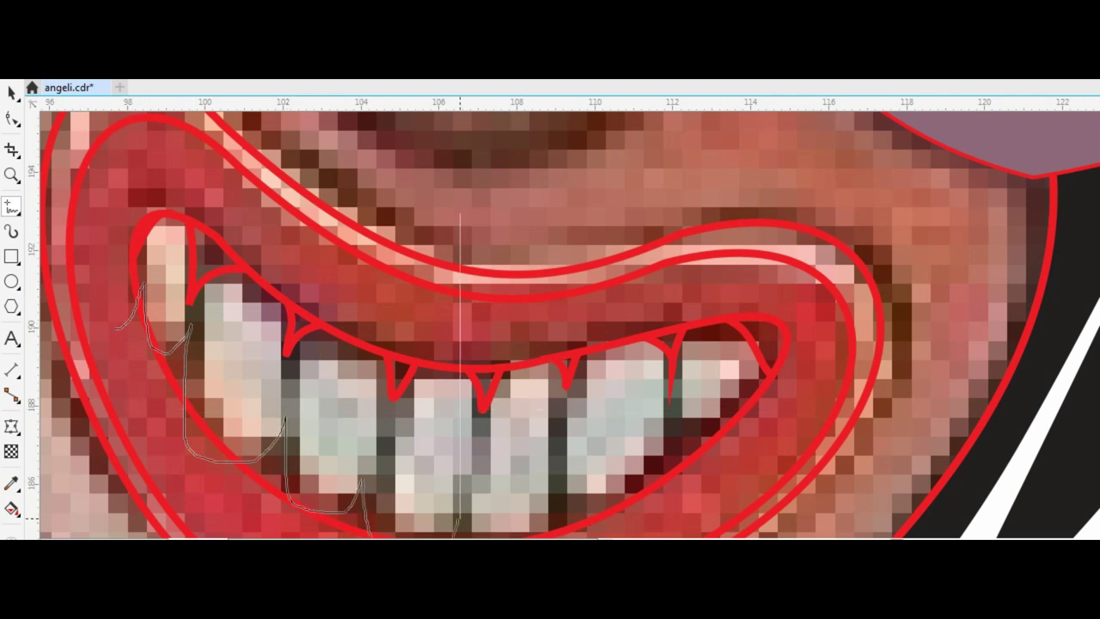
key(space)
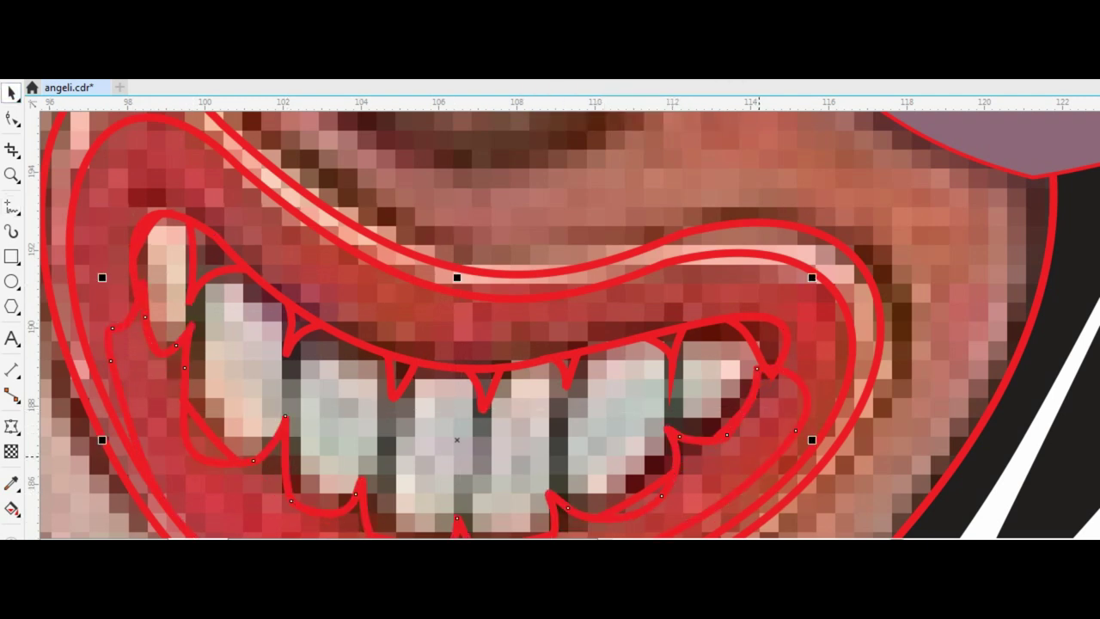
shift+click(756, 361)
click(485, 65)
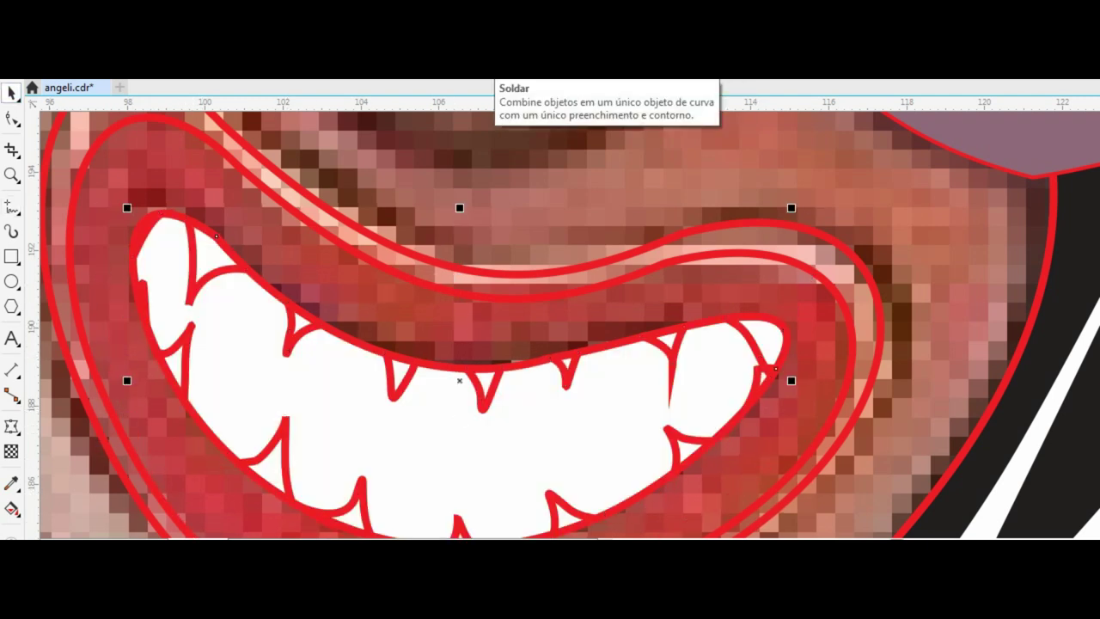
click(490, 67)
Step: Try an outward Contour effect on the mouth shape, then undo it
click(11, 426)
click(86, 442)
drag(142, 380, 120, 380)
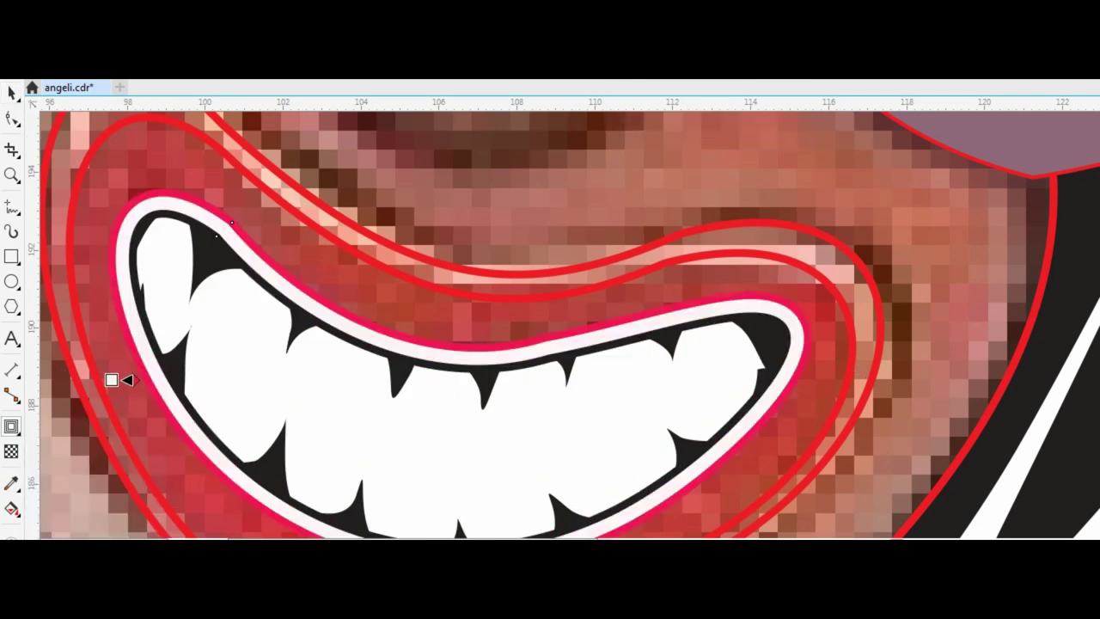
key(space)
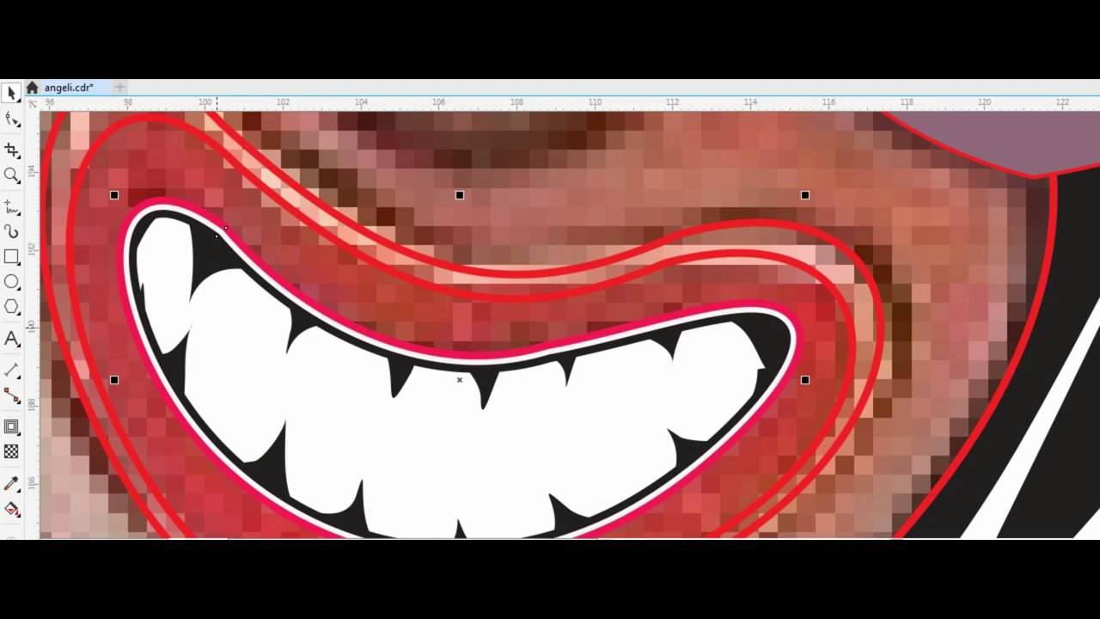
key(ctrl+z)
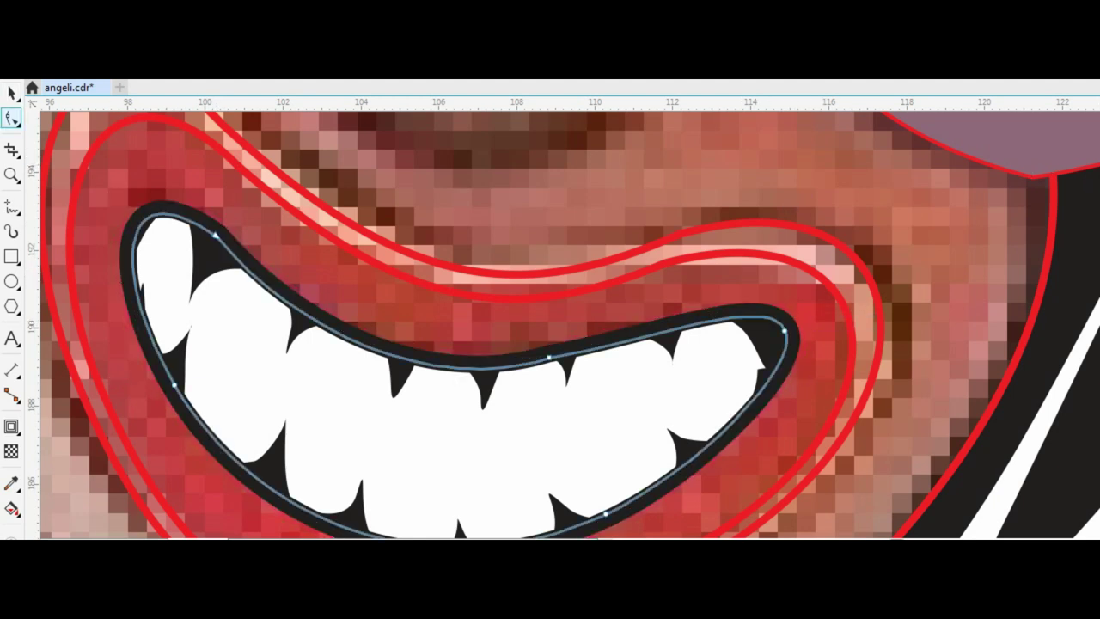
Step: Stretch the outer mouth contour rightward and shift a copy down-left, comparing with undo/redo
scroll(618, 368, down, 2)
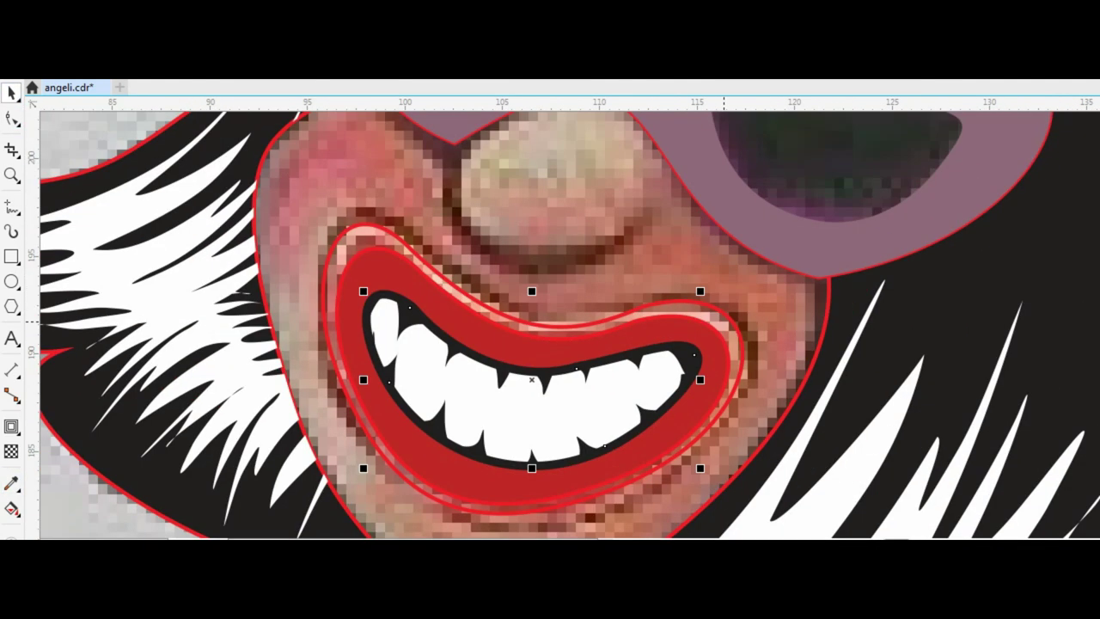
click(346, 228)
click(726, 292)
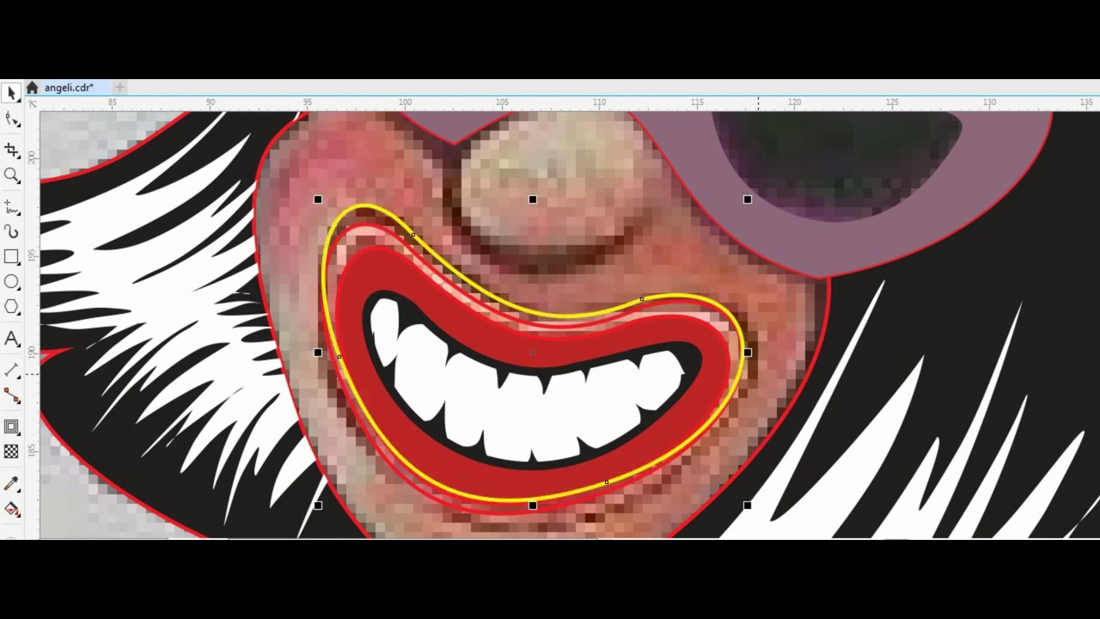
drag(758, 374, 763, 374)
drag(348, 215, 431, 312)
key(ctrl+z)
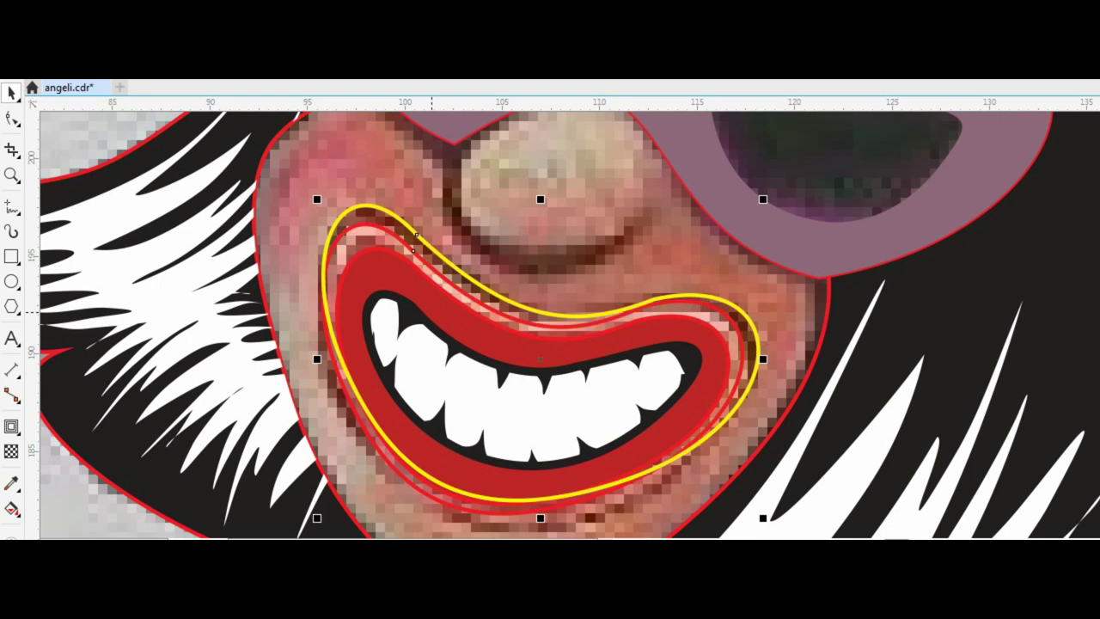
key(ctrl+shift+z)
Step: Undo the last contour reshaping, keeping the white and black bands around the lips
scroll(550, 324, up, 2)
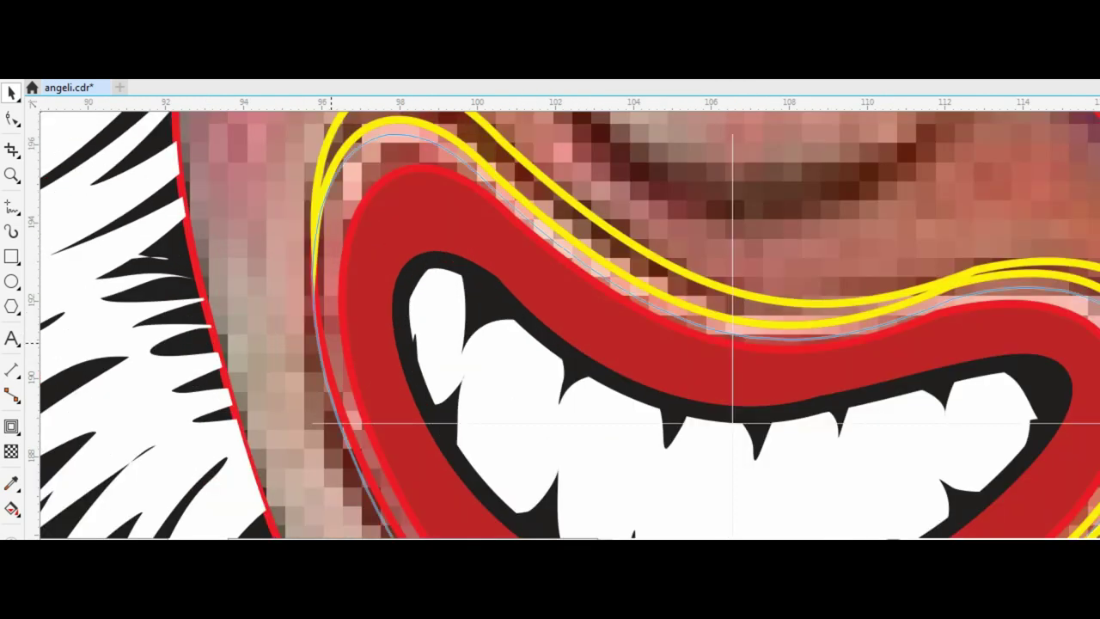
scroll(550, 324, down, 2)
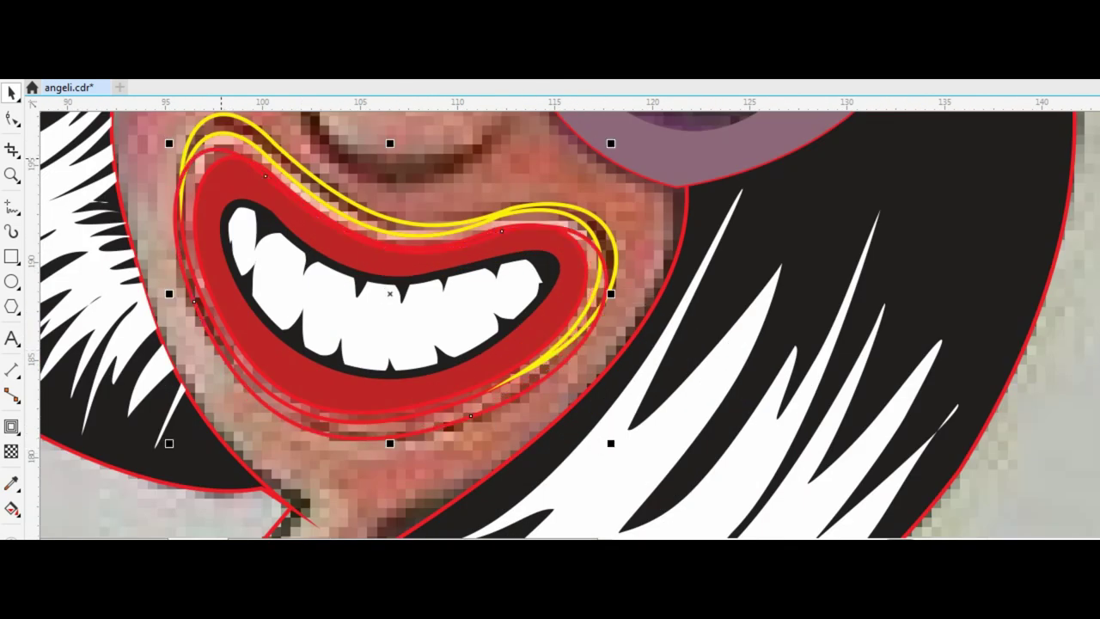
scroll(258, 165, up, 2)
scroll(203, 199, down, 2)
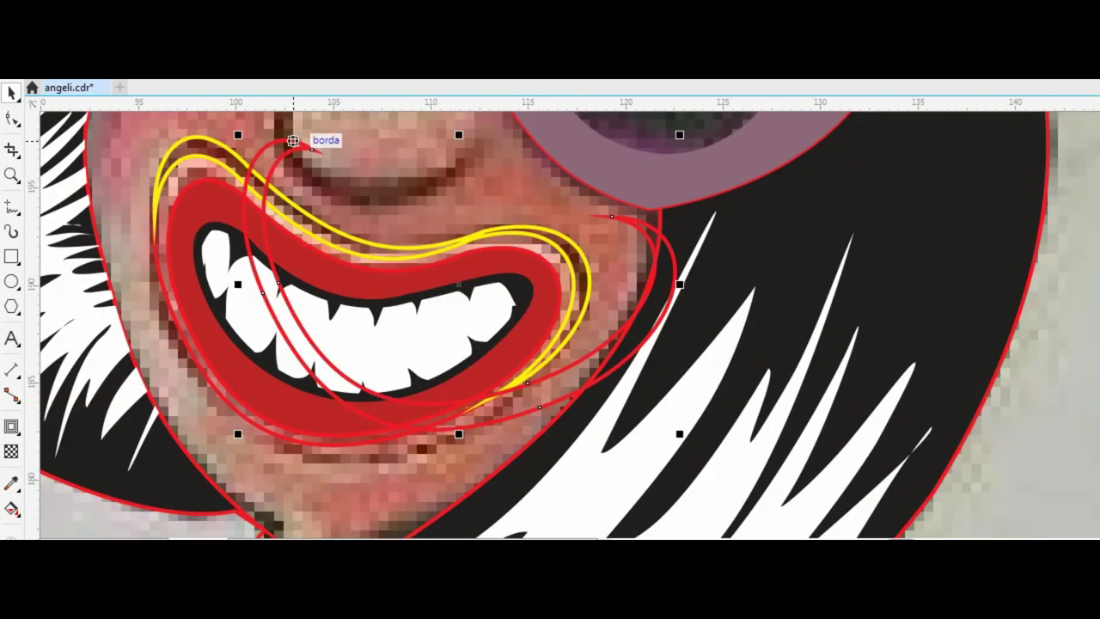
key(ctrl+z)
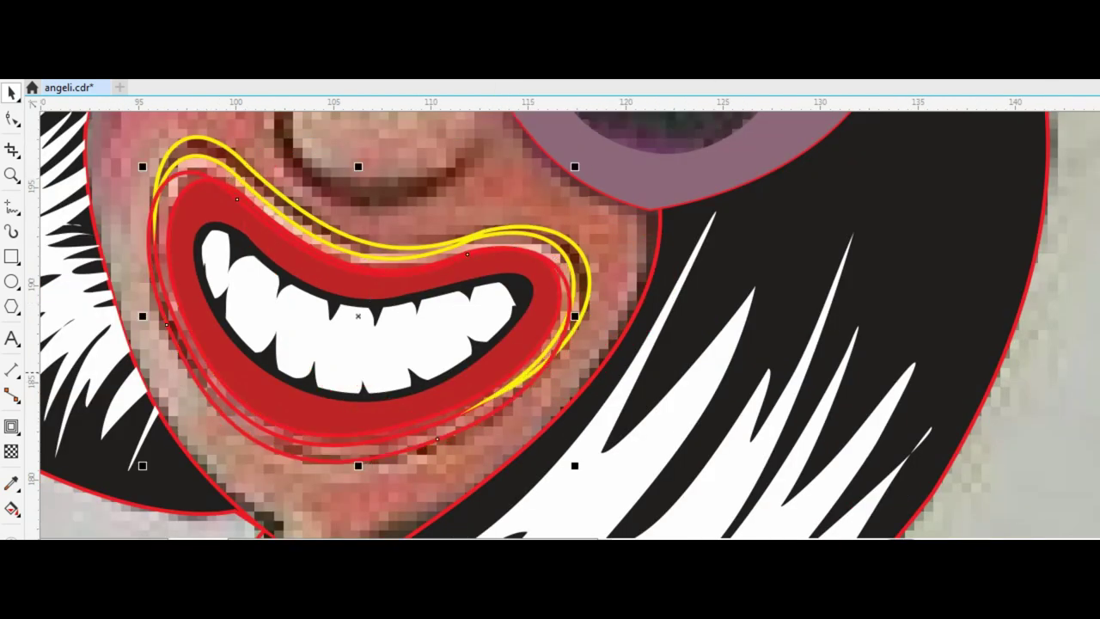
scroll(155, 231, up, 2)
scroll(593, 229, down, 2)
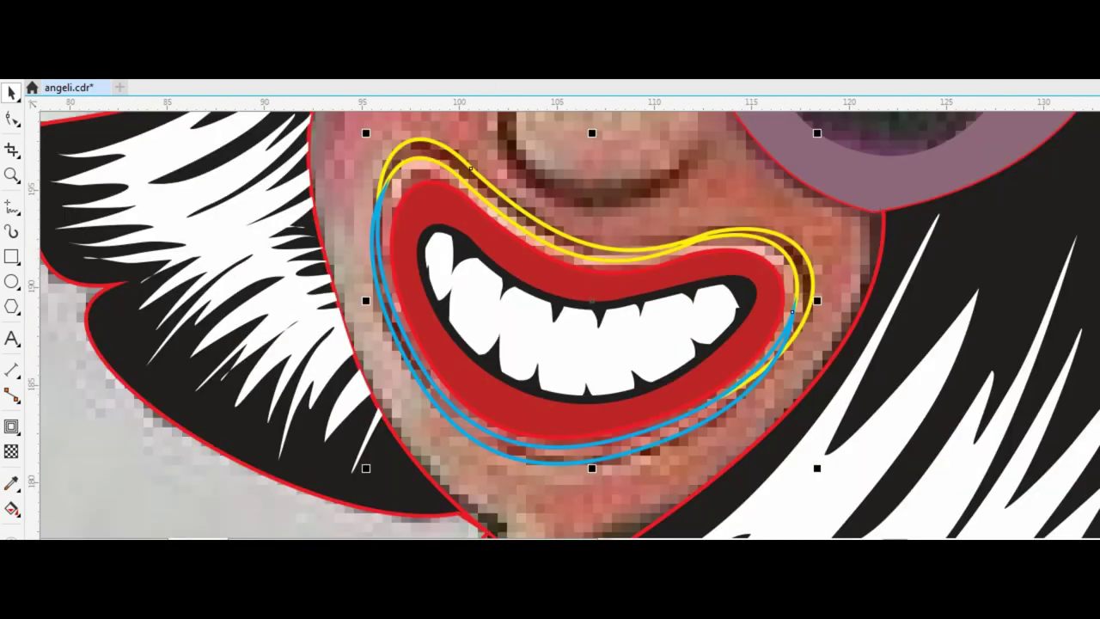
scroll(821, 210, down, 3)
scroll(821, 211, up, 5)
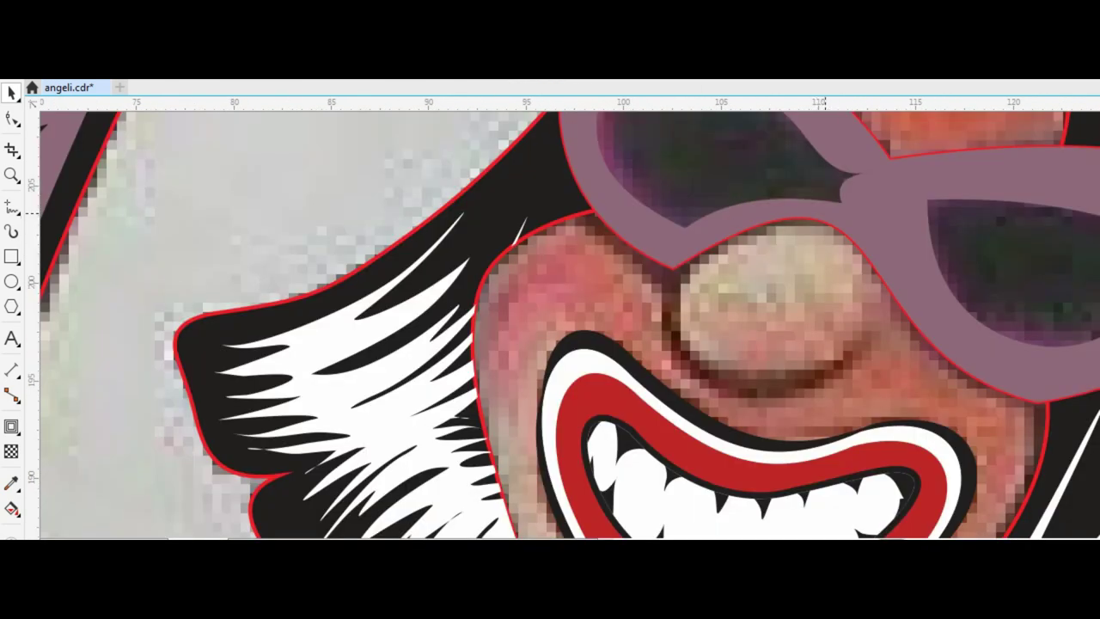
Step: Draw a closed straight-segment outline across the nose toward the cheek
click(650, 228)
click(556, 182)
click(657, 297)
click(885, 348)
key(space)
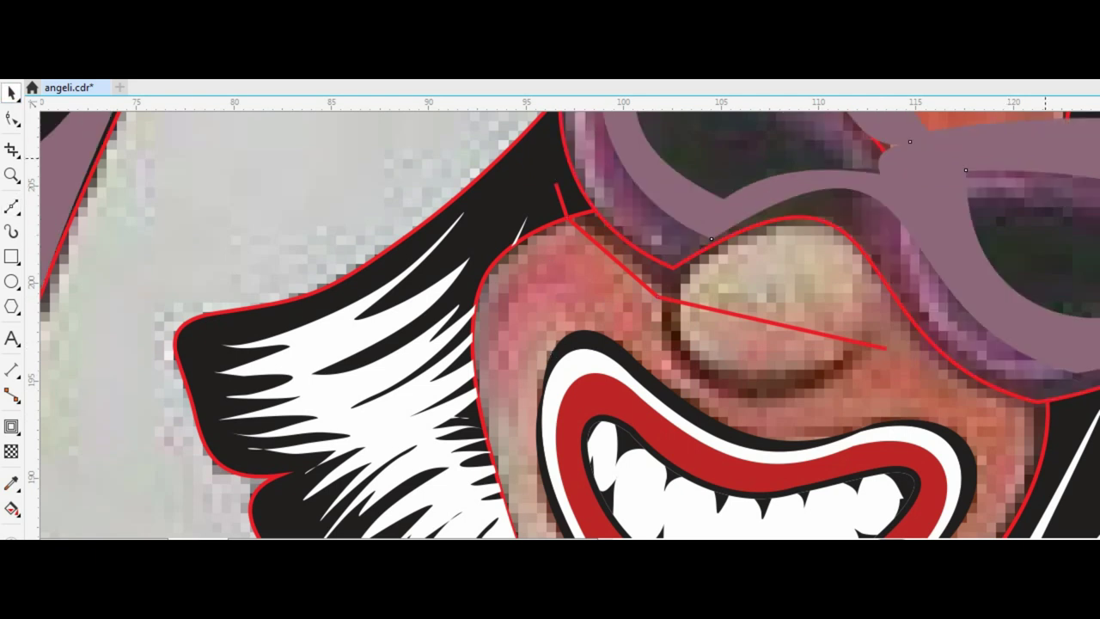
key(Delete)
click(475, 212)
click(507, 165)
Step: Curve the nose outline's segments into a curled loop and undo the stray leftover change
key(F10)
mouse_move(714, 301)
mouse_down()
mouse_move(712, 391)
mouse_move(649, 421)
mouse_up()
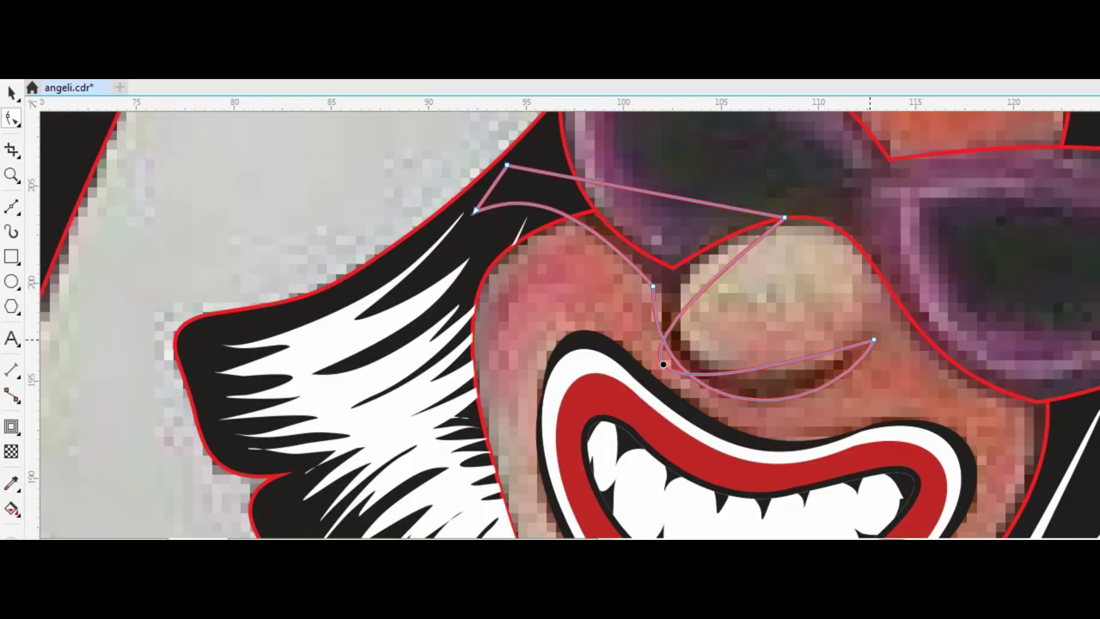
drag(829, 279, 587, 253)
key(space)
key(Escape)
key(space)
drag(613, 166, 692, 215)
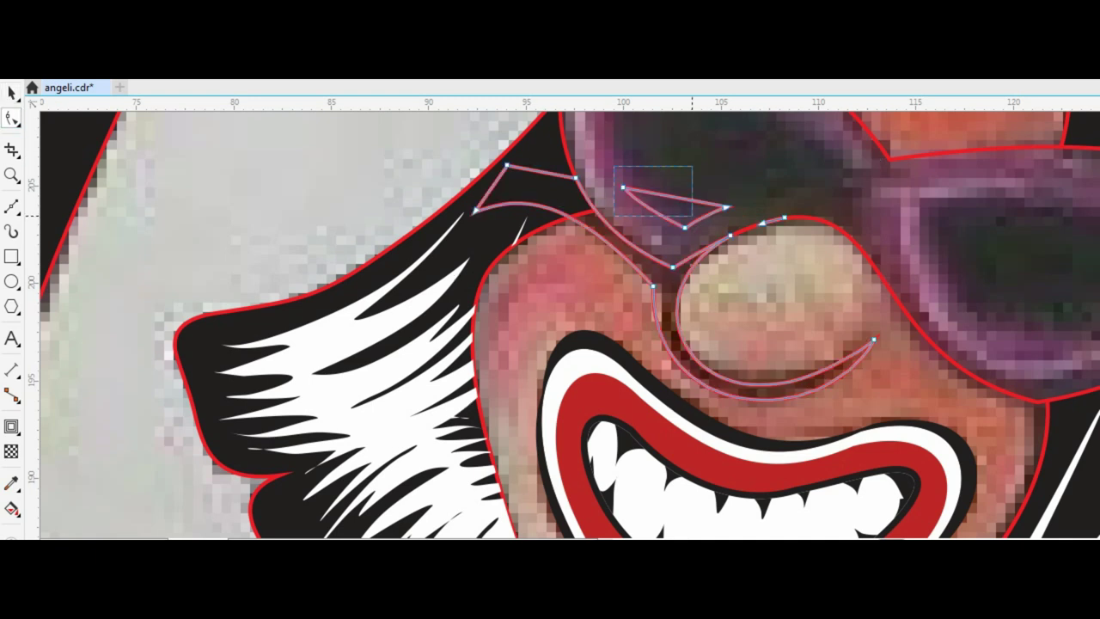
key(space)
key(Escape)
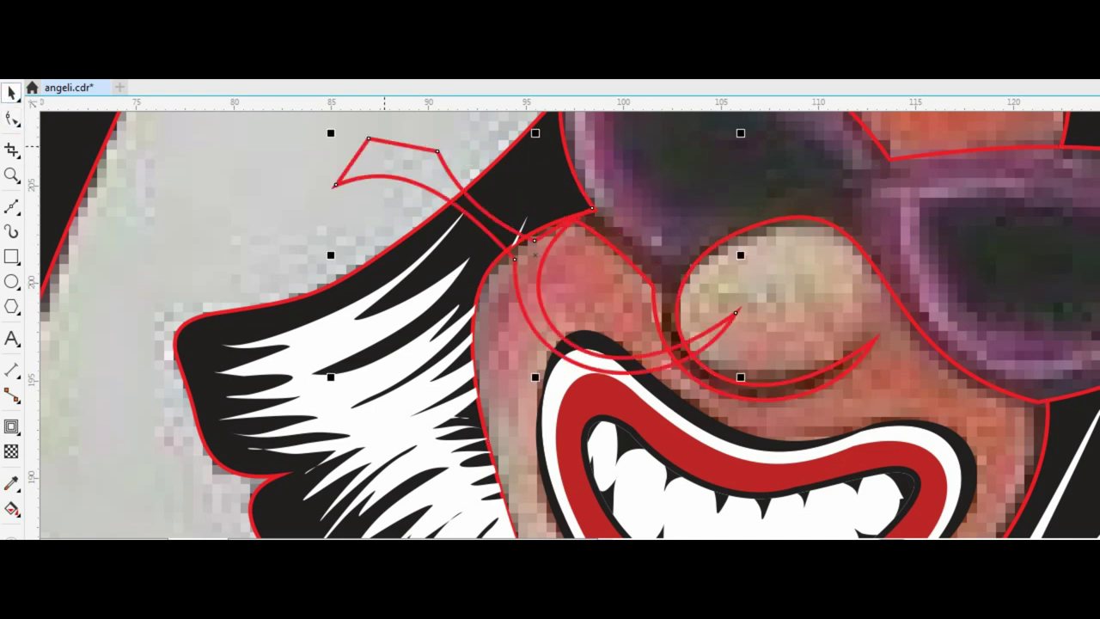
key(ctrl+z)
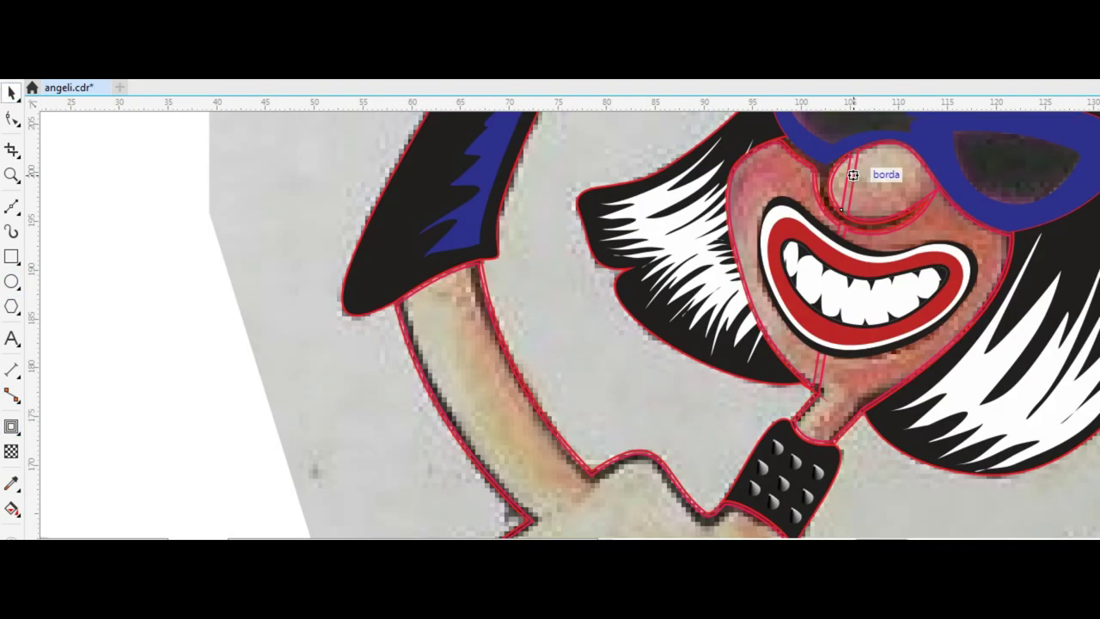
Step: Zoom around the upper leg to inspect the dark crease on the thigh
scroll(853, 175, down, 5)
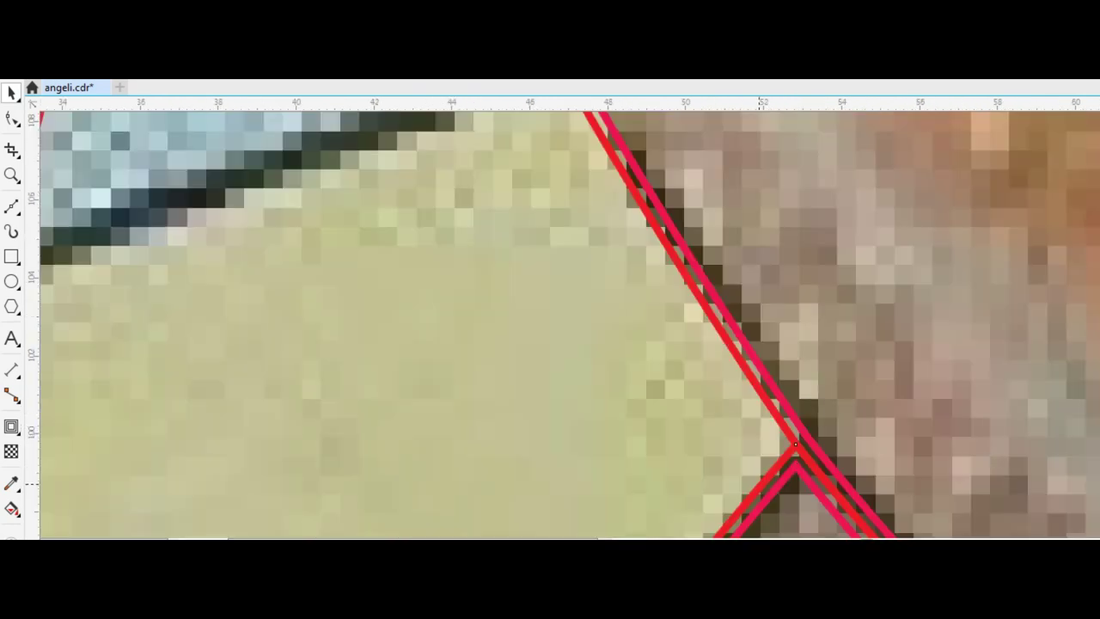
scroll(531, 241, down, 3)
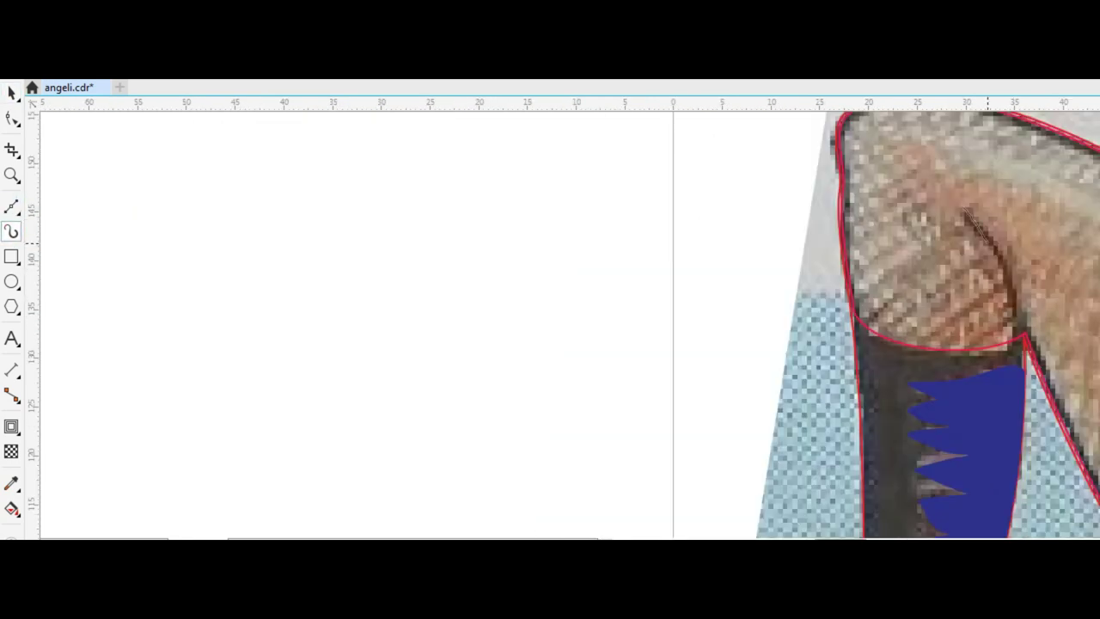
scroll(961, 205, up, 1)
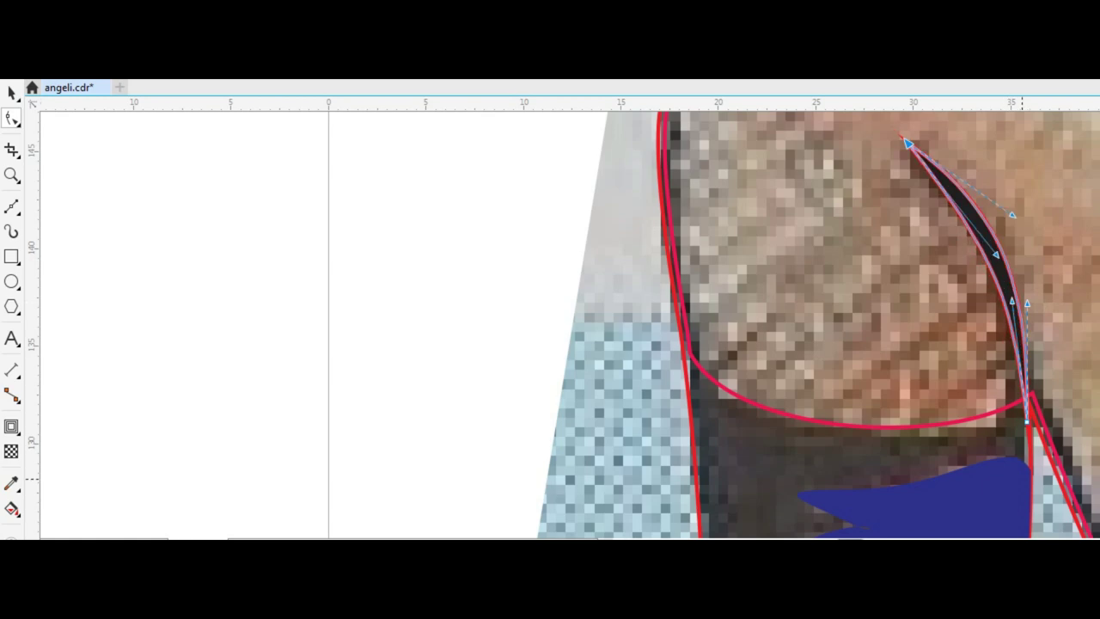
scroll(1021, 464, up, 1)
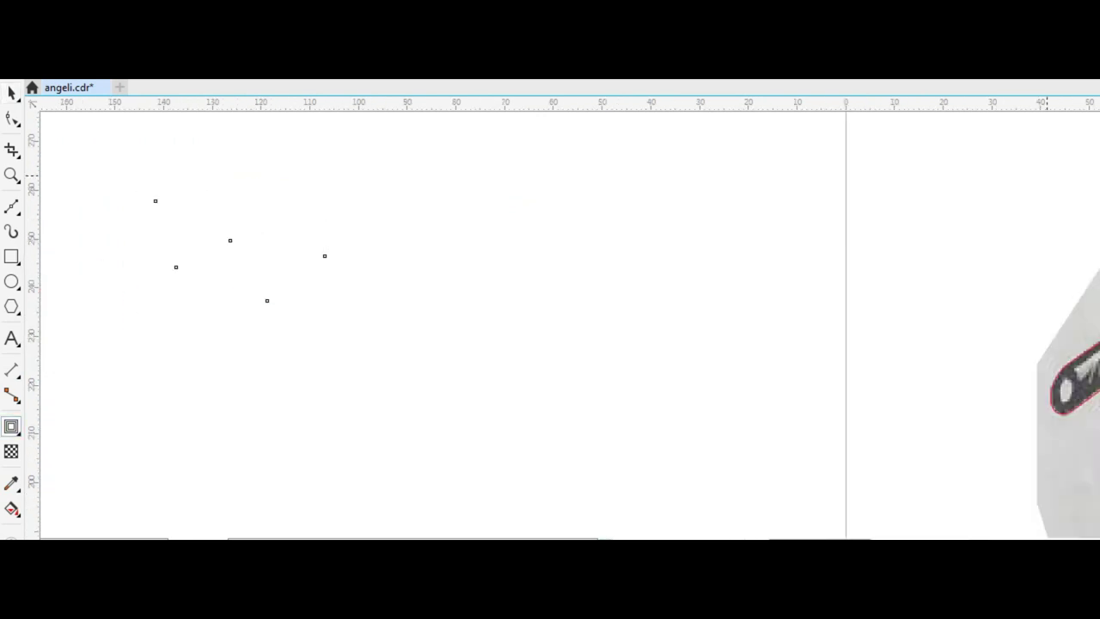
Step: Select the traced sunglasses outline and enter node editing with F10
click(11, 92)
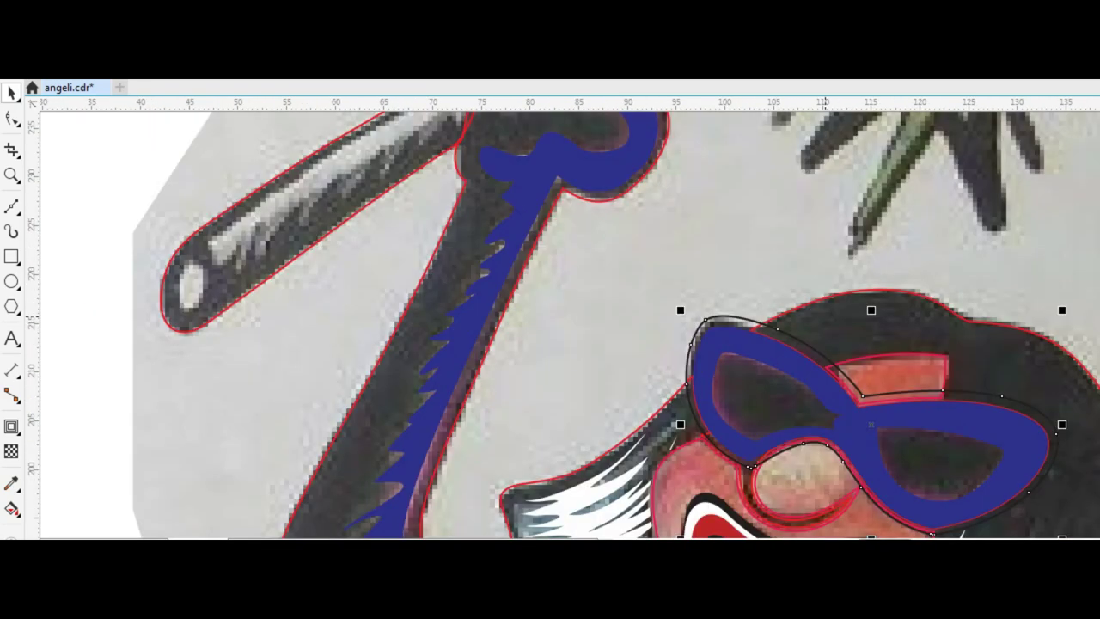
key(F10)
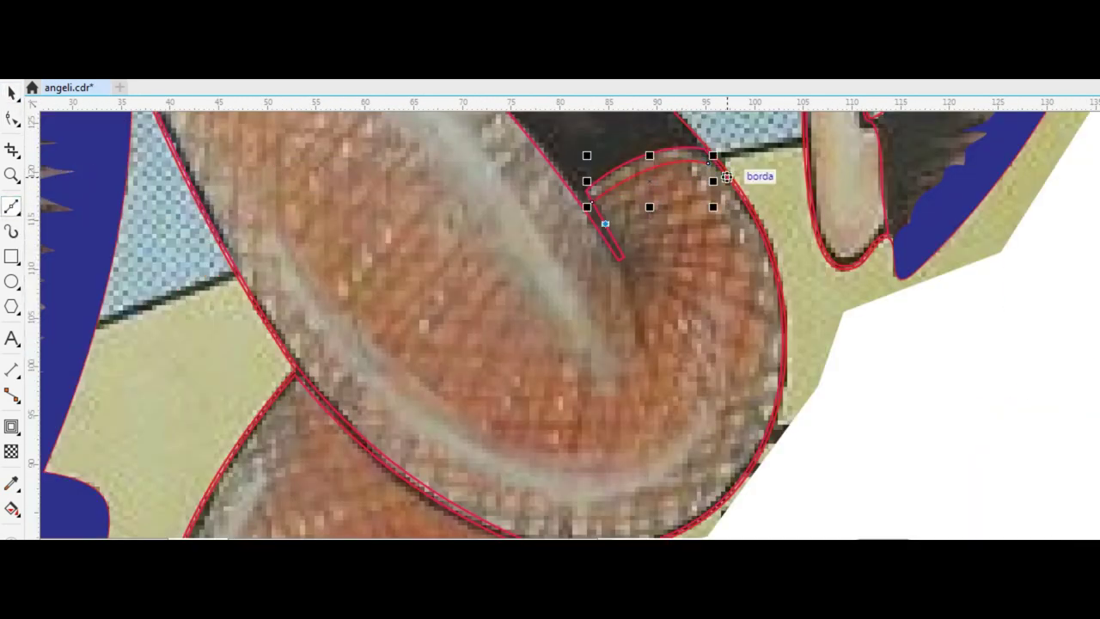
Step: Draw a fan of red lines radiating from a centre point to the leg's edge
scroll(726, 177, up, 2)
click(12, 231)
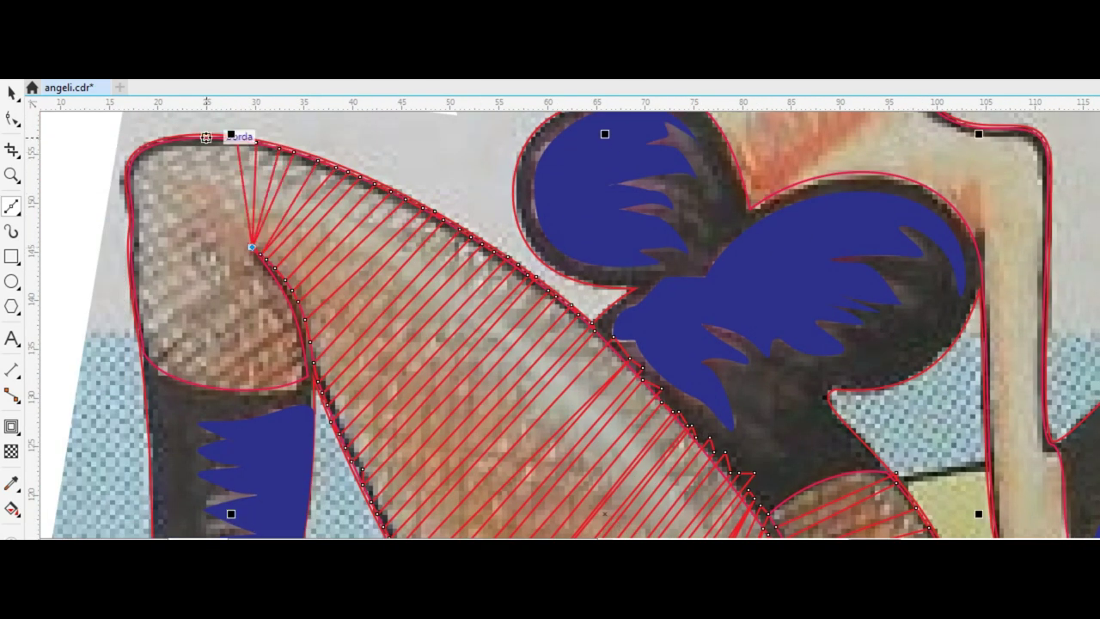
click(254, 249)
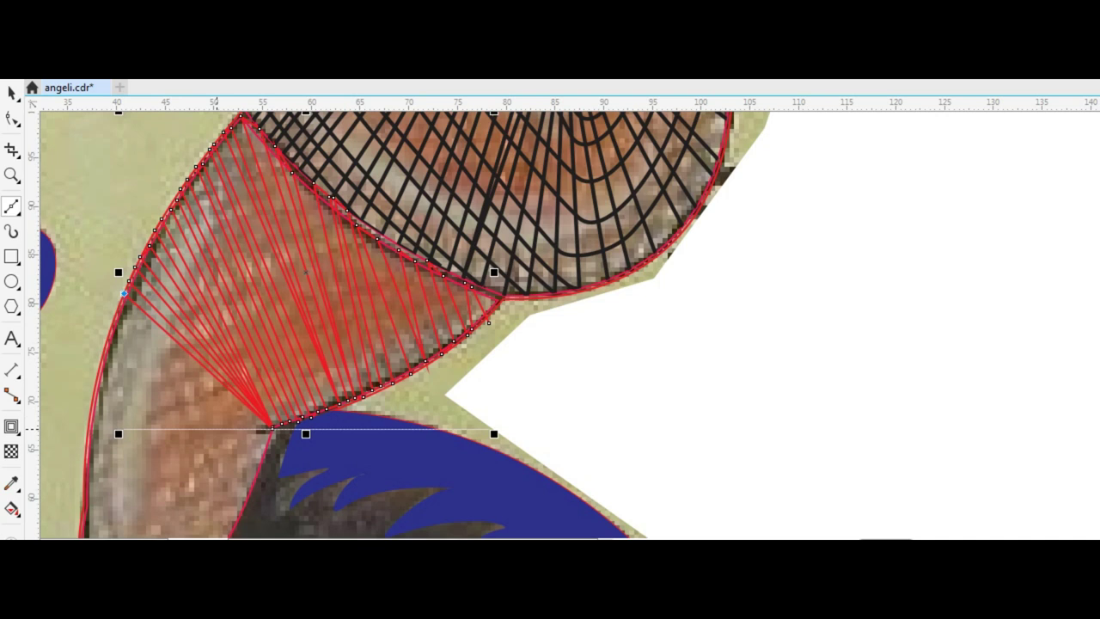
scroll(567, 327, down, 3)
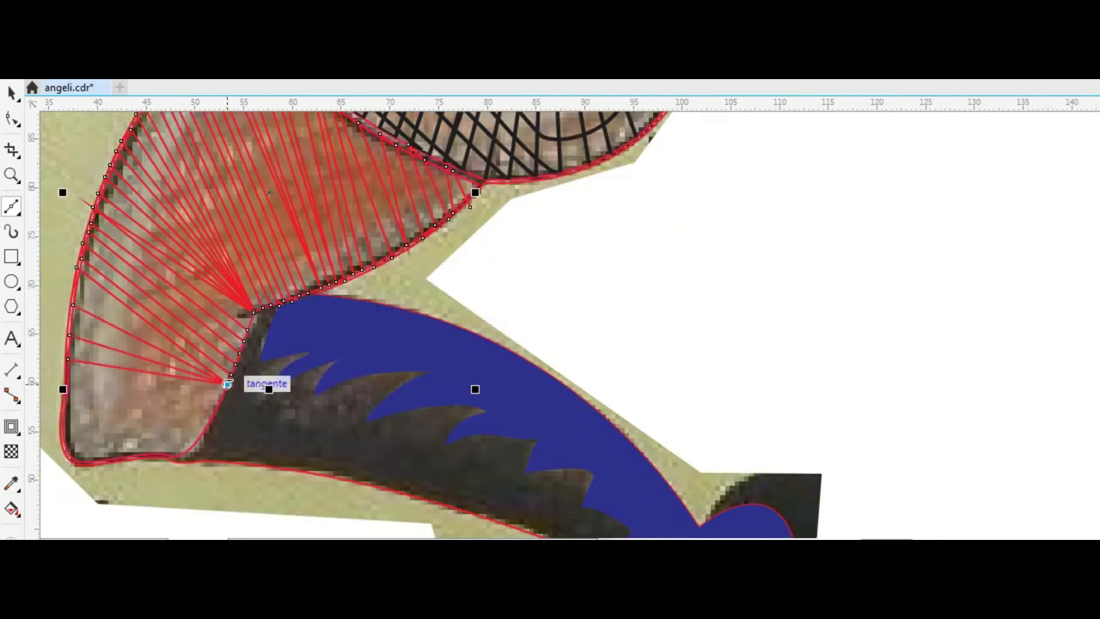
Step: Blend the red lines across the lower leg and reroute the blend along a new path
drag(69, 372, 477, 176)
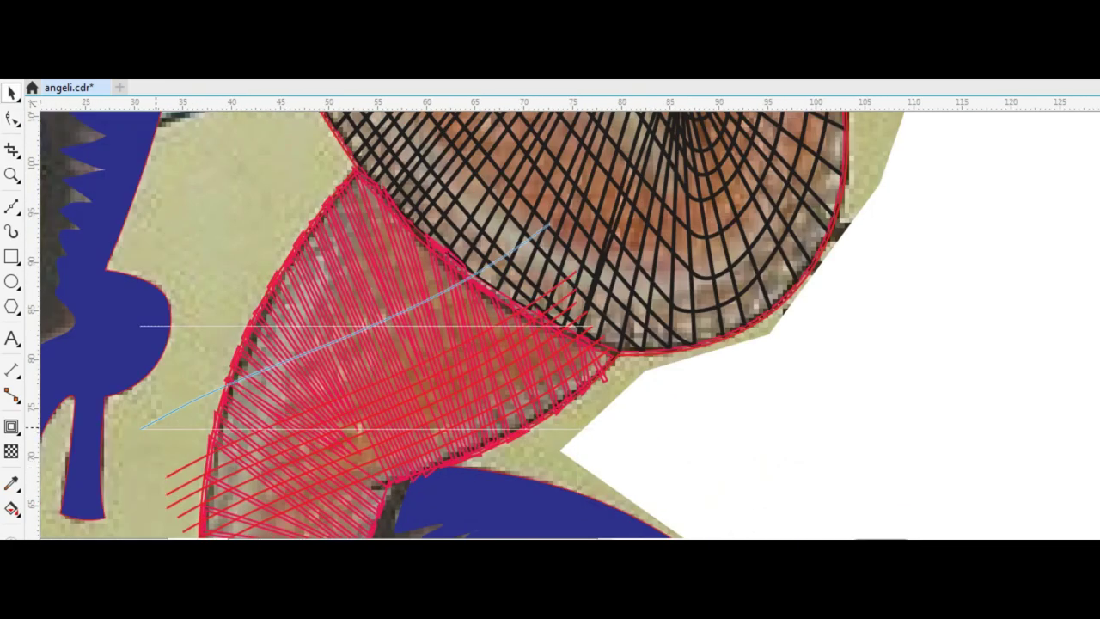
drag(236, 273, 243, 339)
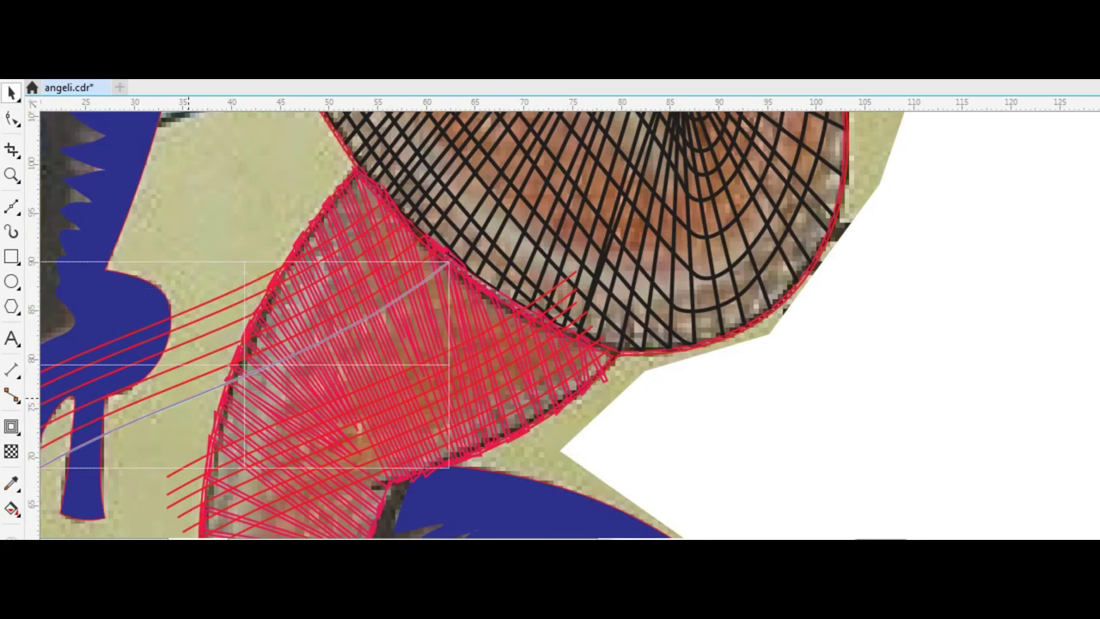
scroll(184, 400, up, 2)
scroll(184, 400, up, 2)
scroll(363, 469, down, 3)
scroll(362, 468, down, 2)
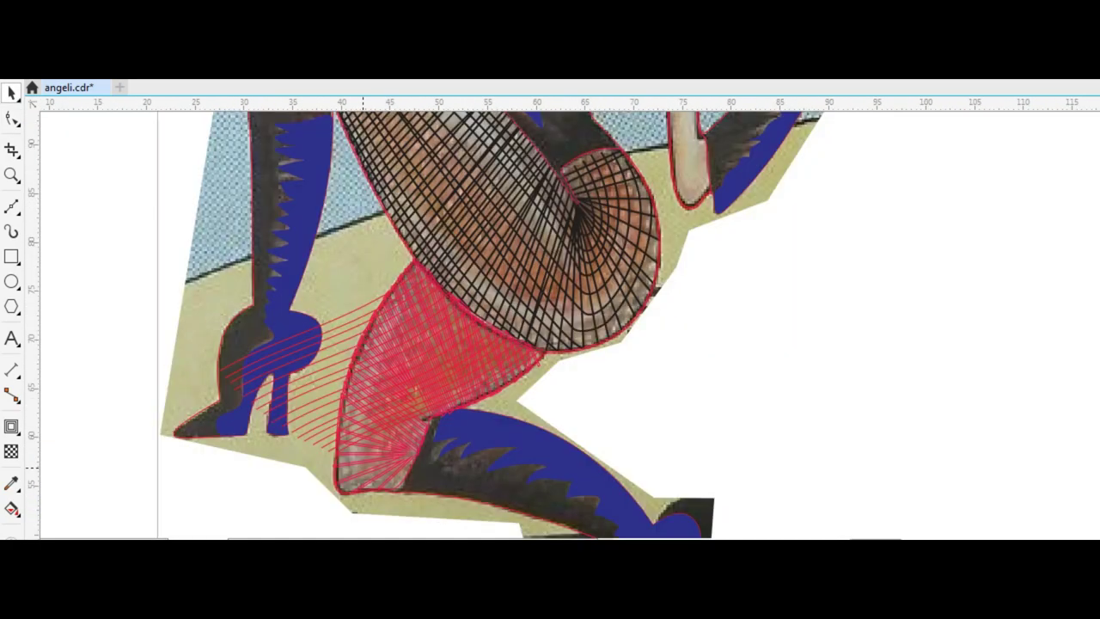
scroll(363, 468, up, 2)
scroll(342, 413, up, 2)
scroll(389, 414, down, 2)
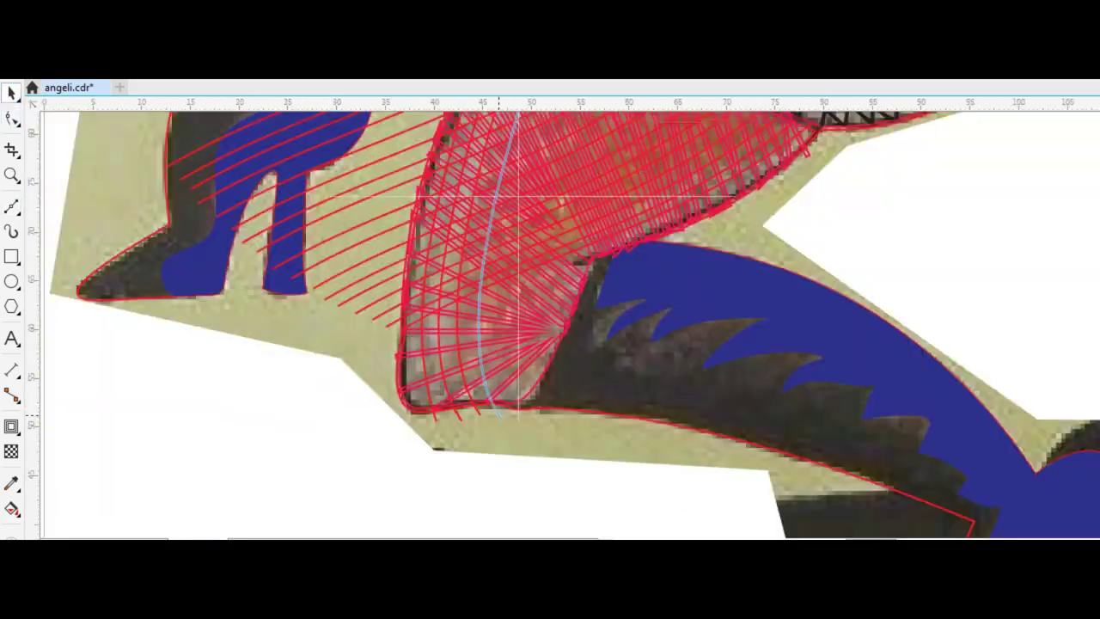
scroll(570, 203, up, 2)
Step: Add a crossing blend of red hatch lines to form the knee's fishnet mesh
click(583, 309)
scroll(653, 343, down, 2)
scroll(788, 358, up, 3)
scroll(789, 357, down, 4)
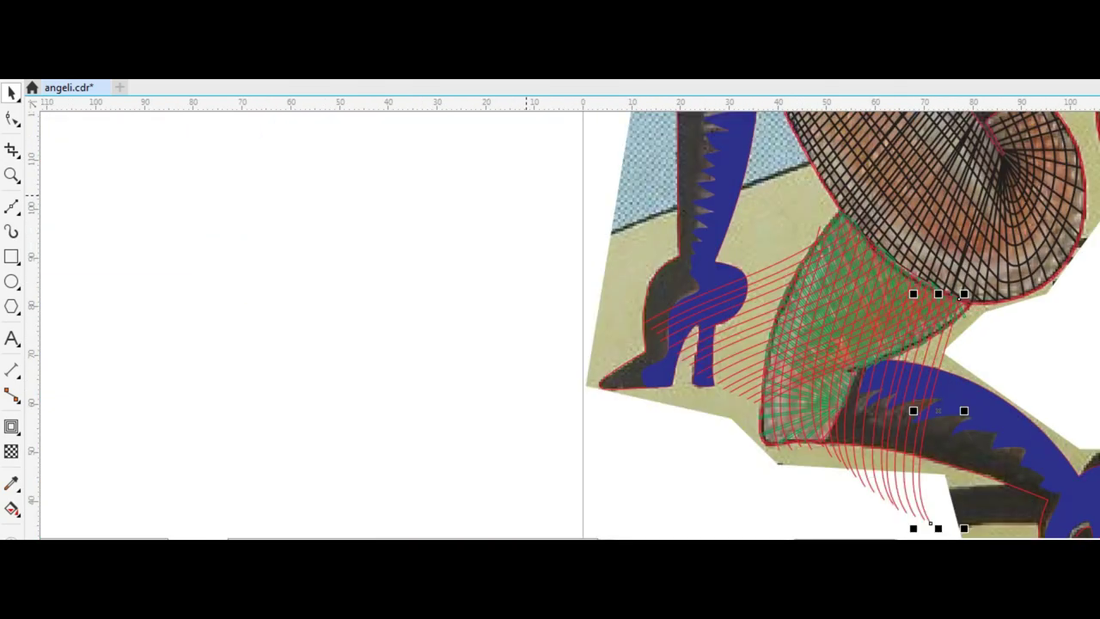
scroll(731, 284, down, 1)
scroll(730, 284, up, 4)
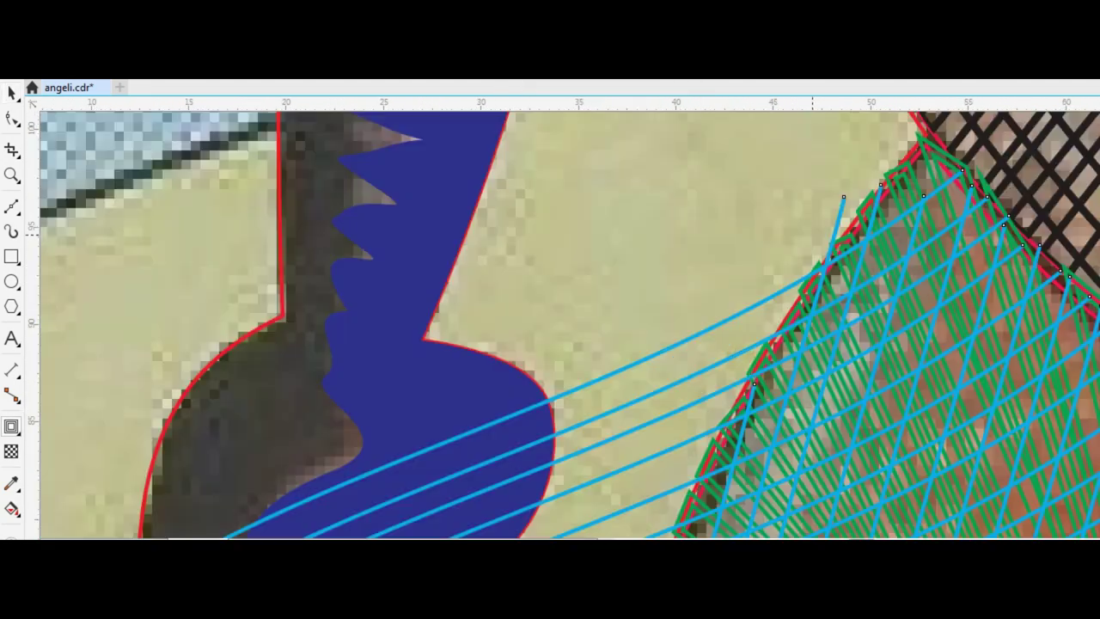
scroll(851, 198, up, 2)
scroll(196, 283, down, 1)
scroll(197, 283, down, 4)
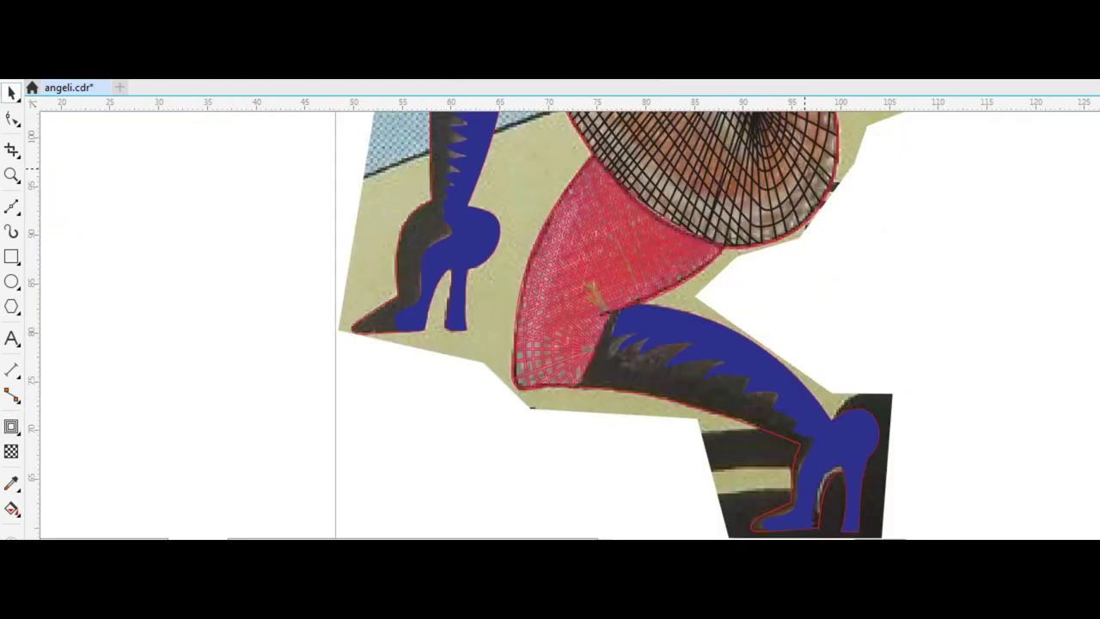
scroll(197, 283, up, 3)
scroll(364, 455, down, 2)
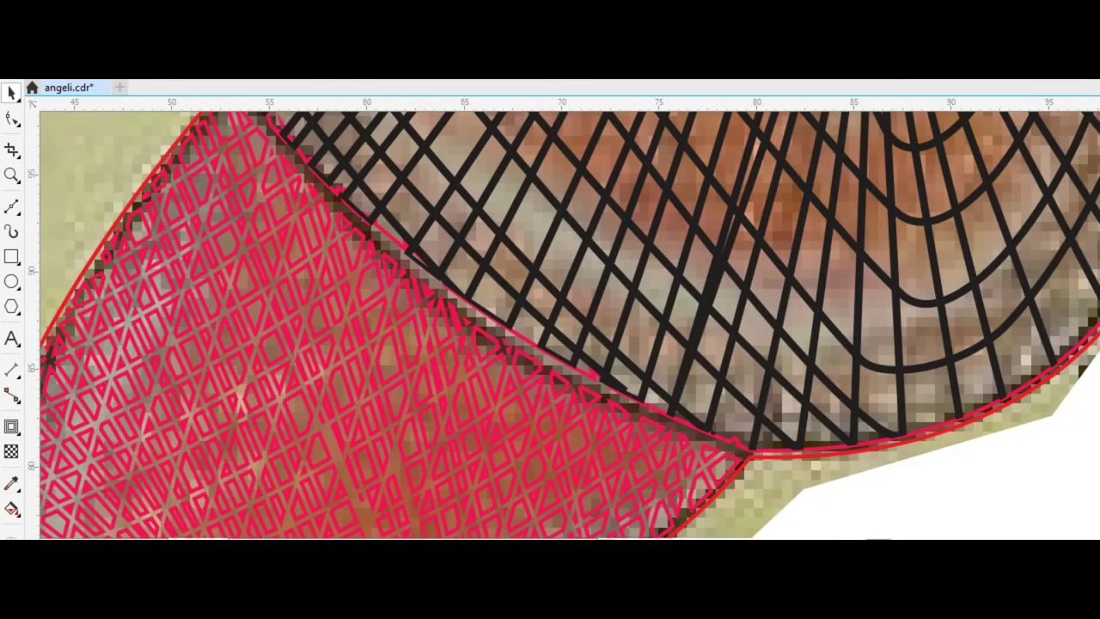
scroll(676, 367, down, 3)
scroll(676, 367, up, 5)
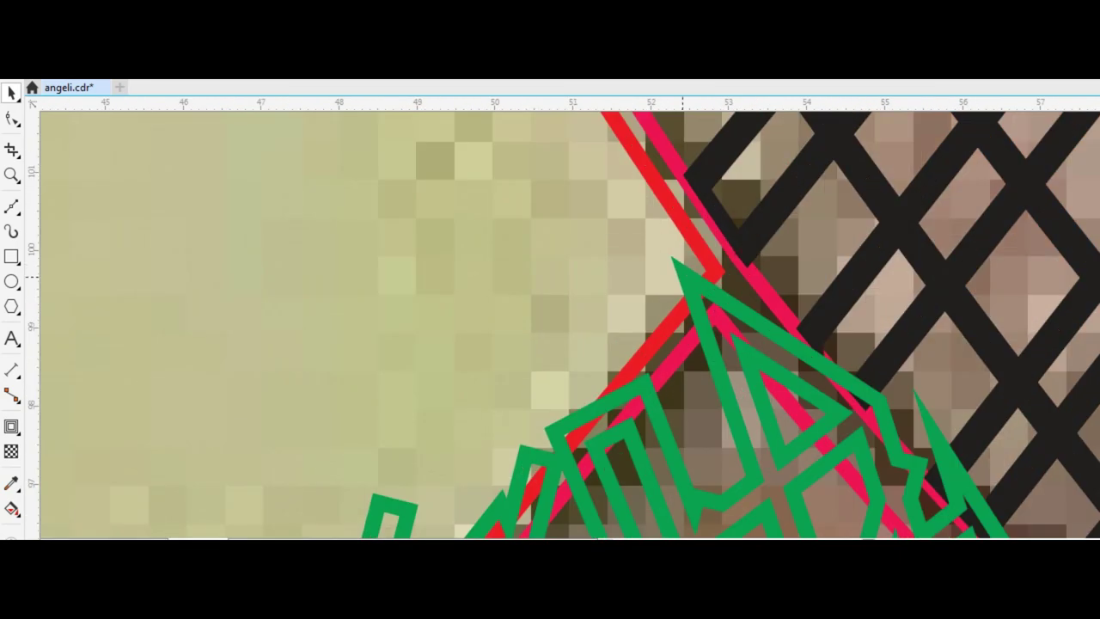
scroll(685, 275, down, 3)
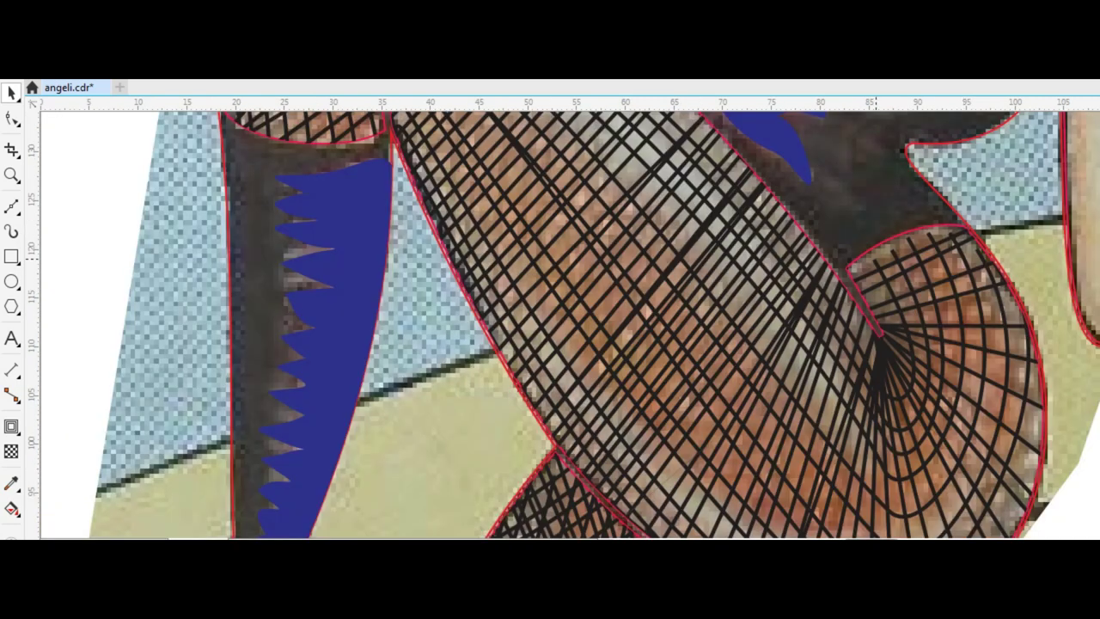
scroll(982, 366, down, 2)
scroll(982, 365, up, 2)
scroll(857, 338, up, 3)
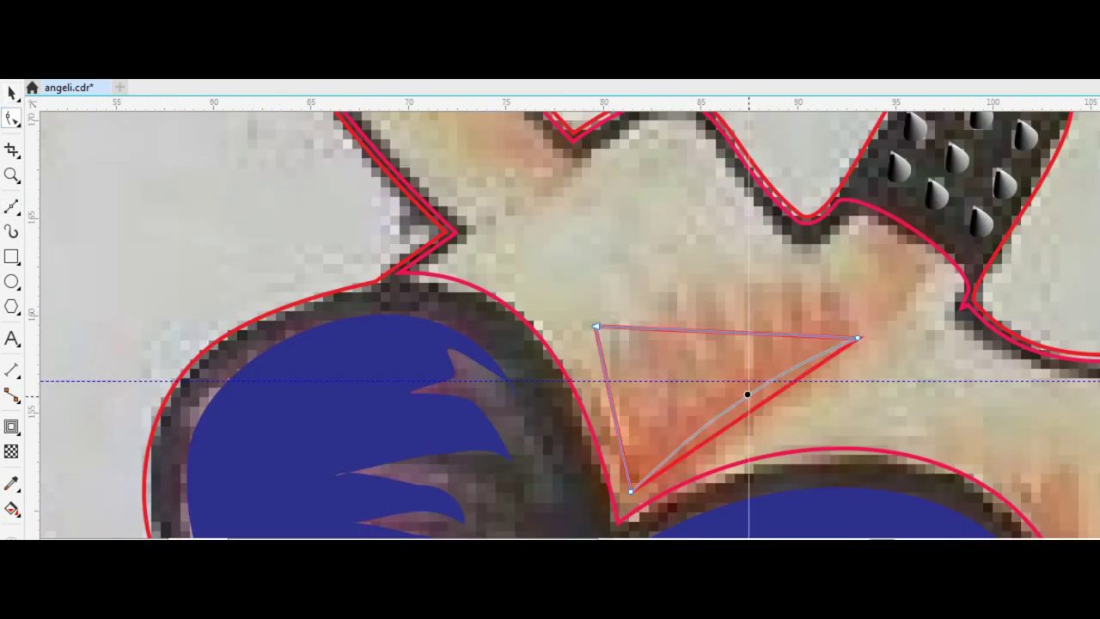
Step: Draw a wavy freehand shading shape on the chest
click(12, 207)
click(103, 207)
drag(811, 354, 827, 254)
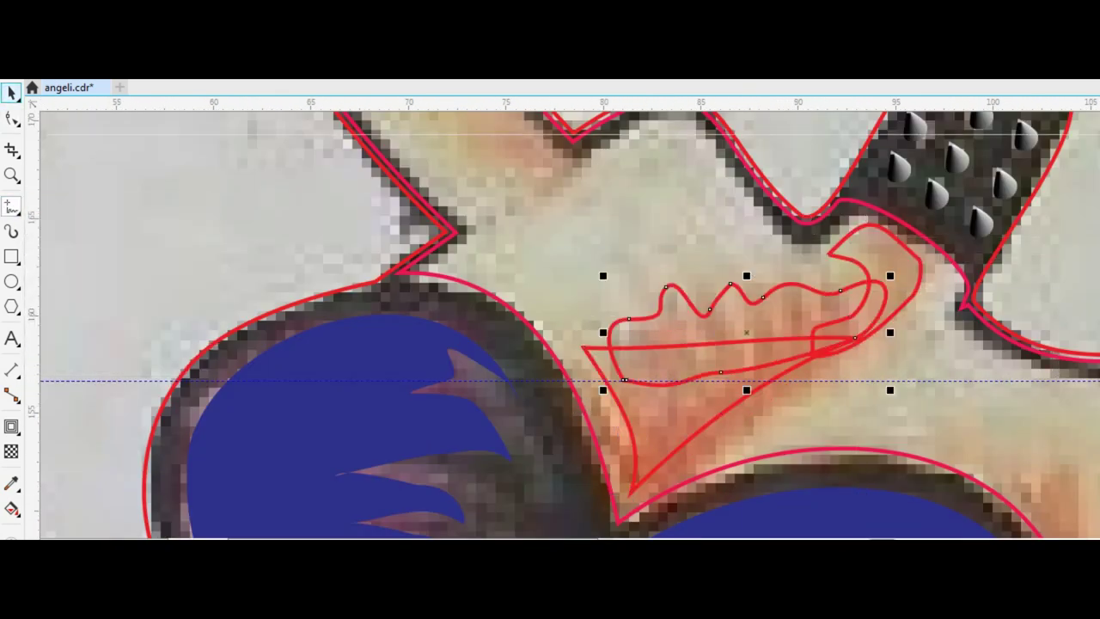
scroll(563, 318, down, 2)
scroll(821, 121, up, 2)
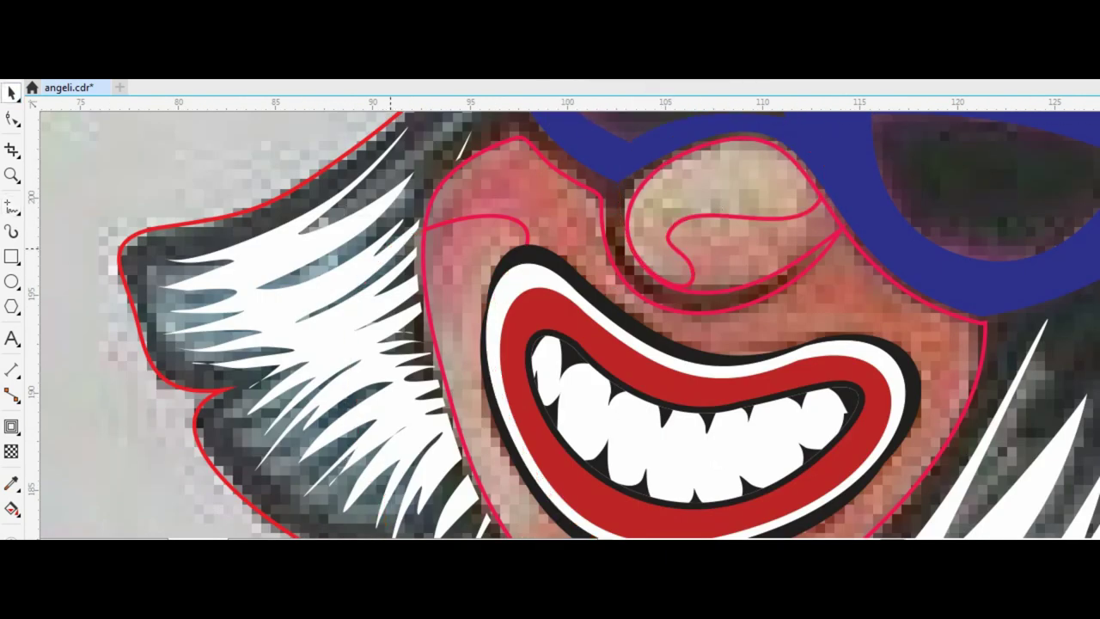
scroll(417, 184, down, 4)
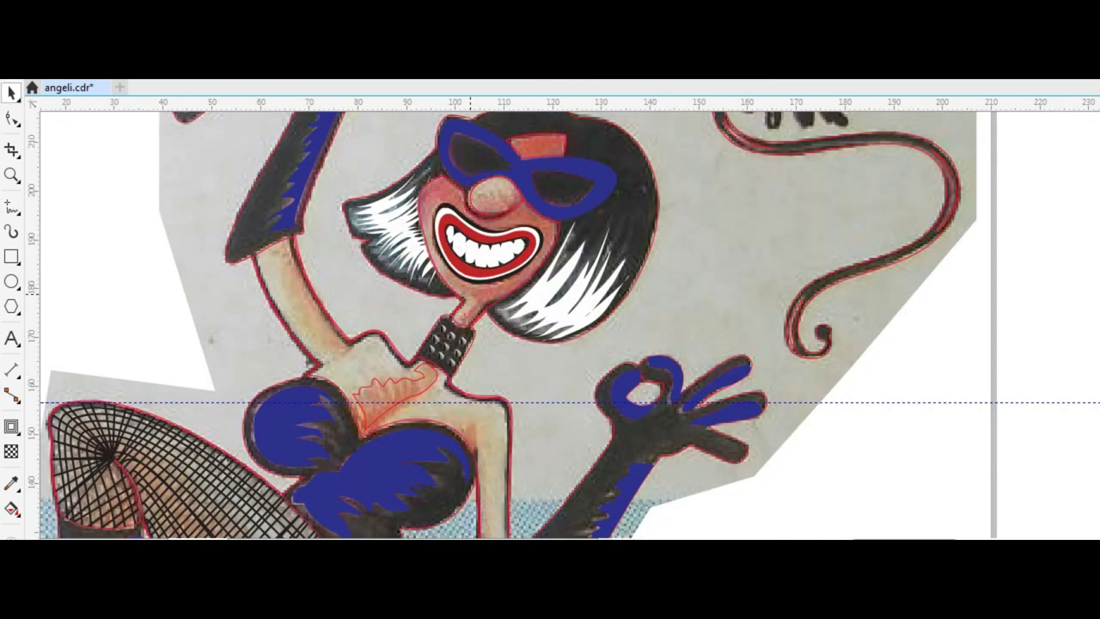
scroll(416, 205, up, 2)
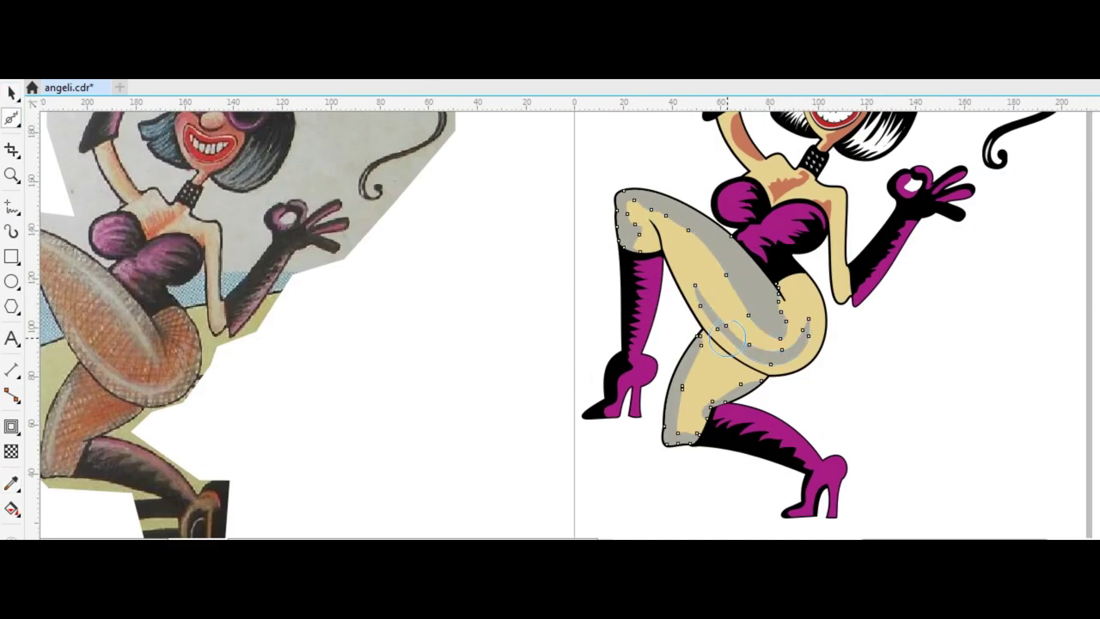
Step: Deselect the finished figure before picking the leg highlight shape
scroll(726, 335, up, 5)
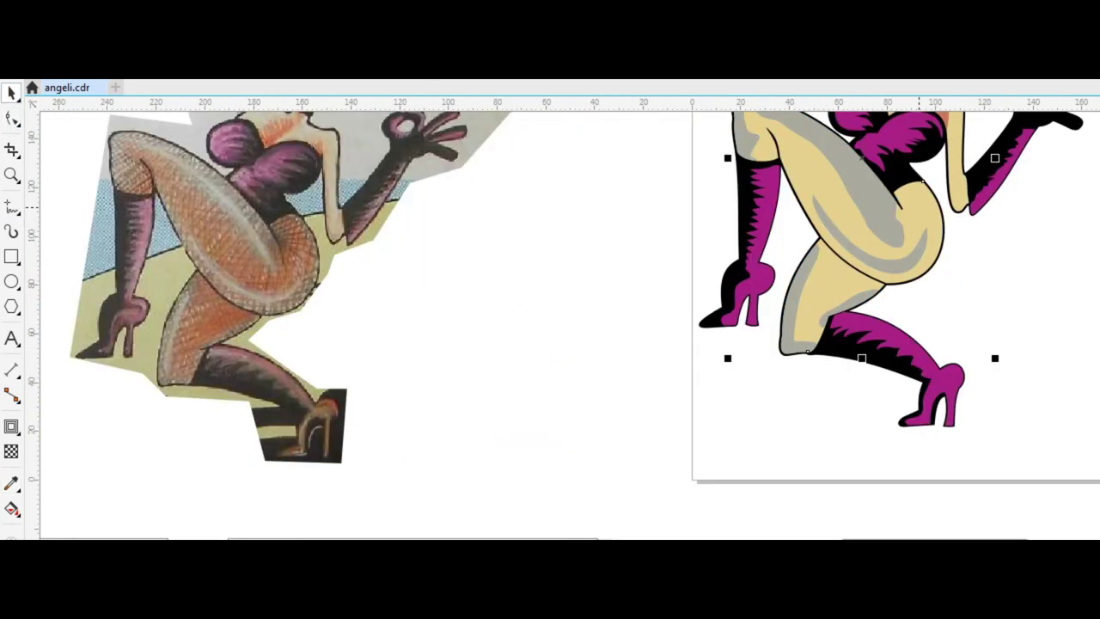
key(Return)
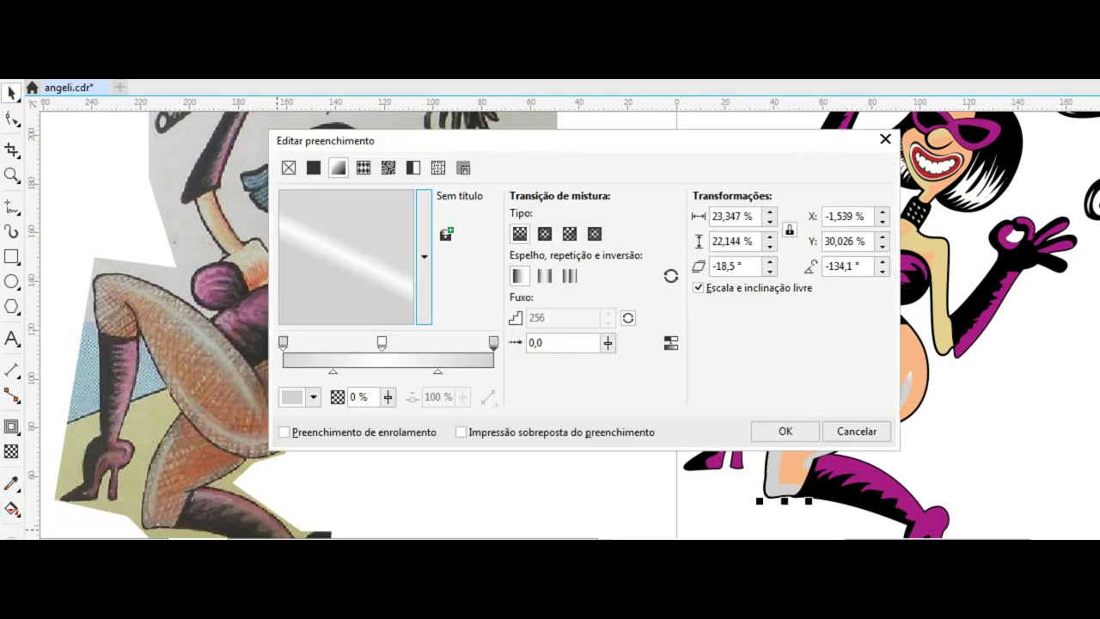
Step: Open the Edit Fill dialog (F11) for the leg highlight's grey fountain fill
key(F11)
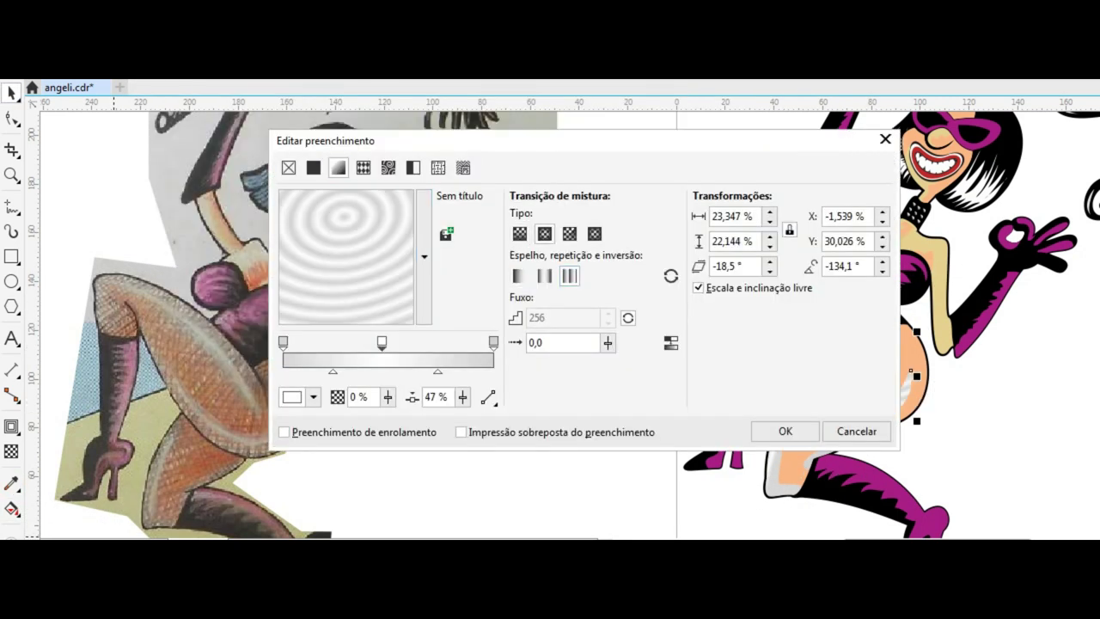